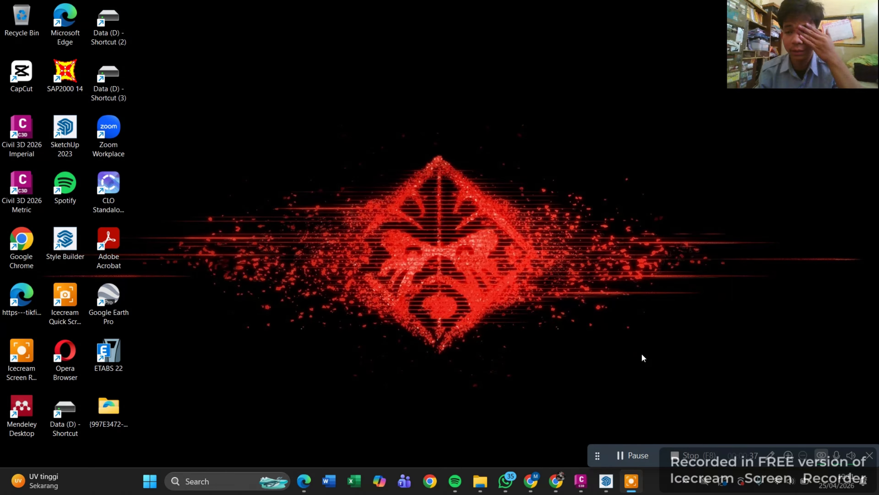
# Step: Switch to SketchUp and examine the FPTI Gedung C model's long facade, floor slabs, columns and pile foundations
pyautogui.click(606, 483)
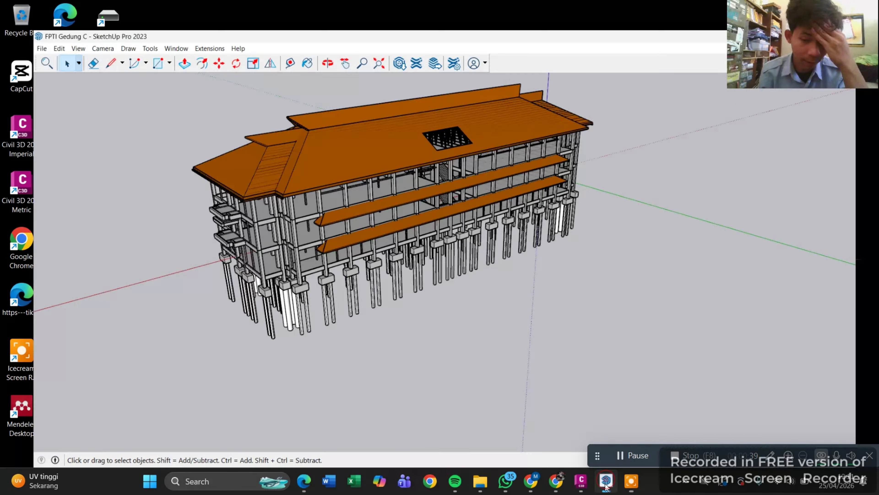
pyautogui.moveTo(411, 203); pyautogui.dragTo(341, 175, button='middle')
pyautogui.scroll(8, 435, 183)
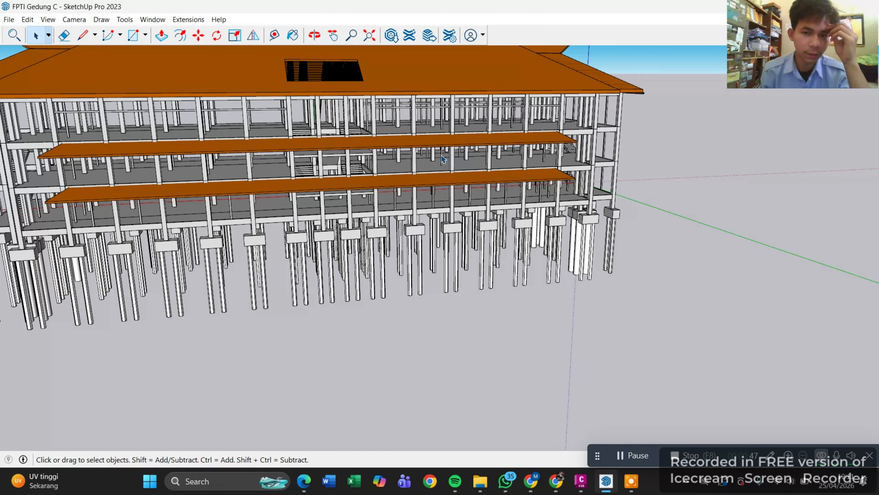
pyautogui.scroll(3, 462, 155)
pyautogui.moveTo(536, 171); pyautogui.dragTo(400, 238, button='middle')
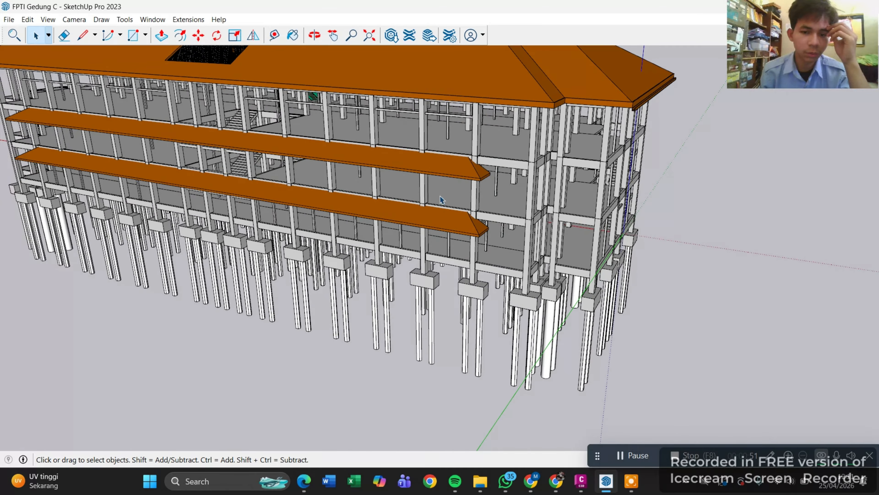
pyautogui.moveTo(508, 128); pyautogui.dragTo(590, 189, button='middle')
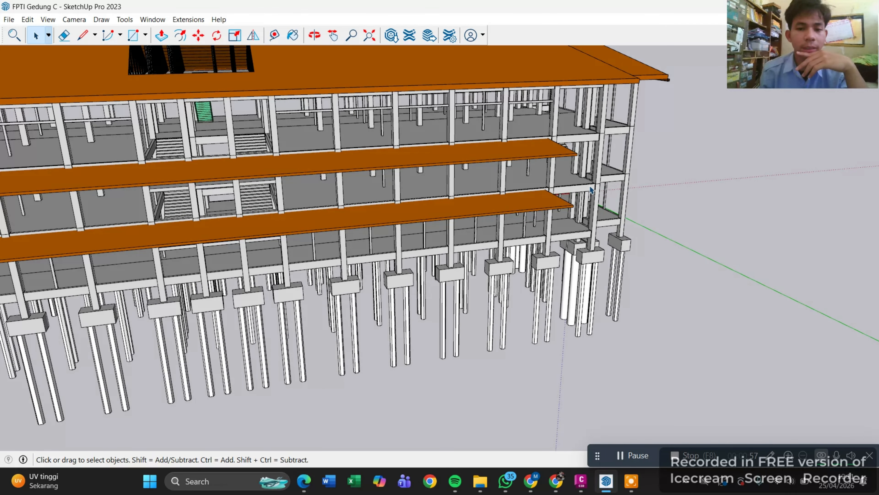
pyautogui.scroll(-2, 591, 188)
pyautogui.scroll(4, 508, 198)
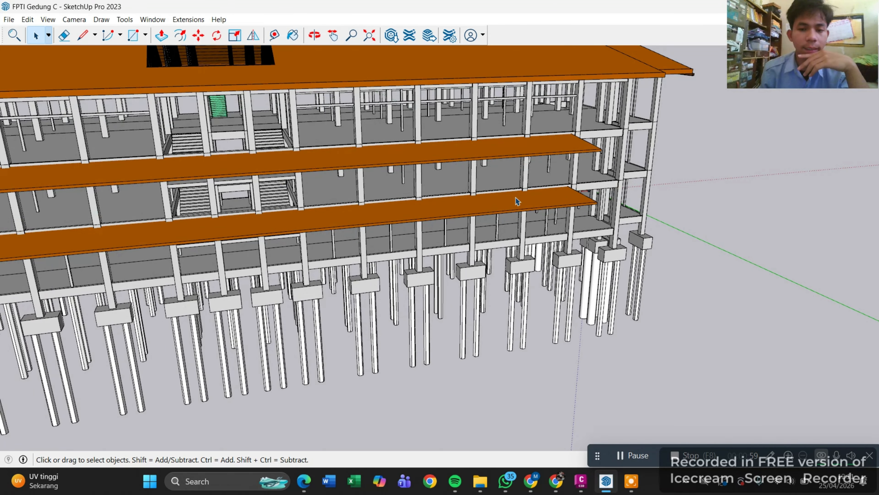
pyautogui.scroll(2, 497, 238)
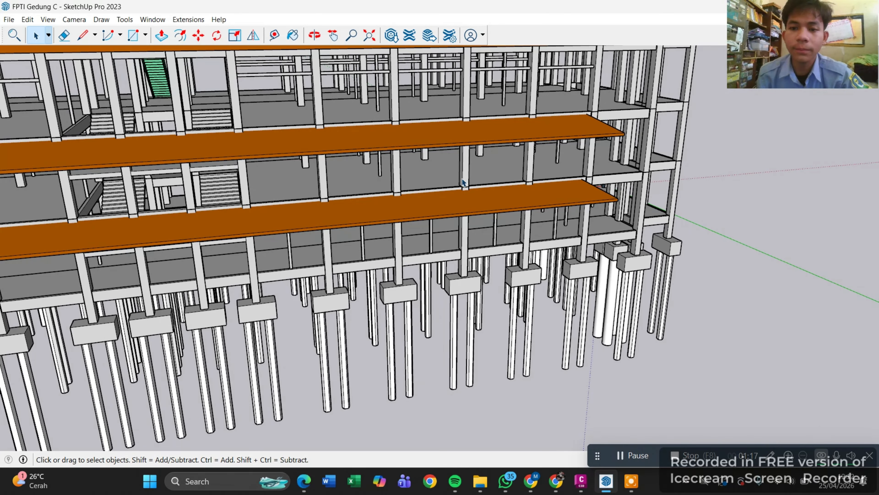
pyautogui.scroll(5, 473, 180)
pyautogui.scroll(-5, 476, 183)
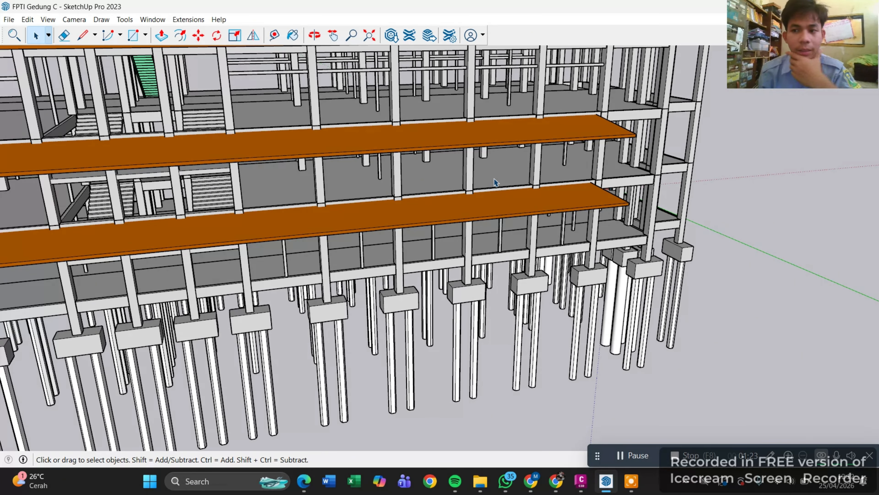
pyautogui.moveTo(475, 242); pyautogui.dragTo(498, 236, button='middle')
# Step: Place a horizontal section plane on the ground floor slab, named Section 2 with symbol 2
pyautogui.click(127, 20)
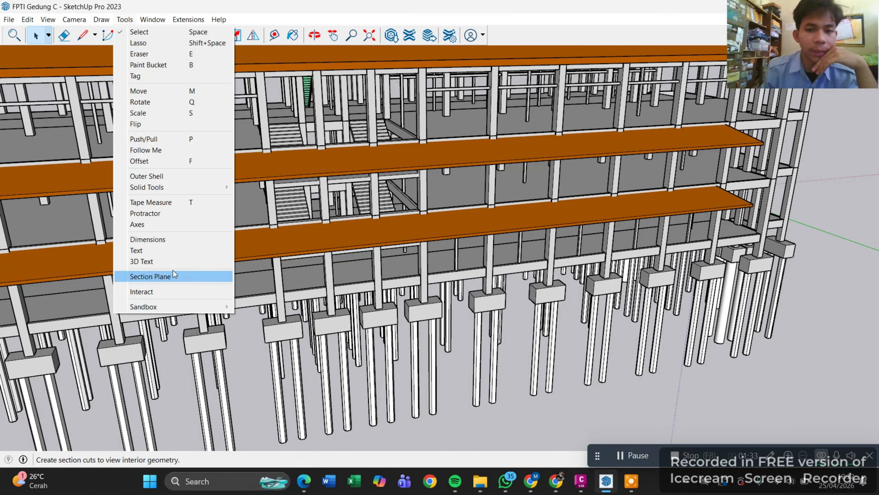
pyautogui.click(164, 278)
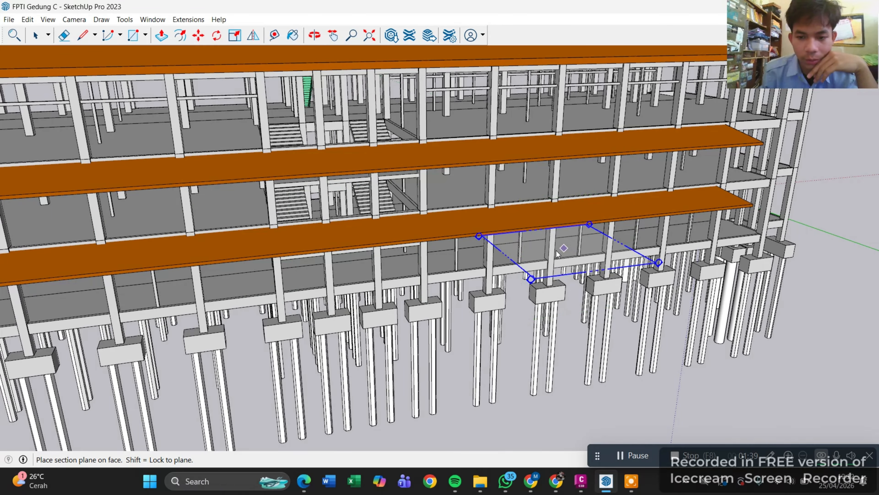
pyautogui.click(566, 252)
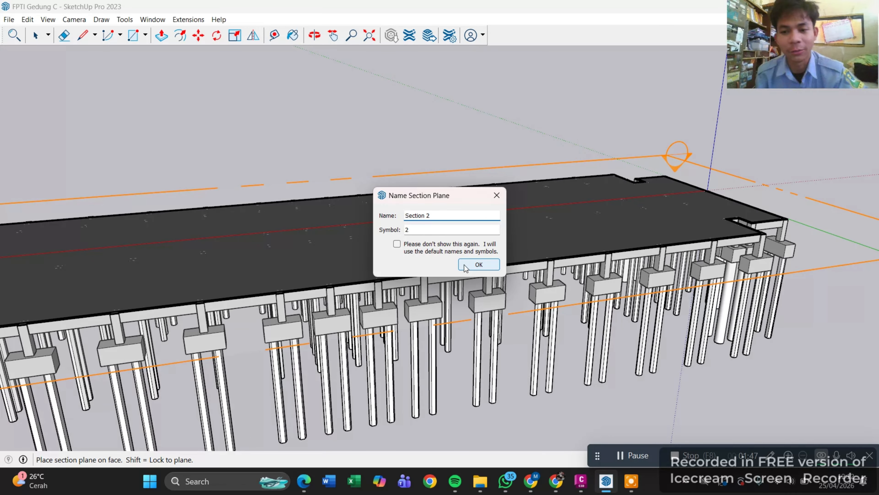
pyautogui.click(473, 268)
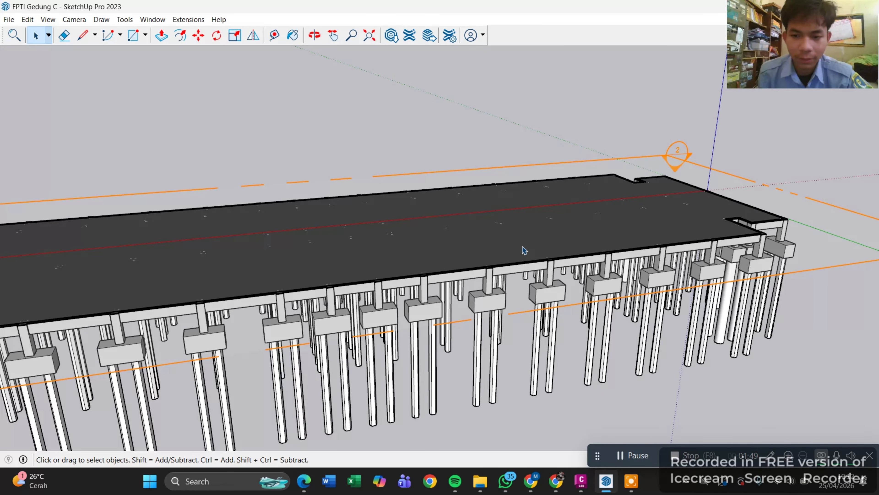
# Step: Move the section plane slightly down so it cuts through the beams below the ground floor slab
pyautogui.moveTo(524, 249); pyautogui.dragTo(592, 287, button='middle')
pyautogui.click(592, 287)
pyautogui.click(473, 241)
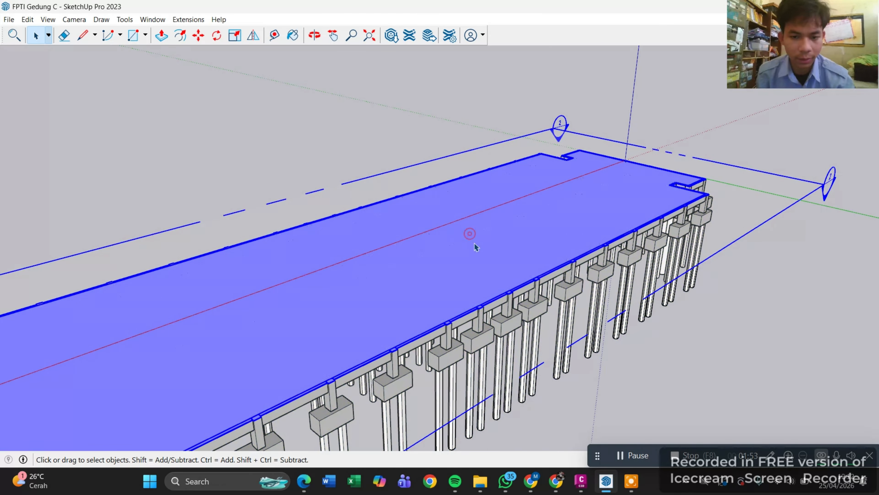
pyautogui.press('m')
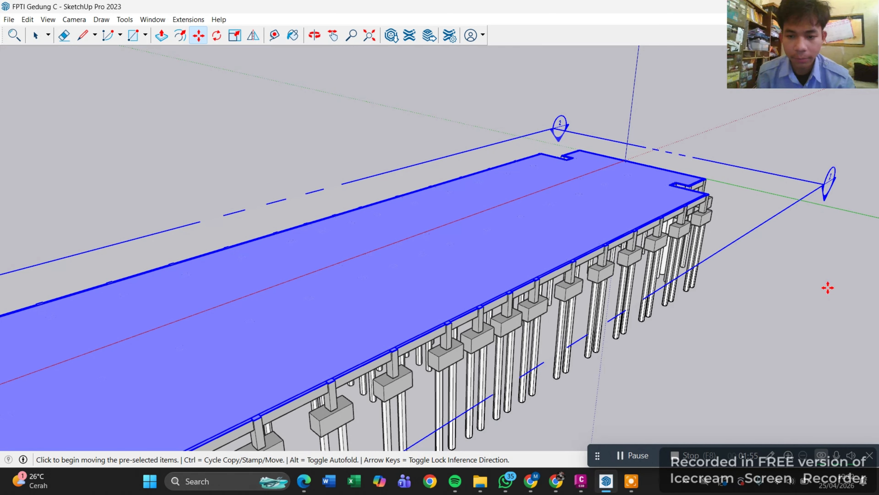
pyautogui.click(806, 257)
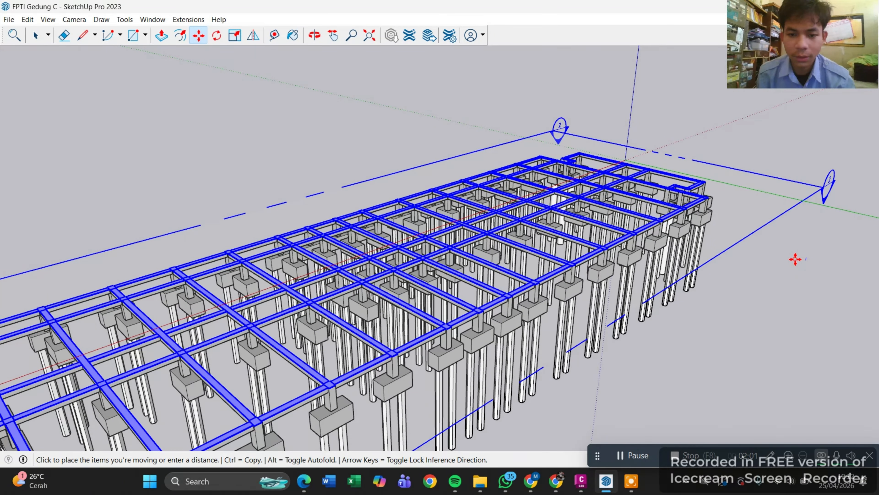
pyautogui.click(795, 259)
# Step: Show the sectioned beam grid in parallel projection from the standard Top view
pyautogui.moveTo(668, 257); pyautogui.dragTo(556, 192, button='middle')
pyautogui.moveTo(506, 225); pyautogui.dragTo(528, 251, button='middle')
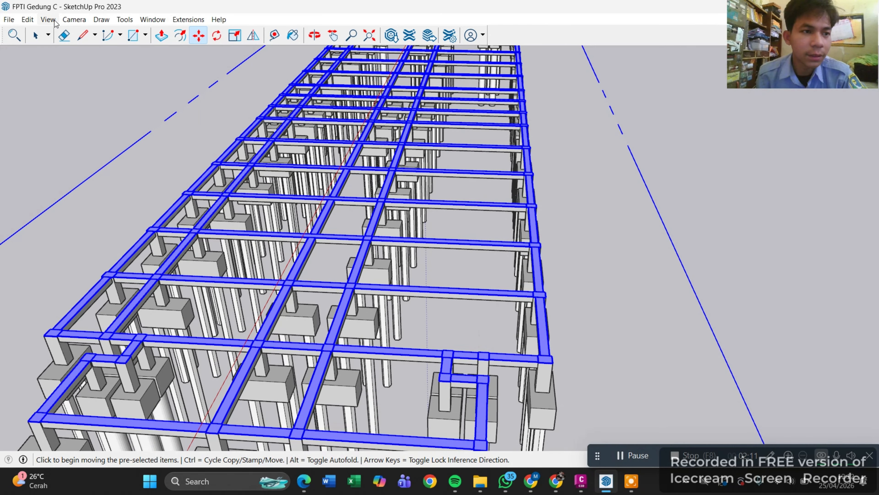
pyautogui.click(75, 20)
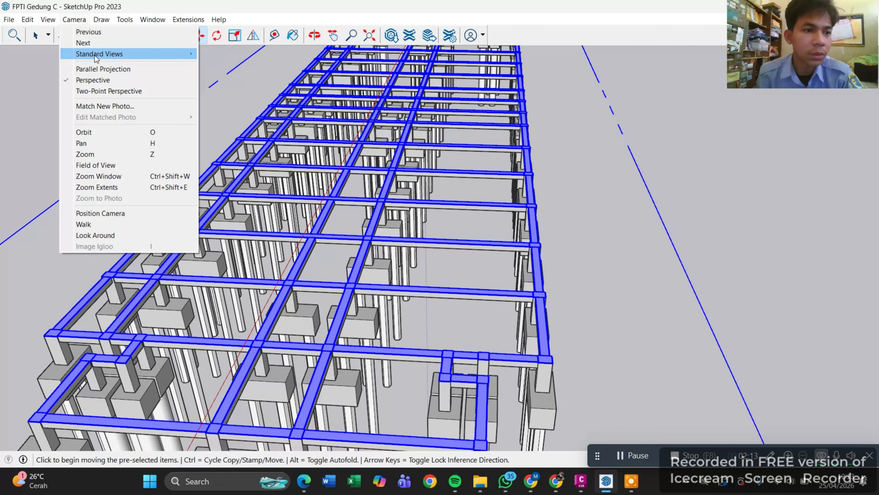
pyautogui.click(96, 68)
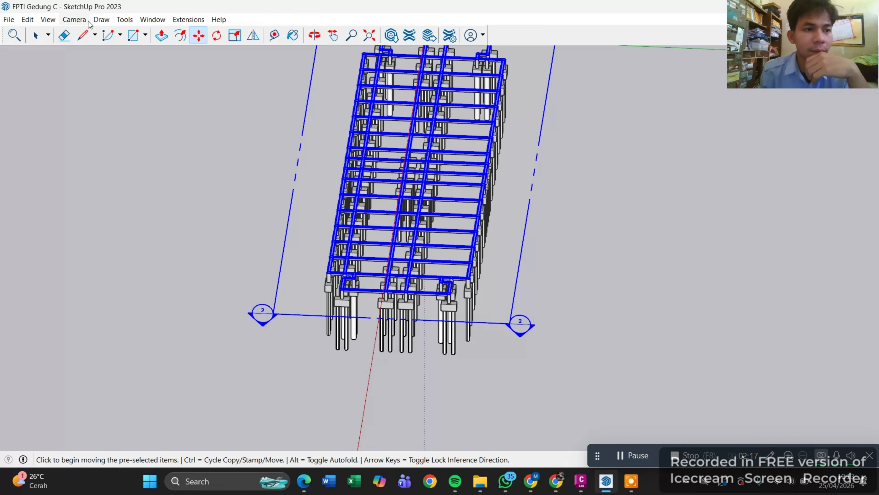
pyautogui.click(74, 19)
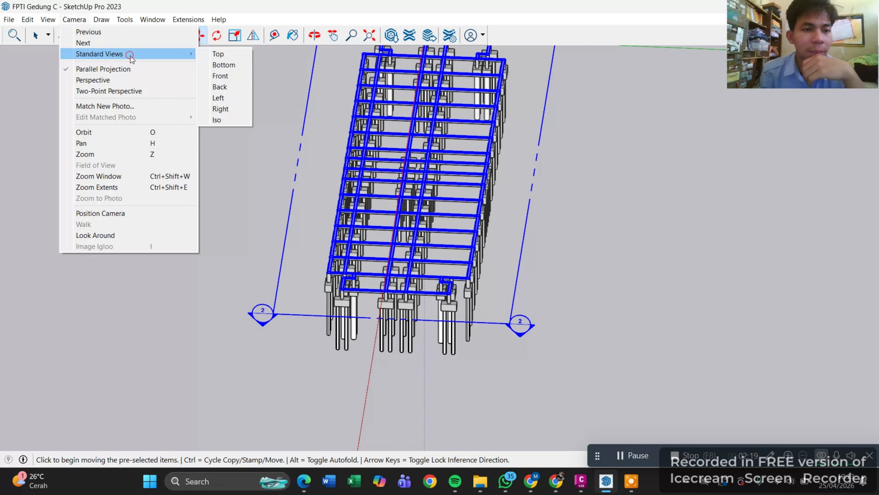
pyautogui.click(206, 54)
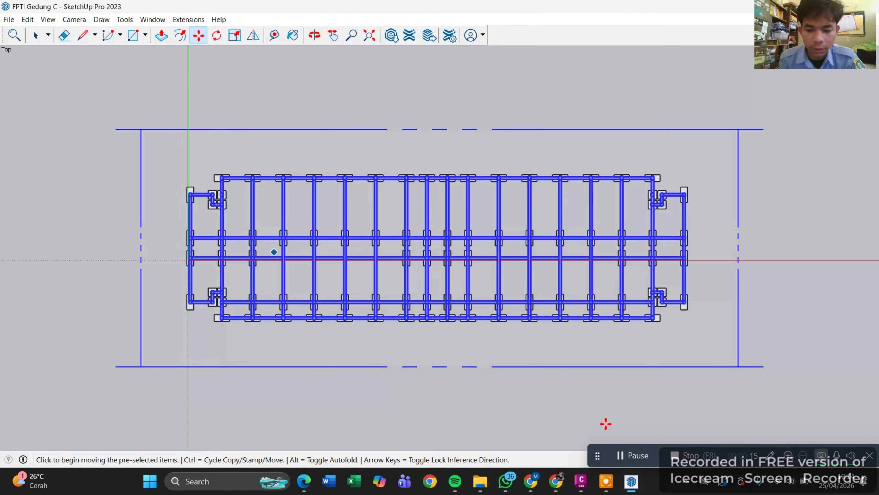
pyautogui.click(541, 266)
pyautogui.moveTo(541, 265); pyautogui.dragTo(472, 228, button='middle')
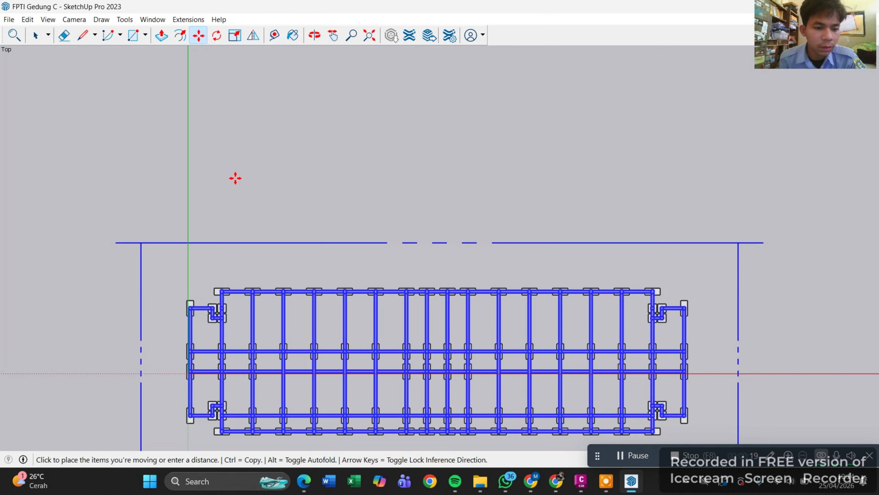
pyautogui.keyDown('shift'); pyautogui.moveTo(436, 187); pyautogui.dragTo(433, 144, button='middle'); pyautogui.keyUp('shift')
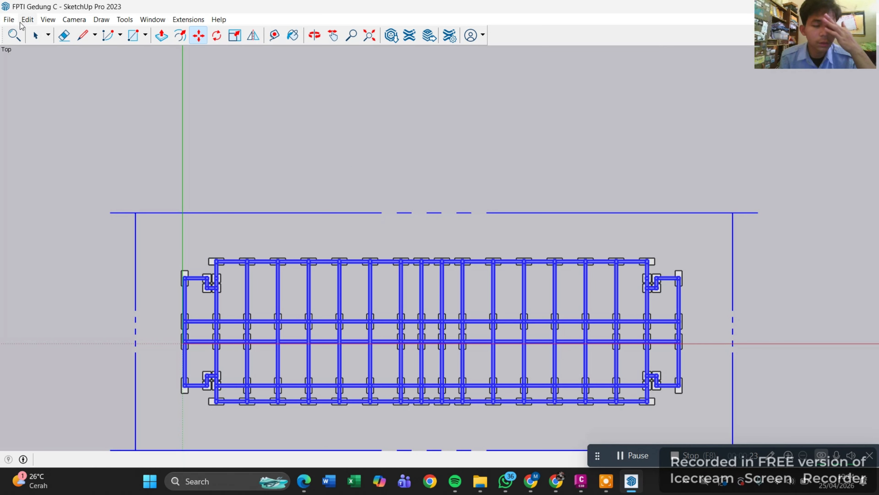
# Step: Export the top view as a 2D AutoCAD DWG file named "FPTI Gedung C_ Lantai 1" in Downloads
pyautogui.click(9, 19)
pyautogui.moveTo(28, 19)
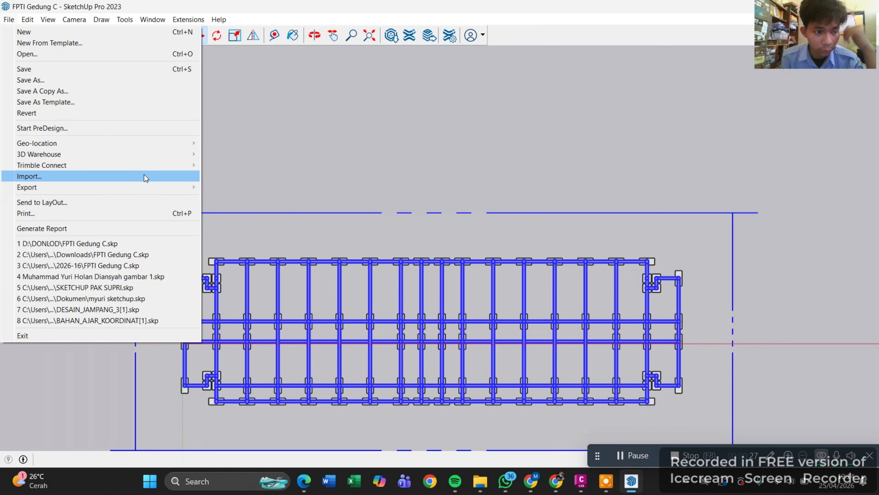
pyautogui.moveTo(192, 187)
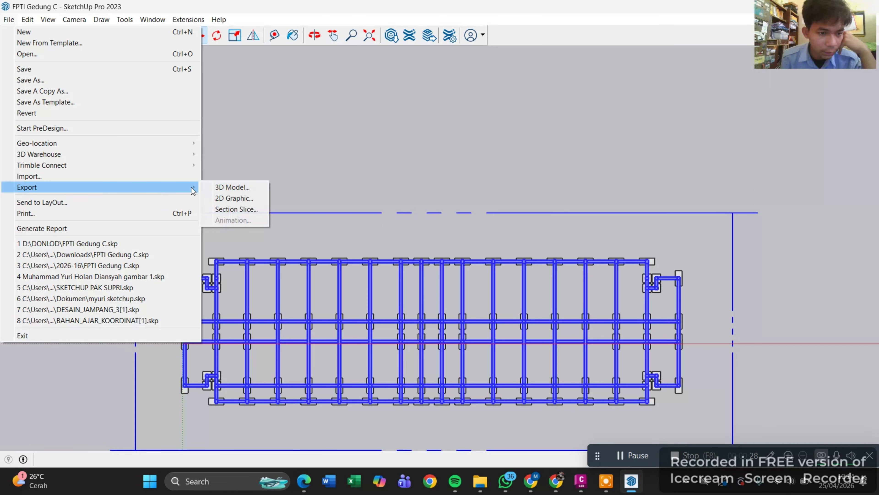
pyautogui.click(228, 198)
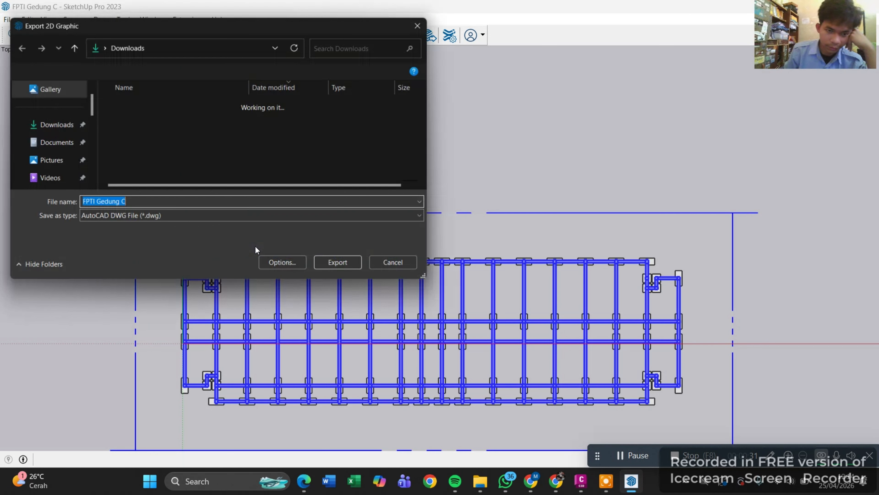
pyautogui.click(150, 203)
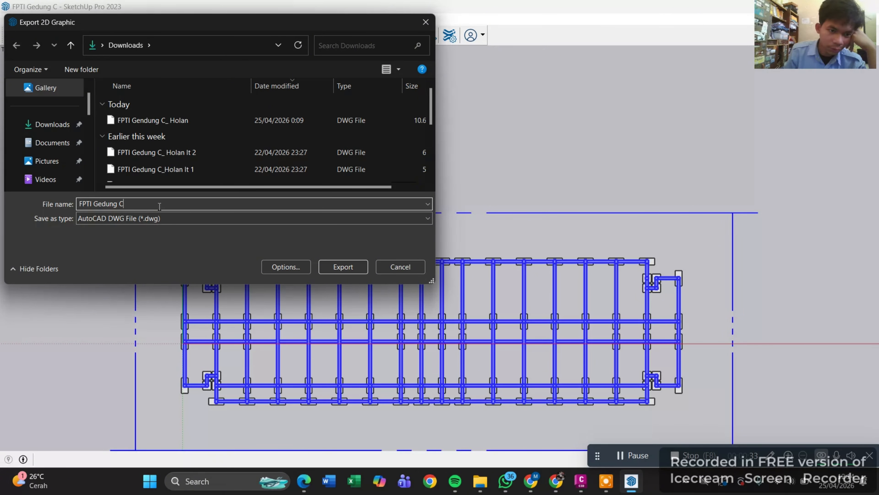
pyautogui.write('_')
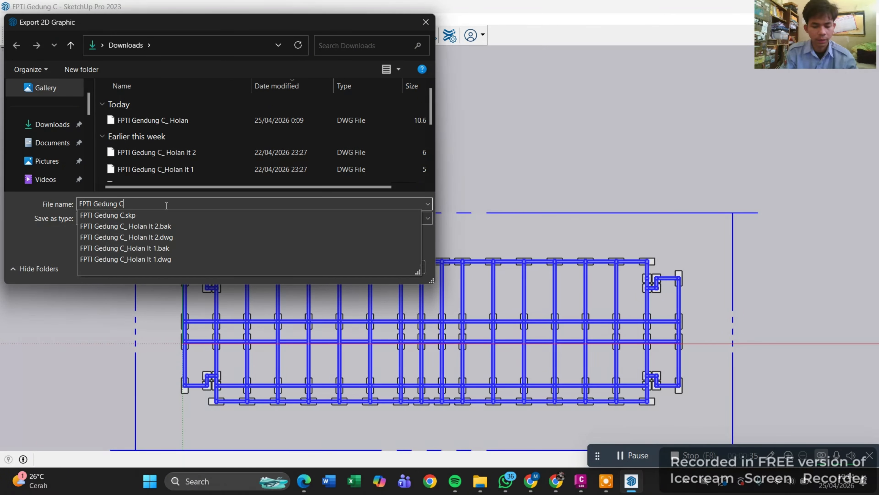
pyautogui.write(' Lantai 1')
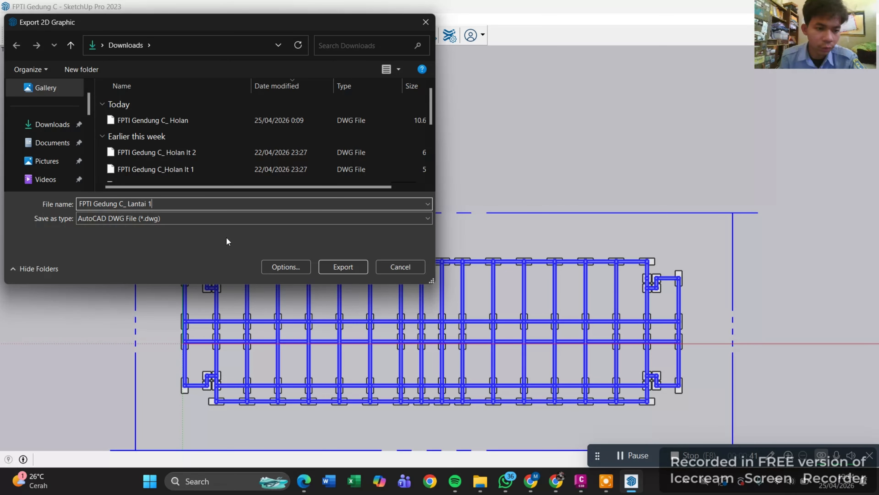
pyautogui.click(238, 217)
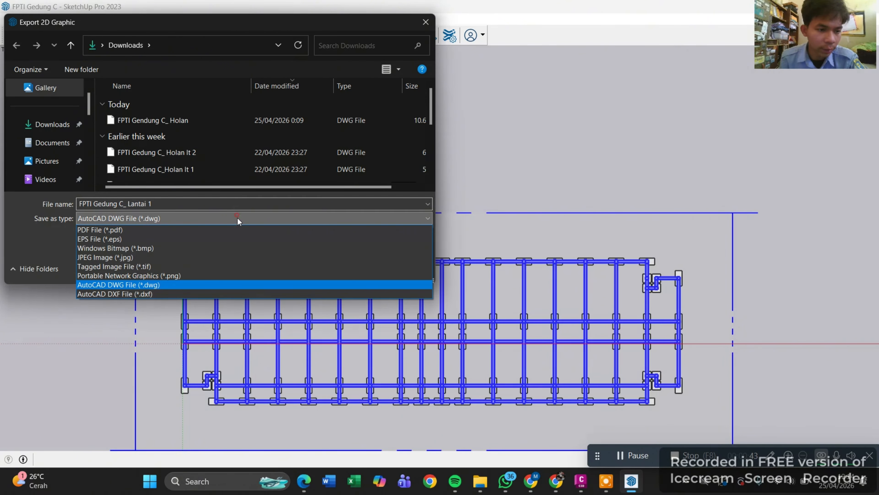
pyautogui.click(213, 285)
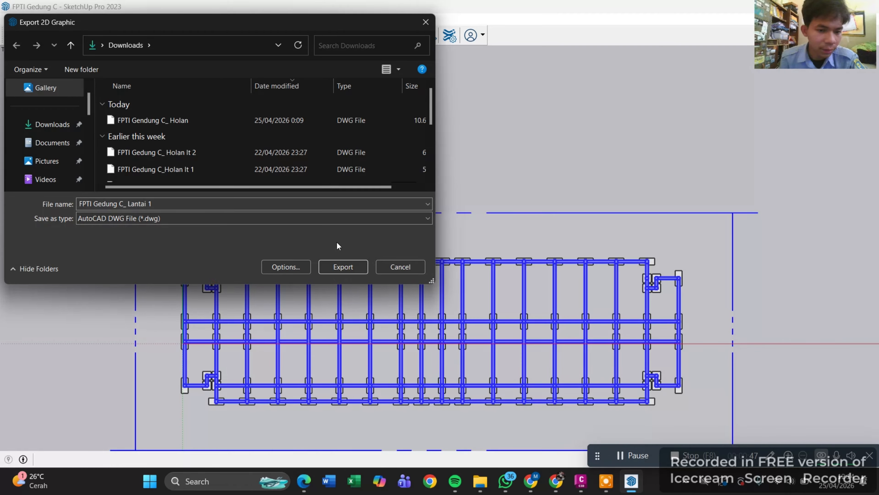
pyautogui.click(349, 266)
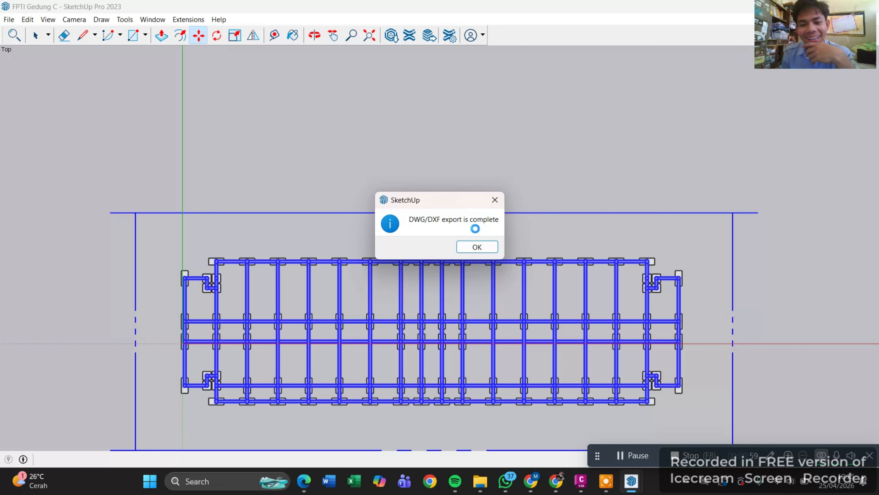
pyautogui.click(479, 246)
# Step: Move the section plane vertically up to the roof so it cuts through the roof framing above the top floor
pyautogui.moveTo(471, 208); pyautogui.dragTo(463, 176, button='middle')
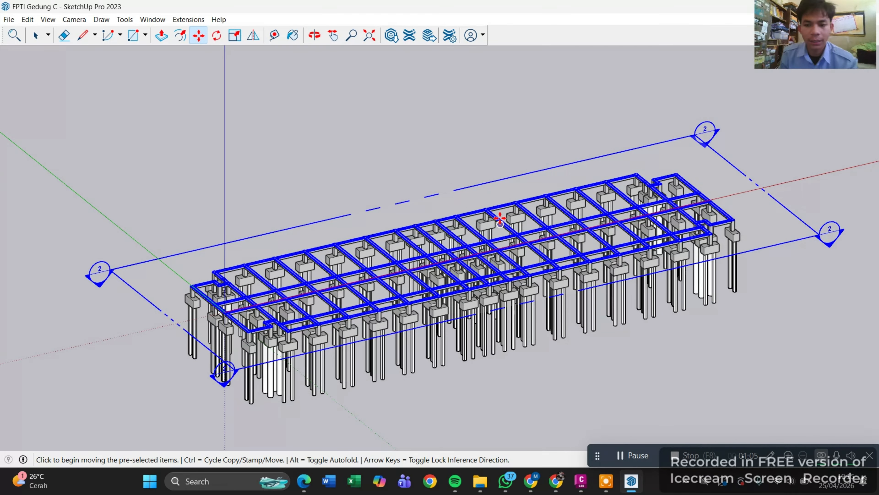
pyautogui.scroll(1, 512, 236)
pyautogui.moveTo(602, 219); pyautogui.dragTo(461, 236, button='middle')
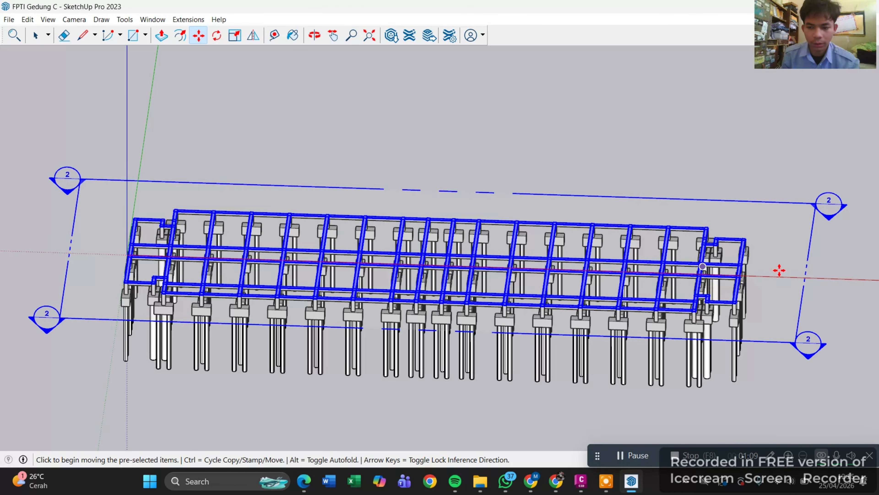
pyautogui.click(827, 289)
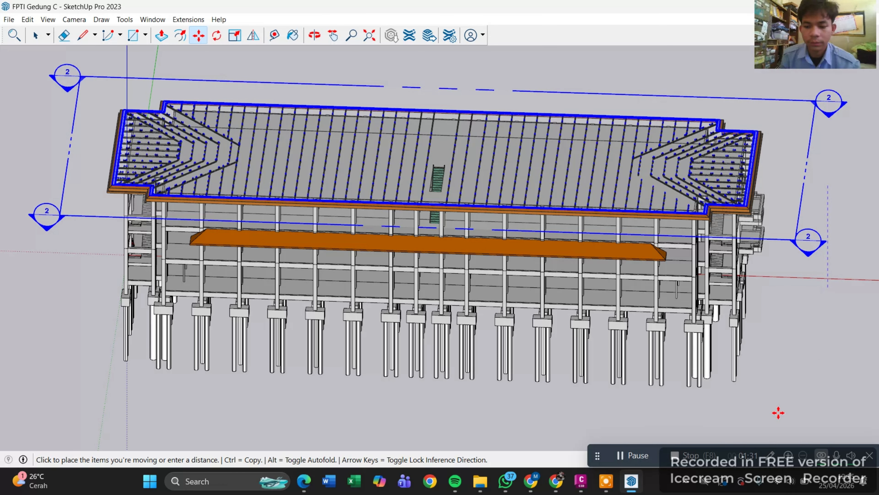
pyautogui.click(631, 460)
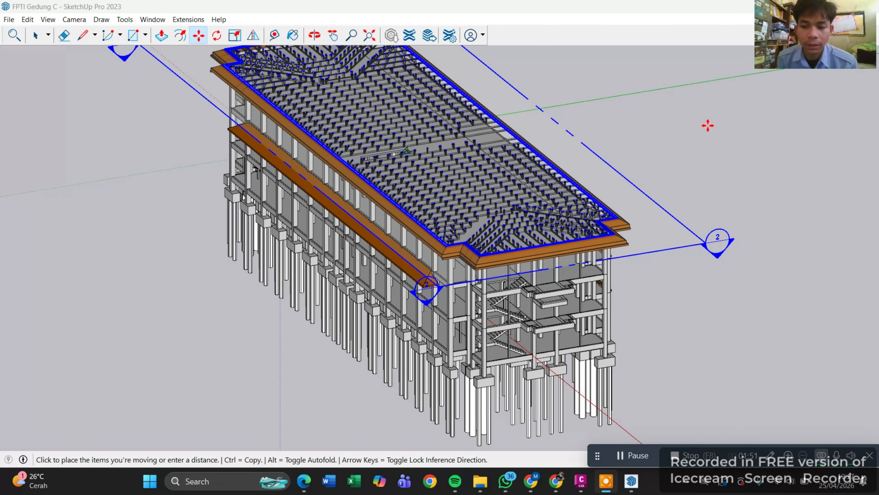
pyautogui.click(530, 206)
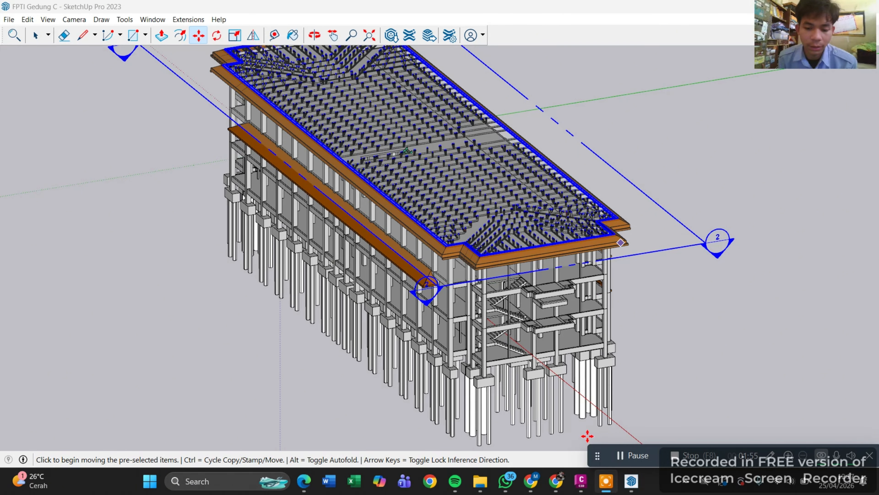
# Step: Switch to the AutoCAD drawing "FPTI Gendung C_ Holan.dwg" and examine the stacked floor plans of the building
pyautogui.moveTo(581, 480)
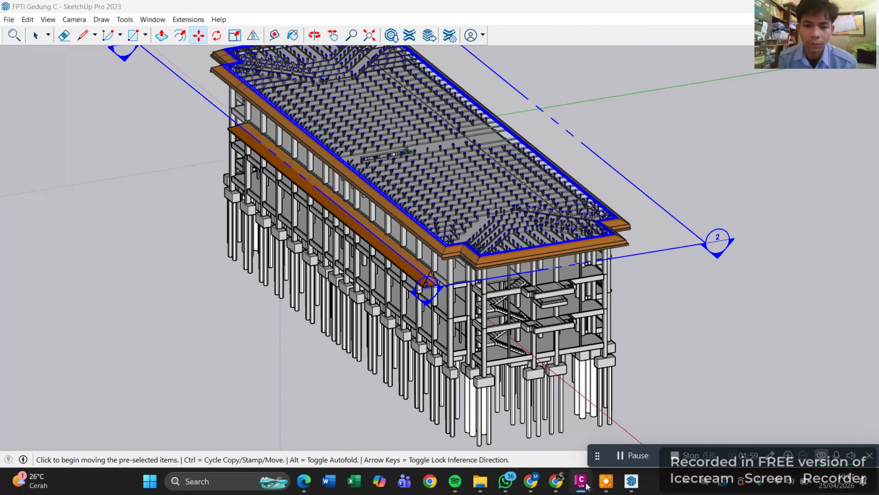
pyautogui.click(581, 480)
pyautogui.scroll(-15, 561, 302)
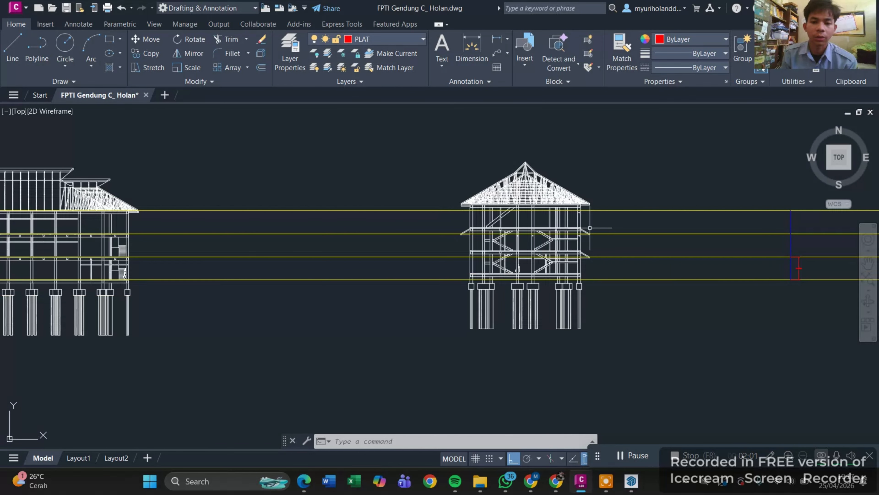
pyautogui.scroll(10, 563, 231)
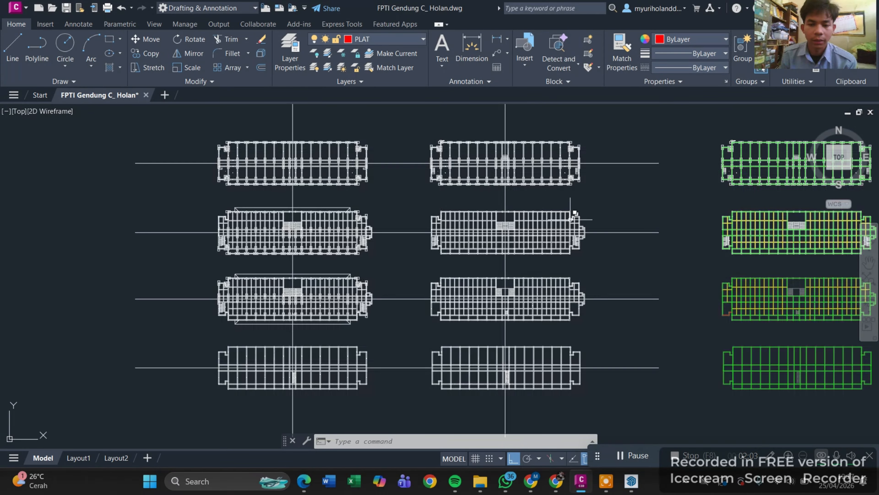
pyautogui.scroll(-4, 563, 233)
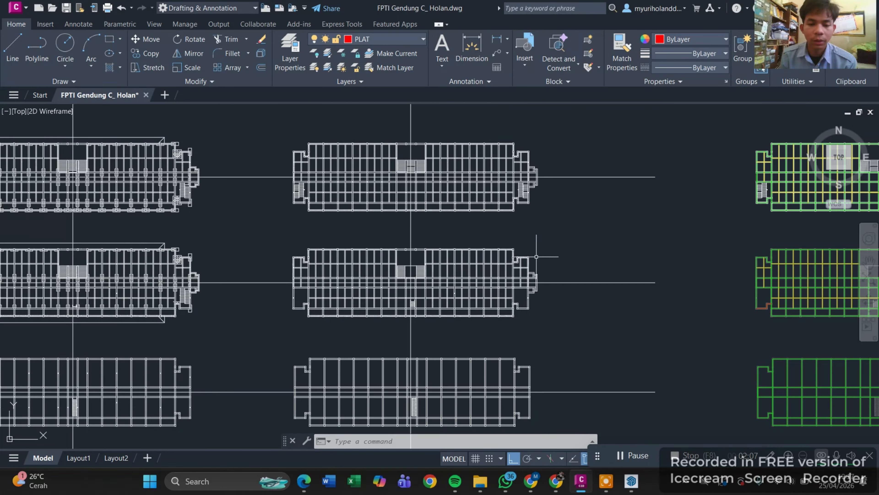
pyautogui.moveTo(536, 257)
pyautogui.mouseDown(button='middle')
pyautogui.moveTo(601, 287)
pyautogui.moveTo(595, 275)
pyautogui.mouseUp(button='middle')
pyautogui.scroll(2, 612, 228)
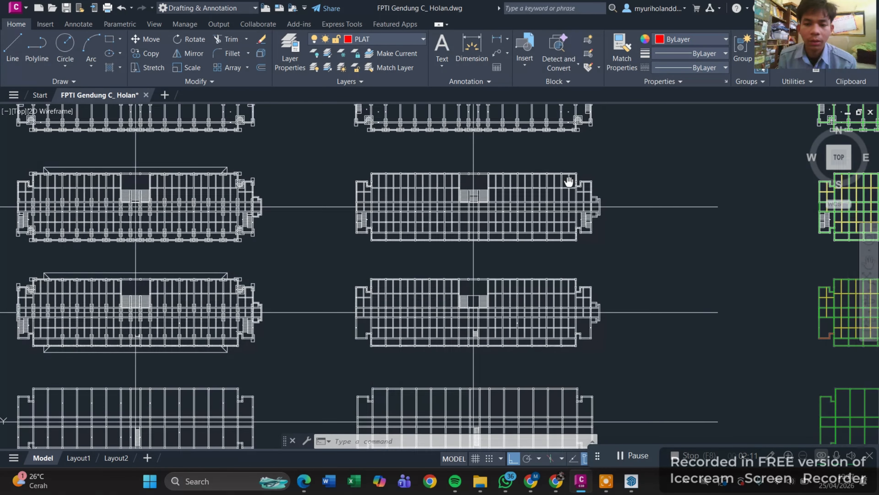
pyautogui.scroll(5, 550, 225)
pyautogui.scroll(-8, 550, 224)
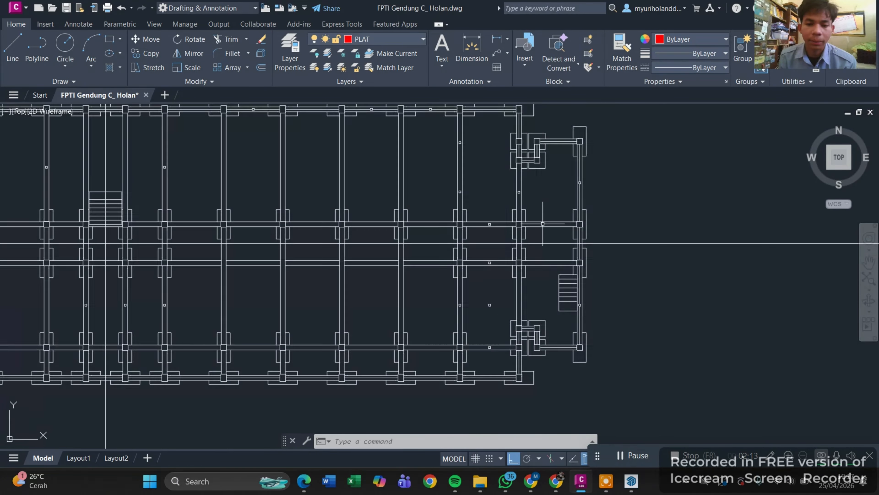
pyautogui.scroll(2, 551, 139)
pyautogui.scroll(6, 492, 256)
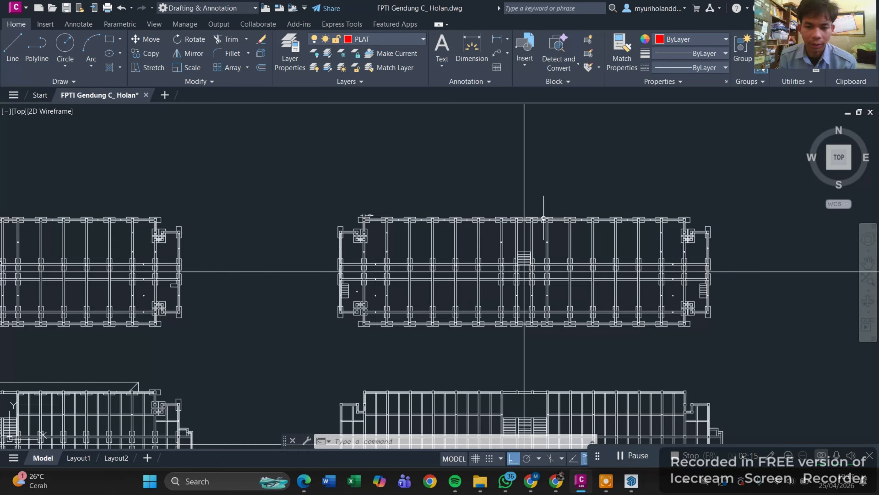
pyautogui.scroll(-8, 498, 273)
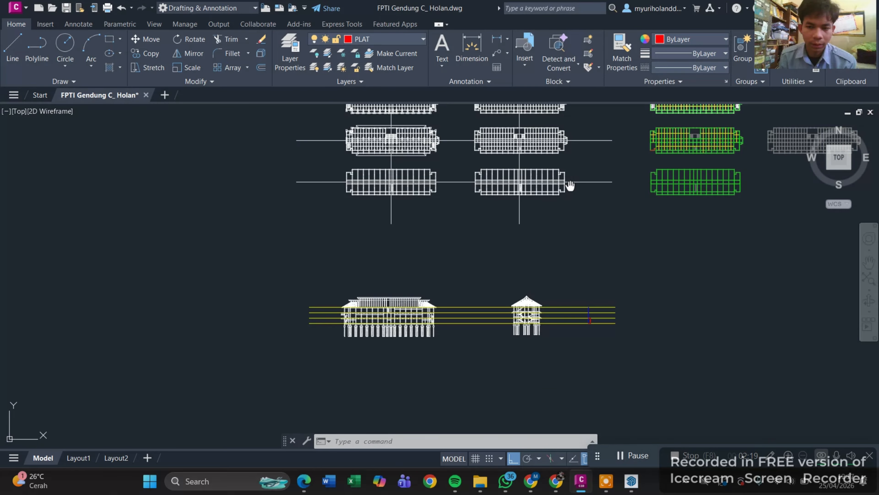
pyautogui.moveTo(570, 186); pyautogui.dragTo(551, 244, button='middle')
pyautogui.moveTo(555, 137); pyautogui.dragTo(552, 194, button='middle')
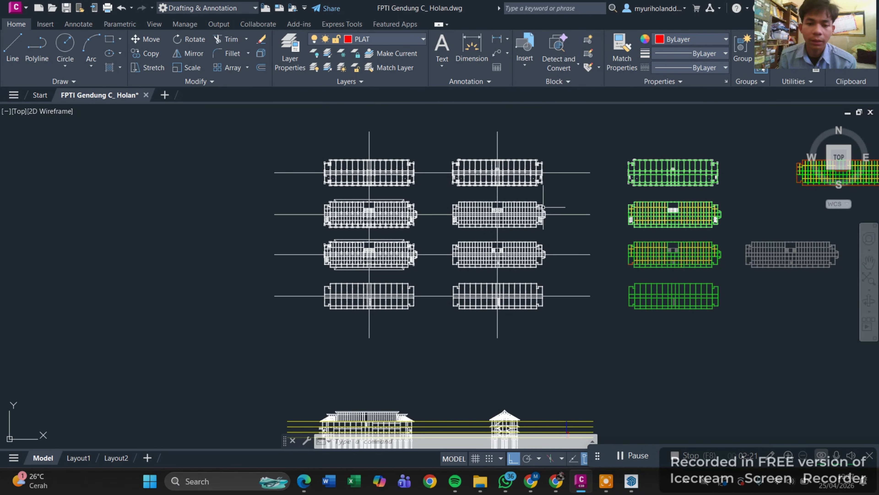
# Step: Examine how the yellow level lines cross the floors on the long section of the building
pyautogui.moveTo(516, 392); pyautogui.dragTo(543, 256, button='middle')
pyautogui.scroll(6, 403, 289)
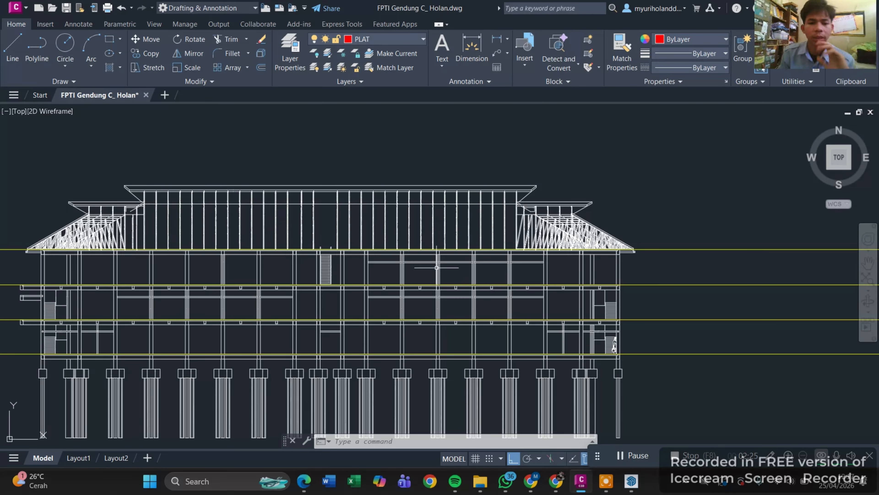
pyautogui.moveTo(372, 272)
pyautogui.mouseDown(button='middle')
pyautogui.moveTo(465, 249)
pyautogui.moveTo(468, 234)
pyautogui.mouseUp(button='middle')
pyautogui.moveTo(592, 238); pyautogui.dragTo(187, 199, button='middle')
pyautogui.moveTo(715, 270); pyautogui.dragTo(280, 273, button='middle')
pyautogui.scroll(1, 474, 164)
pyautogui.scroll(-3, 465, 222)
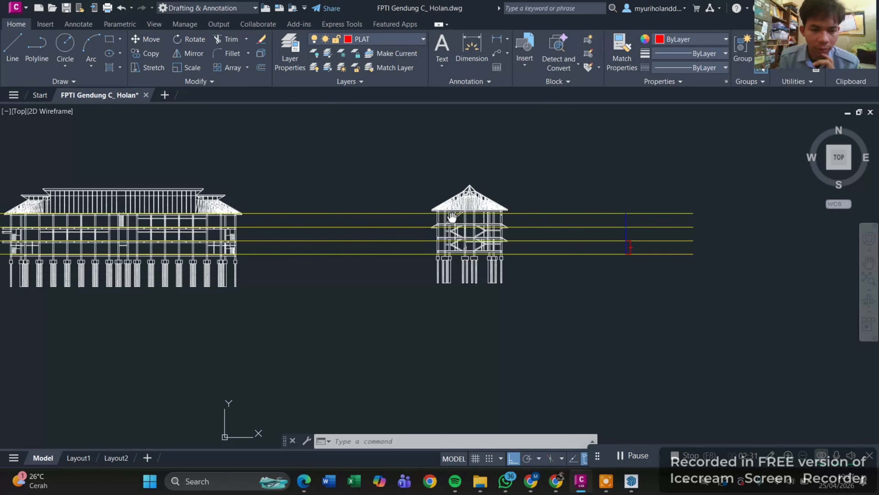
# Step: Inspect the short section, comparing the yellow level lines with its slabs, beams and eaves
pyautogui.moveTo(451, 217)
pyautogui.mouseDown(button='middle')
pyautogui.moveTo(687, 218)
pyautogui.moveTo(511, 229)
pyautogui.mouseUp(button='middle')
pyautogui.scroll(4, 620, 229)
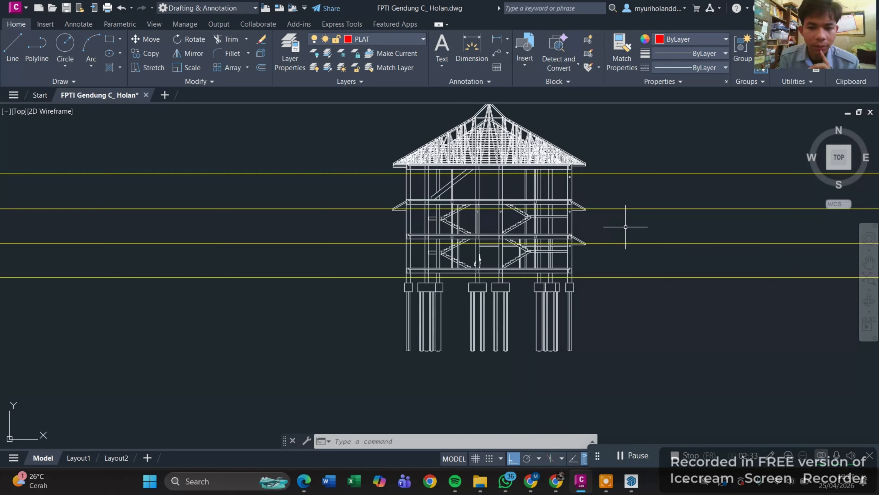
pyautogui.scroll(-2, 298, 248)
pyautogui.moveTo(405, 241); pyautogui.dragTo(876, 246, button='middle')
pyautogui.moveTo(605, 280)
pyautogui.mouseDown(button='middle')
pyautogui.moveTo(463, 277)
pyautogui.moveTo(61, 215)
pyautogui.mouseUp(button='middle')
pyautogui.moveTo(360, 171); pyautogui.dragTo(392, 235, button='middle')
pyautogui.scroll(3, 406, 223)
pyautogui.scroll(1, 418, 263)
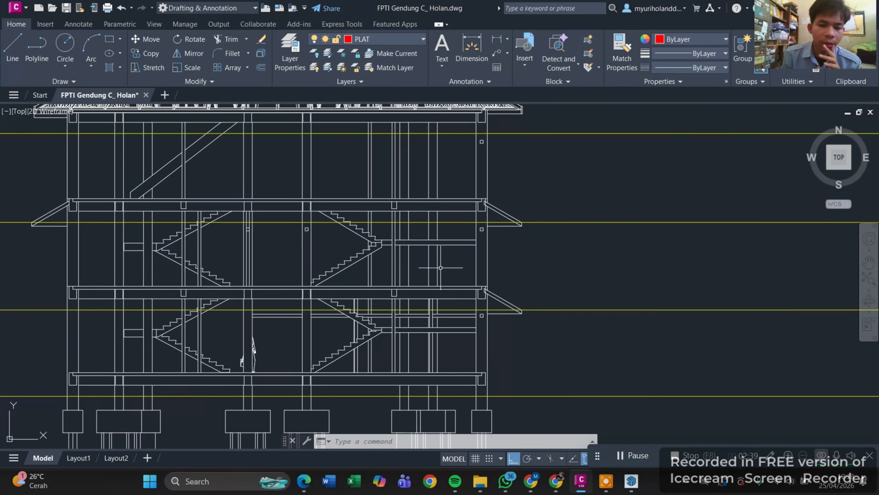
pyautogui.scroll(-1, 561, 251)
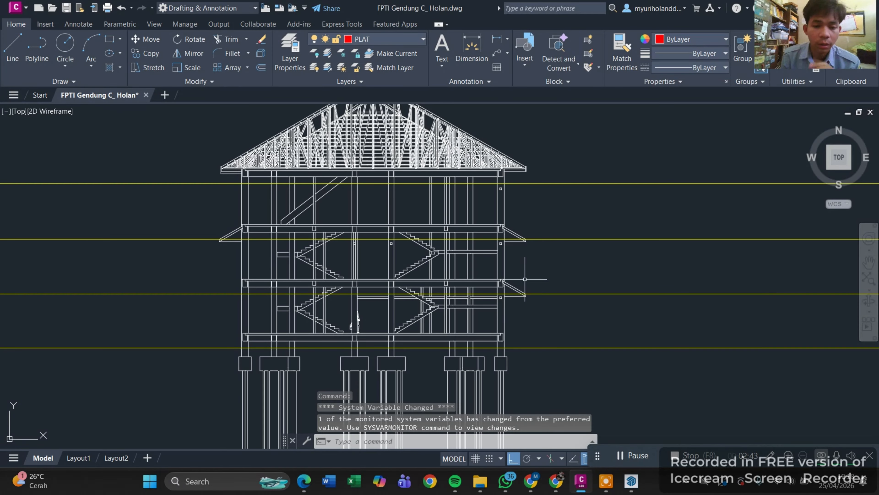
pyautogui.scroll(4, 486, 218)
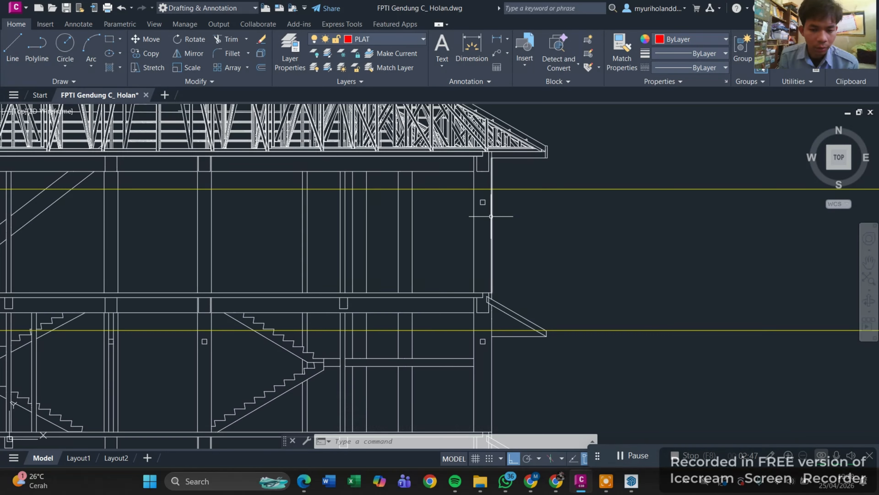
pyautogui.scroll(-5, 426, 232)
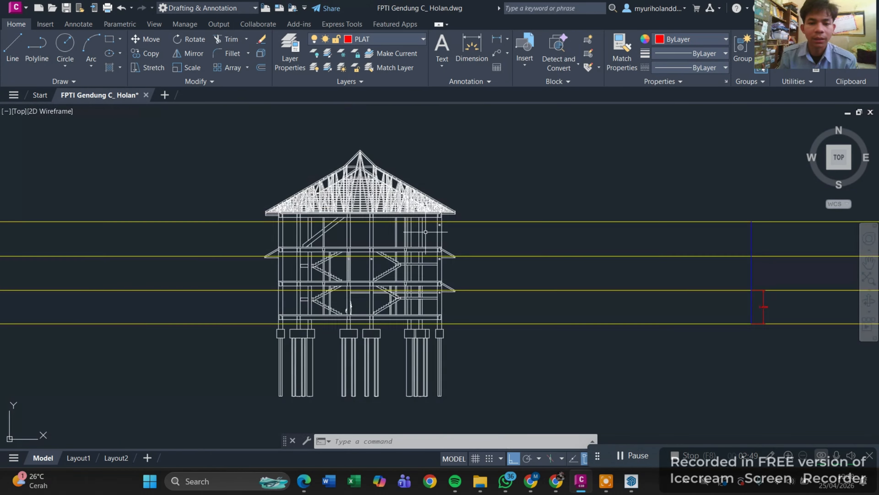
# Step: Check the level lines at the long section's end and the dimension between the two lowest level lines
pyautogui.moveTo(426, 231); pyautogui.dragTo(581, 226, button='middle')
pyautogui.scroll(-4, 585, 229)
pyautogui.scroll(4, 337, 250)
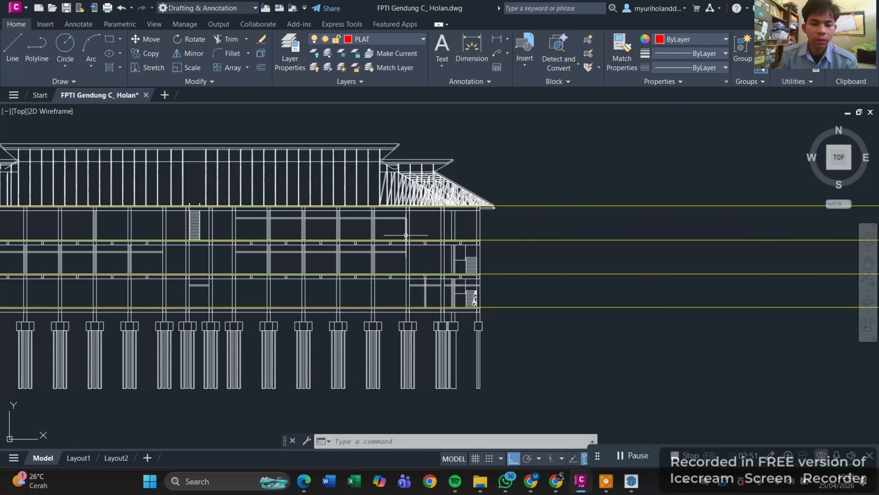
pyautogui.scroll(4, 405, 235)
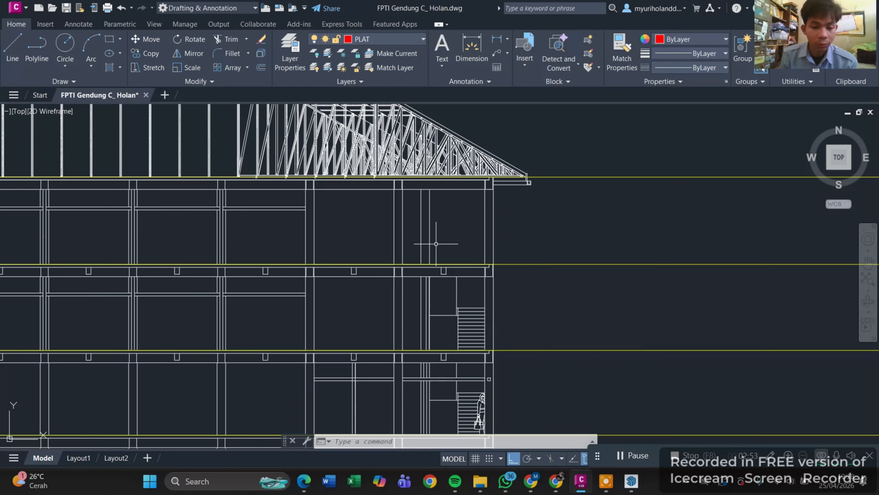
pyautogui.write('c')
pyautogui.press('Escape')
pyautogui.scroll(-4, 570, 252)
pyautogui.moveTo(529, 252); pyautogui.dragTo(7, 145, button='middle')
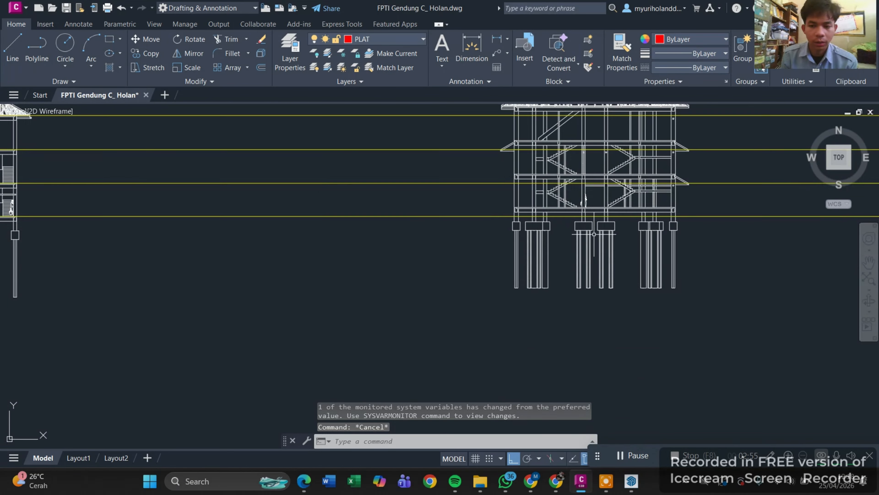
pyautogui.moveTo(594, 235); pyautogui.dragTo(304, 206, button='middle')
pyautogui.scroll(8, 550, 194)
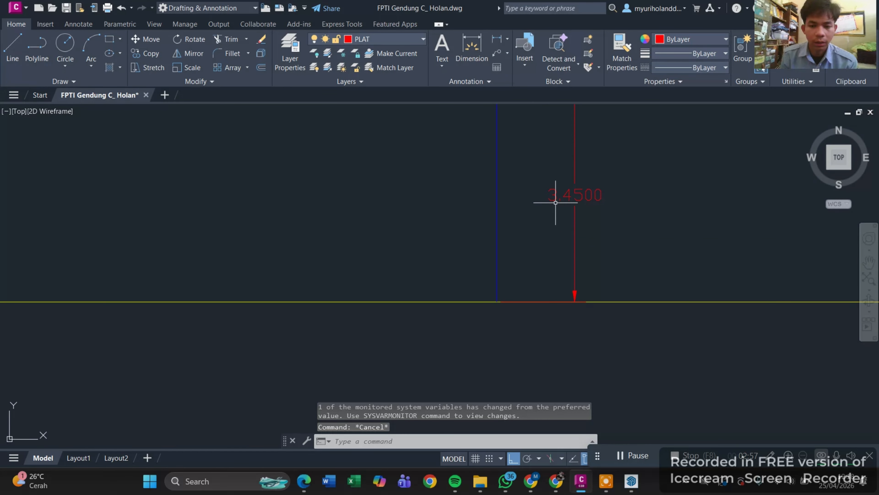
pyautogui.scroll(-6, 541, 208)
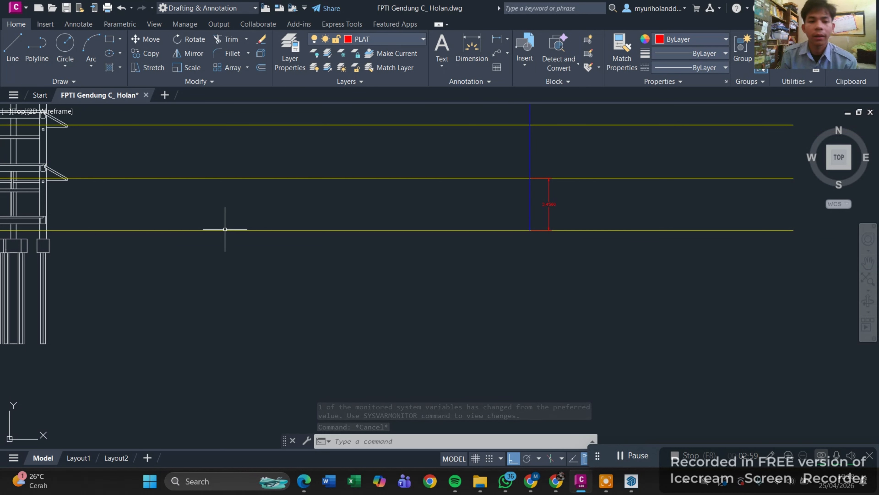
# Step: Move the two lowest yellow level lines up together so they meet the undersides of the floor beams on the short section
pyautogui.moveTo(198, 230); pyautogui.dragTo(388, 258, button='middle')
pyautogui.scroll(6, 255, 224)
pyautogui.scroll(-5, 153, 159)
pyautogui.moveTo(153, 159); pyautogui.dragTo(414, 166, button='middle')
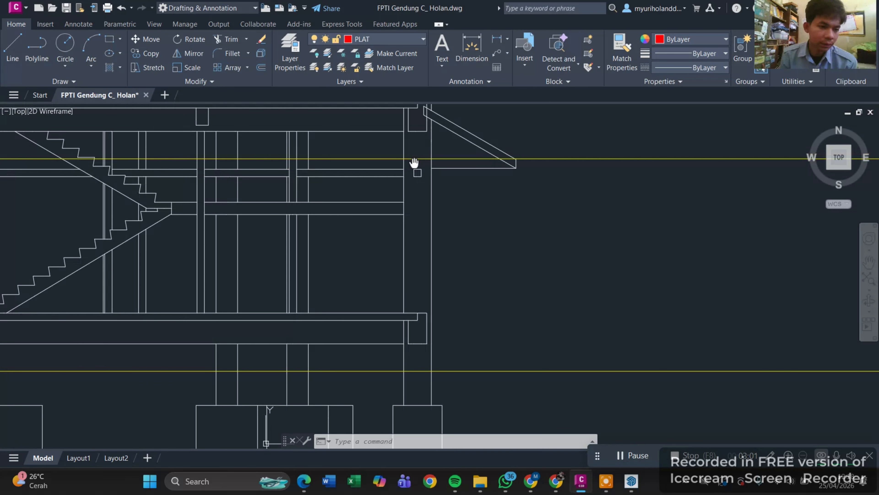
pyautogui.scroll(3, 335, 180)
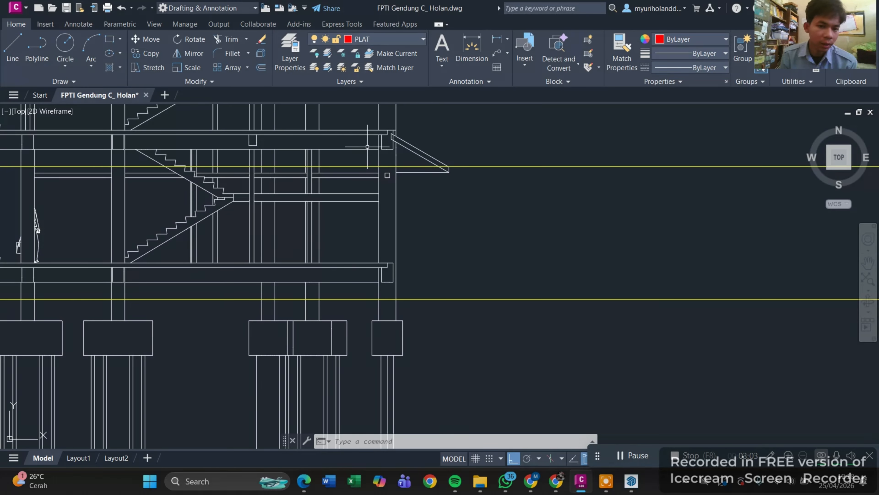
pyautogui.click(530, 153)
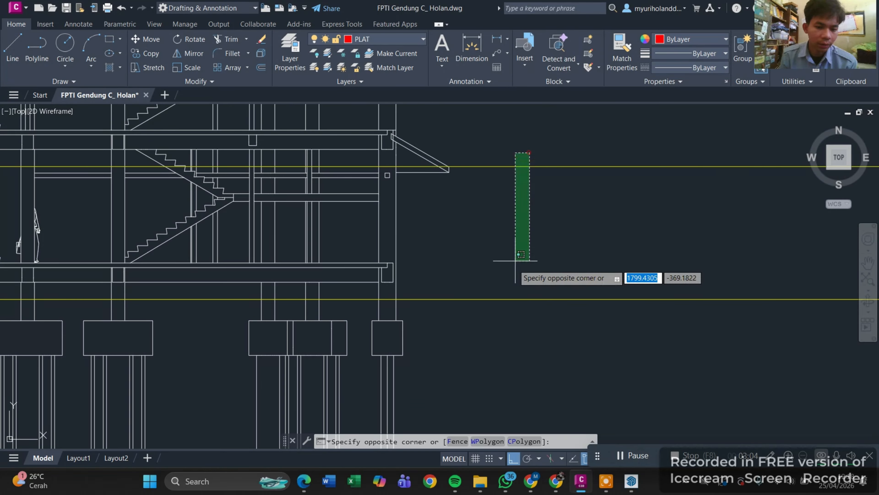
pyautogui.click(512, 300)
pyautogui.write('m')
pyautogui.press('Return')
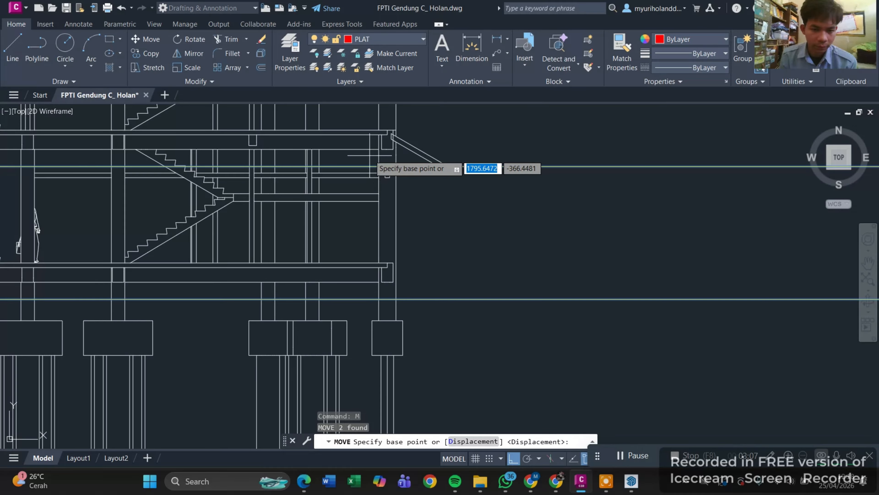
pyautogui.click(379, 166)
pyautogui.click(381, 149)
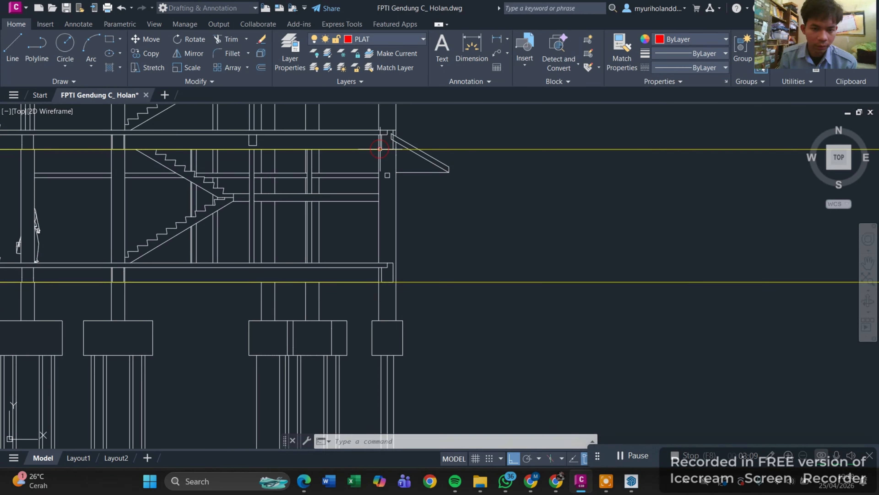
pyautogui.press('Escape')
# Step: Stretch the upper extension point of the red vertical dimension to the second-lowest yellow level line
pyautogui.scroll(-5, 474, 217)
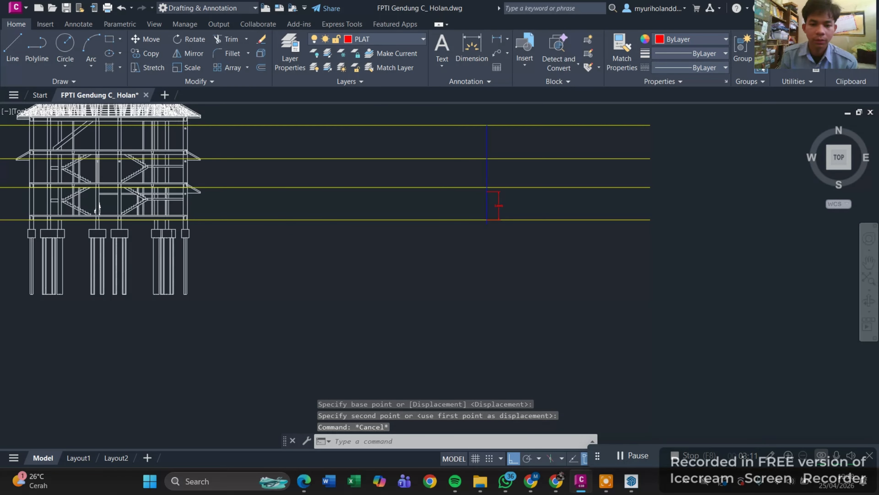
pyautogui.scroll(8, 484, 196)
pyautogui.click(431, 147)
pyautogui.click(375, 152)
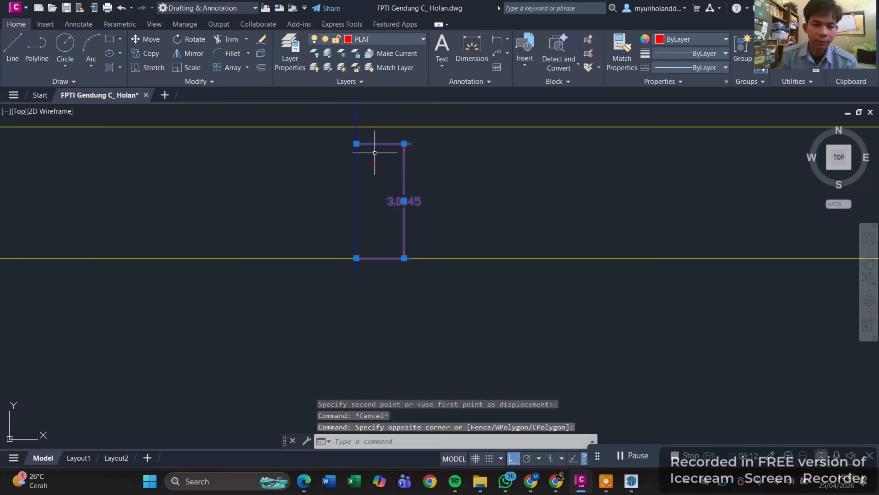
pyautogui.click(357, 143)
pyautogui.click(356, 127)
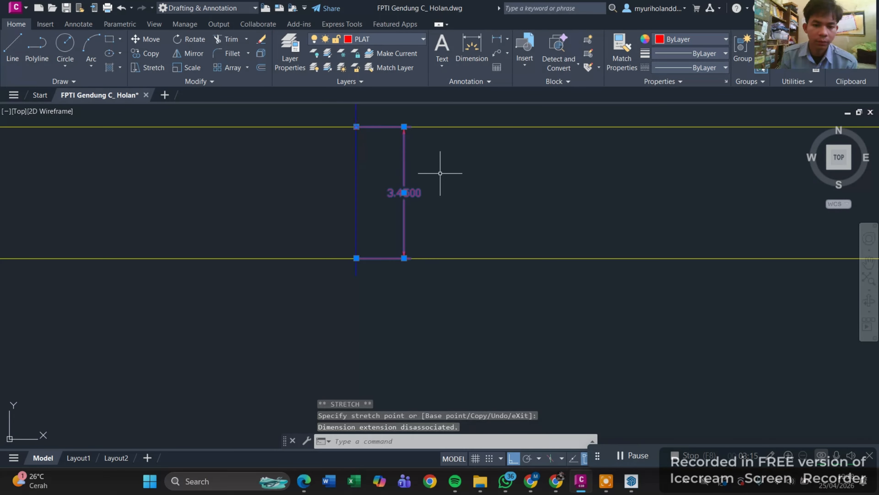
pyautogui.press('Escape')
# Step: Examine the beam and column layout of the lowest floor plan in the middle column of plans
pyautogui.scroll(-12, 440, 173)
pyautogui.moveTo(433, 170); pyautogui.dragTo(480, 334, button='middle')
pyautogui.moveTo(545, 224); pyautogui.dragTo(467, 217, button='middle')
pyautogui.scroll(4, 388, 233)
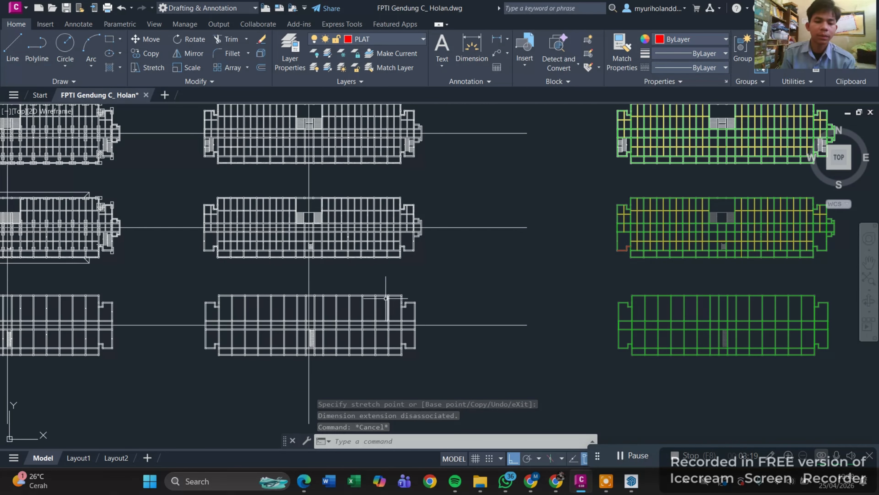
pyautogui.scroll(2, 385, 298)
pyautogui.scroll(6, 402, 291)
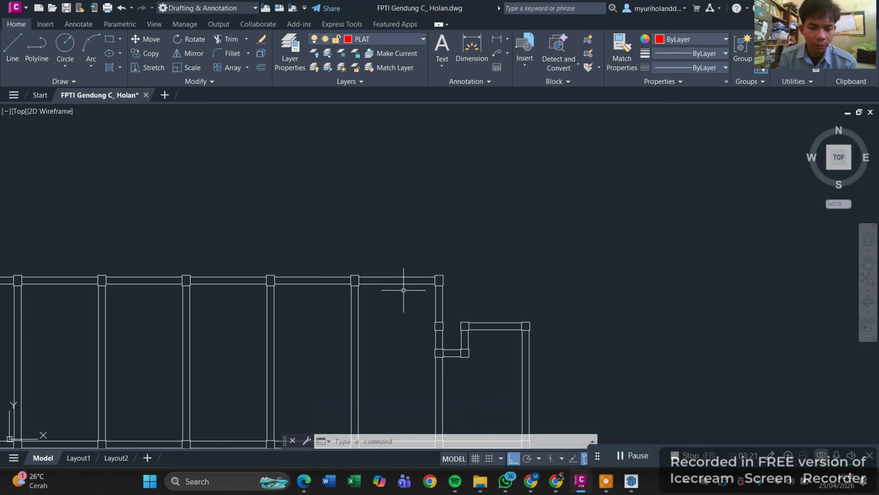
pyautogui.scroll(-3, 402, 291)
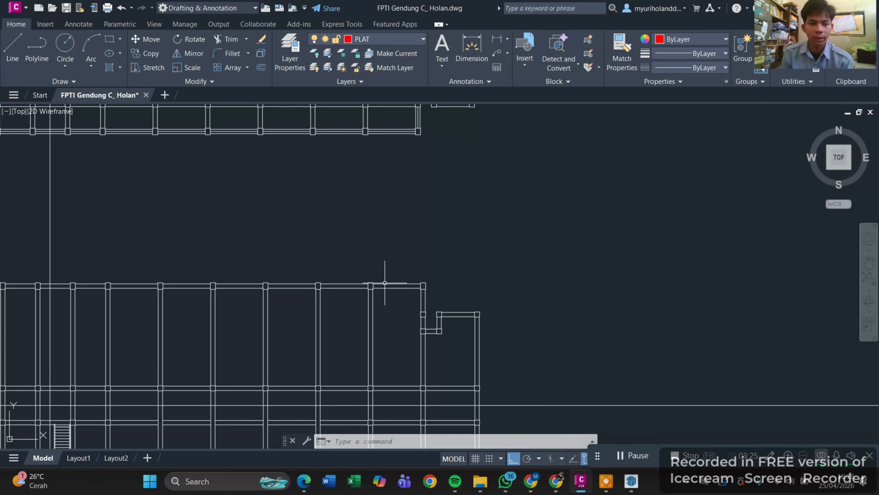
pyautogui.moveTo(384, 282)
pyautogui.mouseDown(button='middle')
pyautogui.moveTo(407, 229)
pyautogui.moveTo(473, 197)
pyautogui.mouseUp(button='middle')
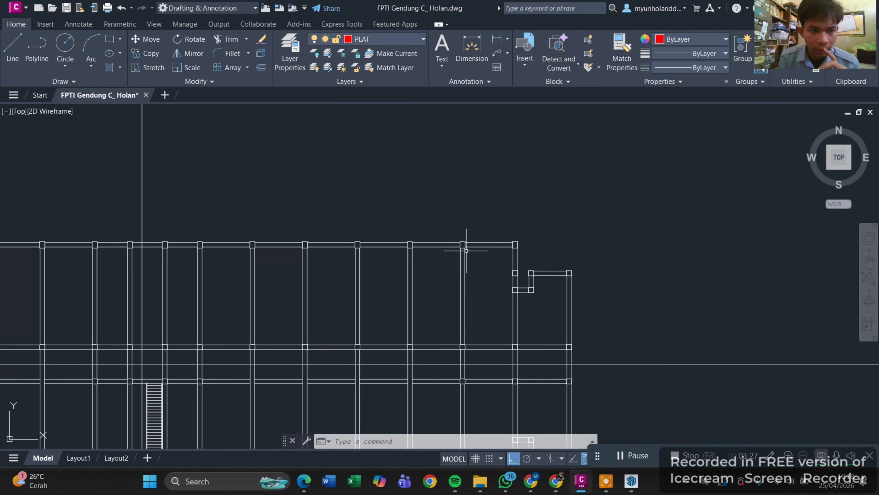
pyautogui.moveTo(471, 261); pyautogui.dragTo(510, 211, button='middle')
pyautogui.scroll(3, 576, 193)
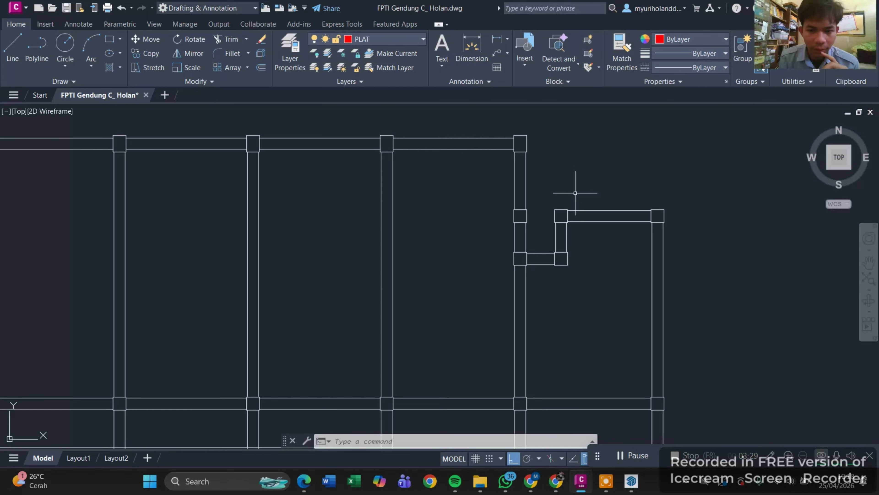
pyautogui.scroll(-8, 576, 193)
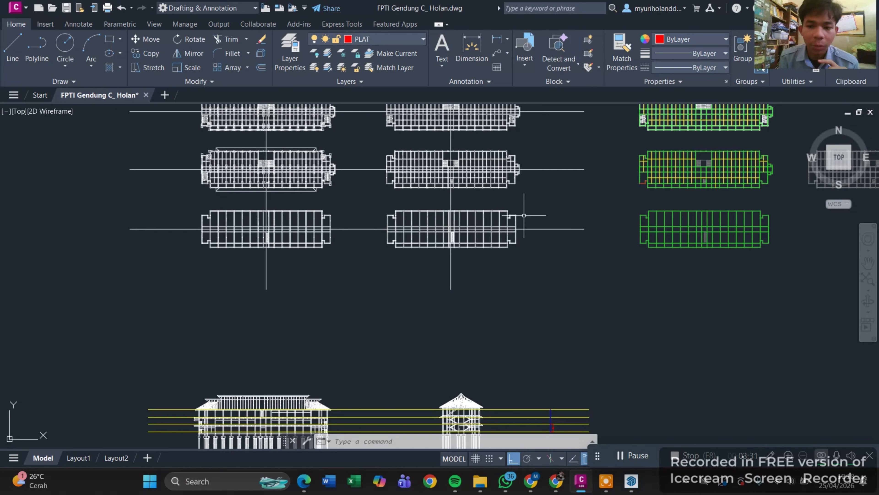
# Step: Inspect the grey beam and column outlines along the upper edge of the lowest green floor plan
pyautogui.scroll(2, 493, 221)
pyautogui.scroll(-1, 598, 213)
pyautogui.moveTo(614, 220); pyautogui.dragTo(354, 200, button='middle')
pyautogui.scroll(1, 621, 196)
pyautogui.scroll(2, 594, 181)
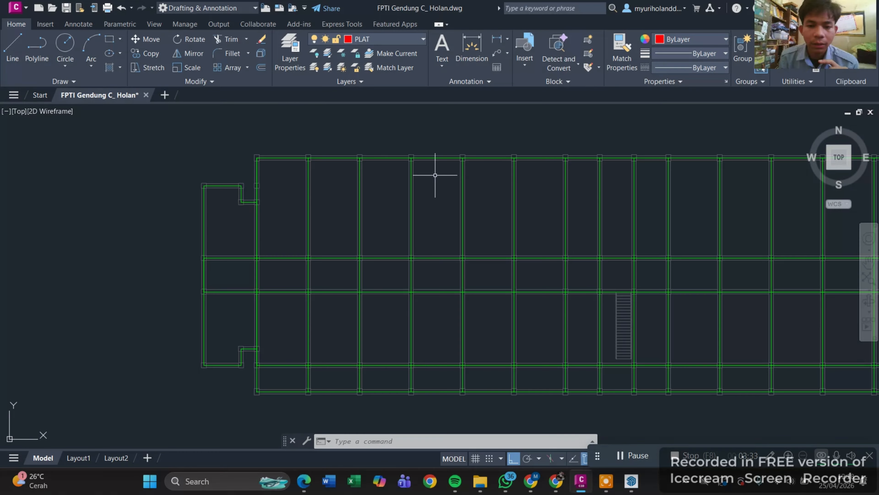
pyautogui.scroll(6, 435, 175)
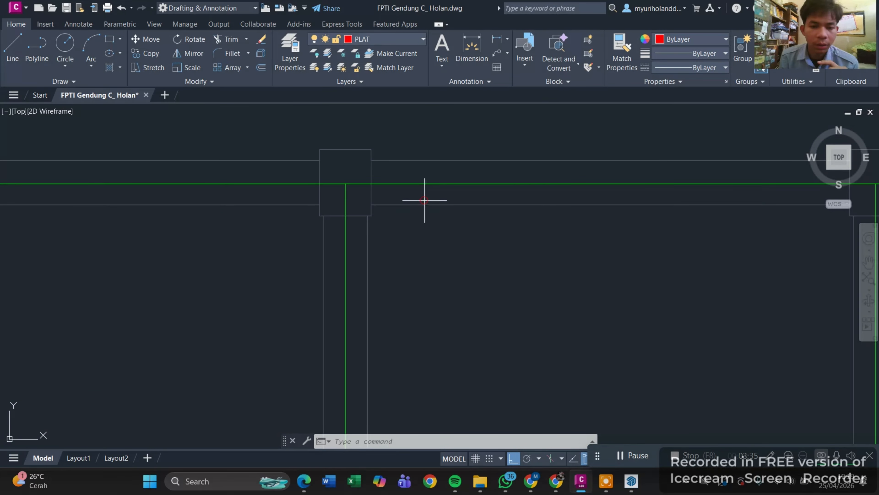
pyautogui.click(425, 201)
pyautogui.click(381, 234)
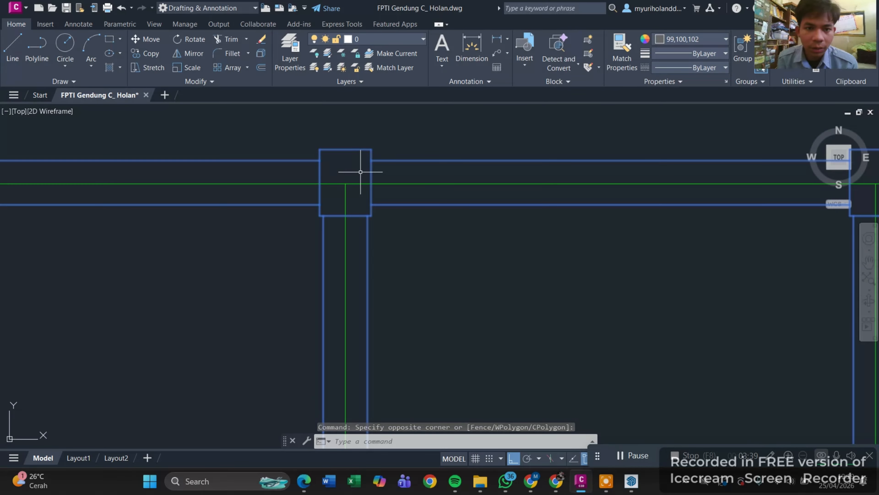
pyautogui.press('Escape')
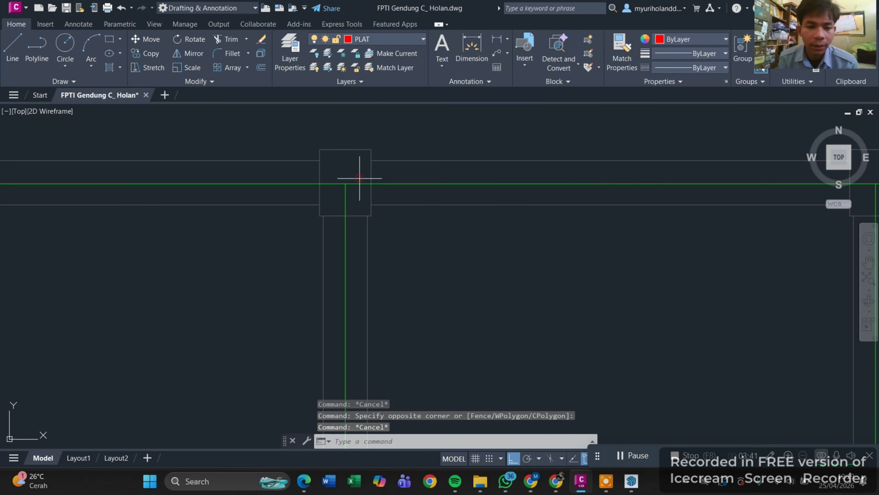
# Step: Check the layer of the green beam centre lines meeting at a column on the lowest plan's upper edge
pyautogui.click(360, 179)
pyautogui.click(335, 202)
pyautogui.scroll(-5, 356, 196)
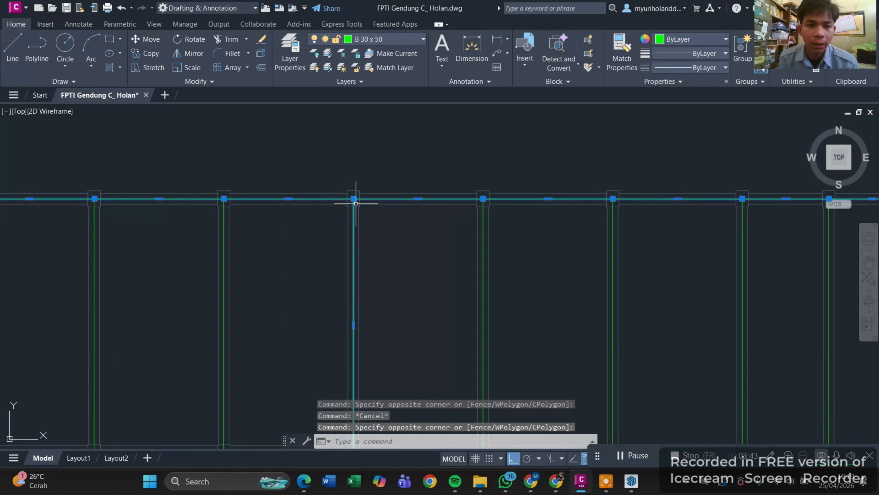
pyautogui.scroll(2, 357, 201)
pyautogui.scroll(2, 357, 204)
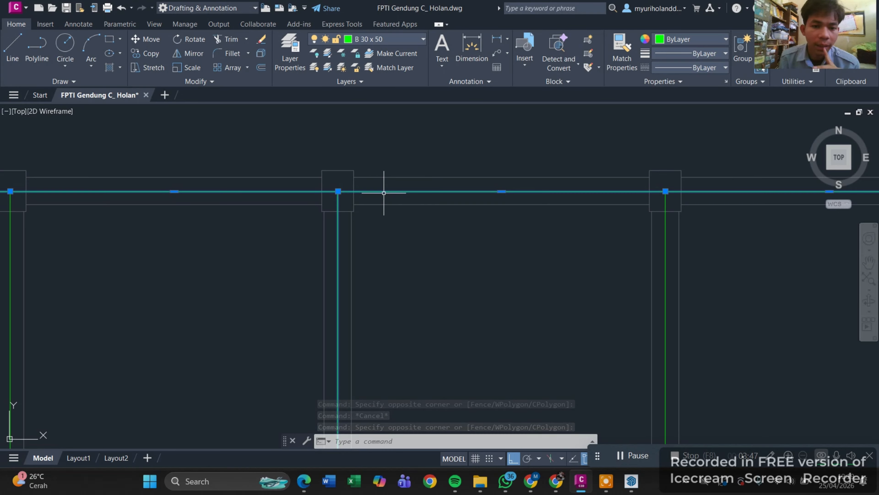
pyautogui.press('Escape')
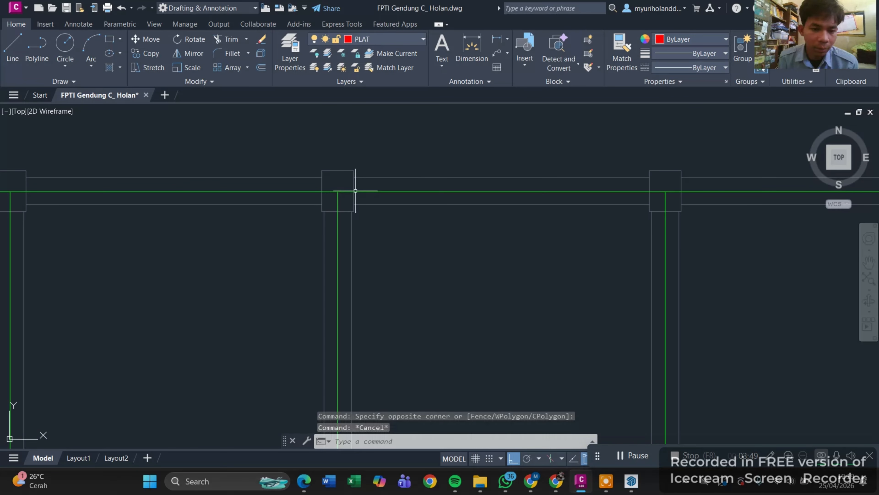
# Step: Trace the green beam centre line along the lowest plan's upper edge from one end to the other
pyautogui.click(394, 183)
pyautogui.click(387, 196)
pyautogui.scroll(-5, 433, 201)
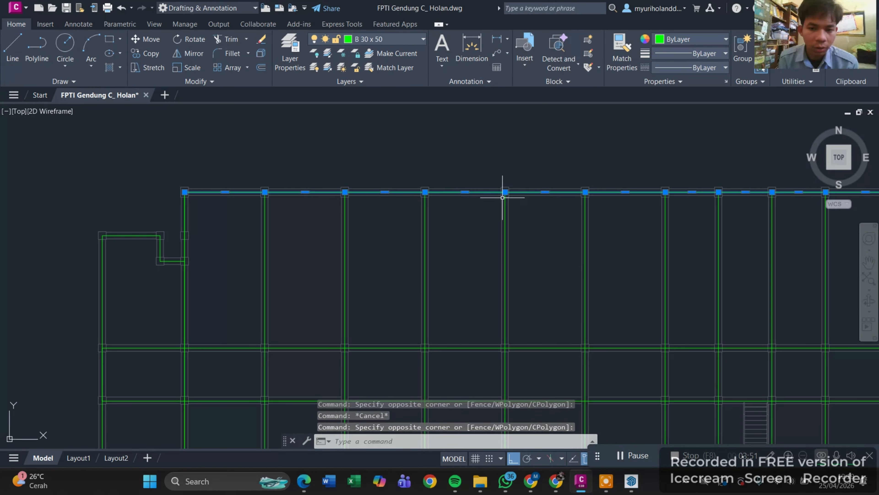
pyautogui.scroll(3, 432, 208)
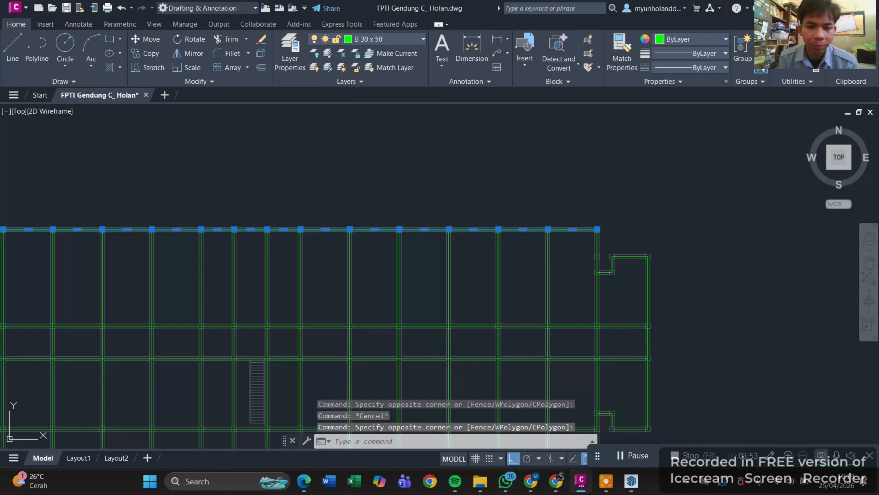
pyautogui.scroll(8, 446, 236)
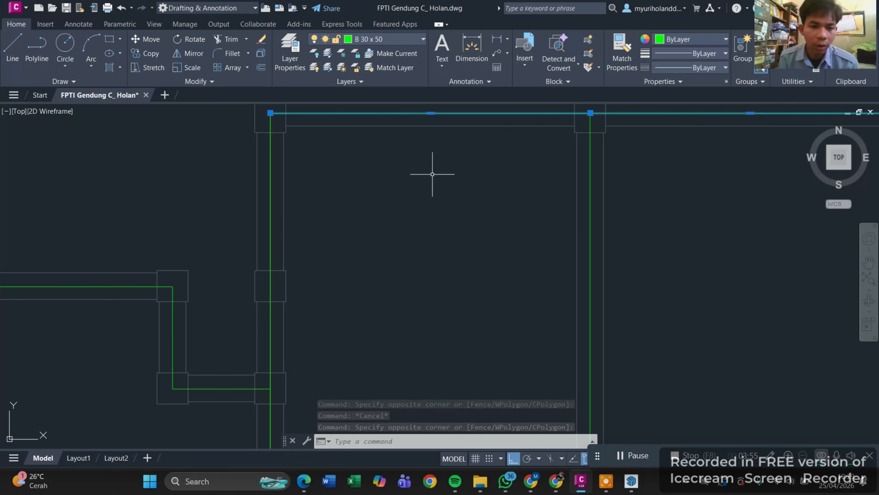
pyautogui.moveTo(433, 173); pyautogui.dragTo(347, 255, button='middle')
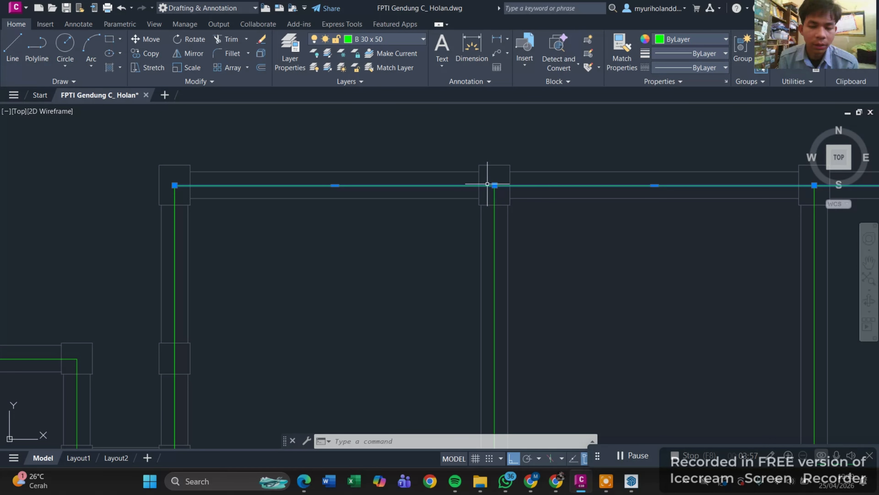
pyautogui.press('Escape')
# Step: Check the layer and extent of a yellow secondary beam line near the lower edge of the second-lowest coloured plan
pyautogui.scroll(-6, 520, 208)
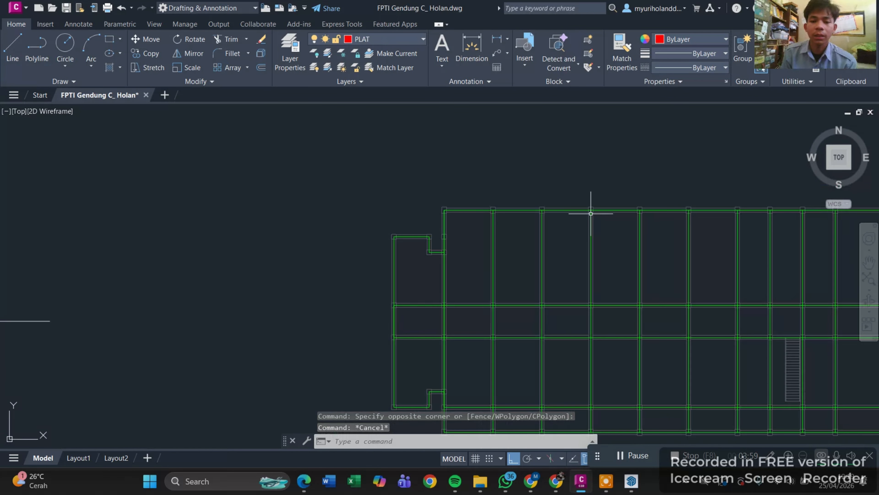
pyautogui.scroll(8, 394, 193)
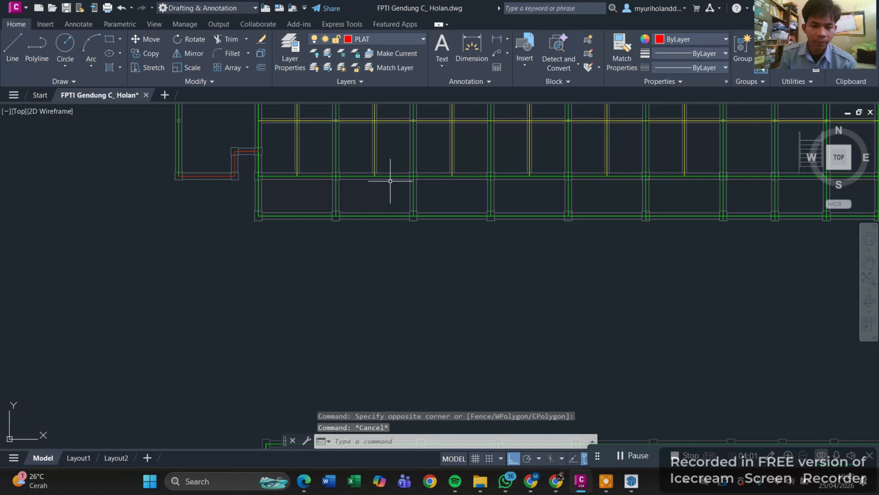
pyautogui.scroll(2, 397, 236)
pyautogui.click(376, 233)
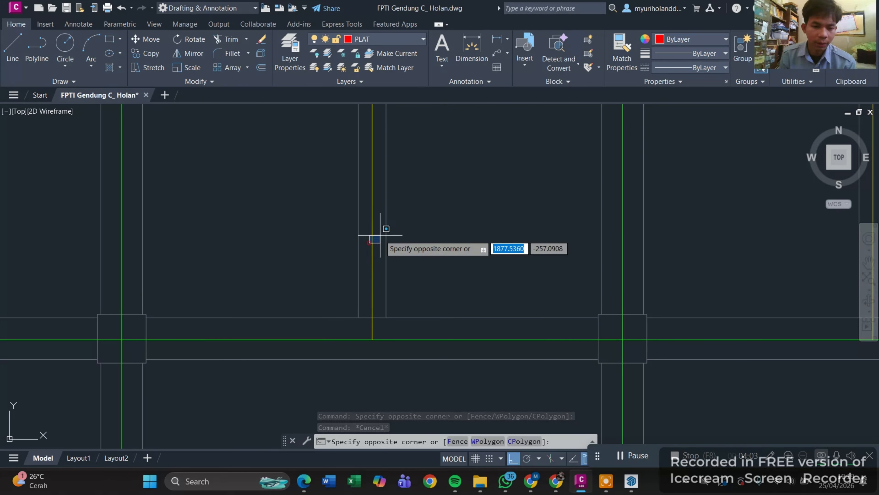
pyautogui.click(371, 230)
pyautogui.scroll(-3, 365, 235)
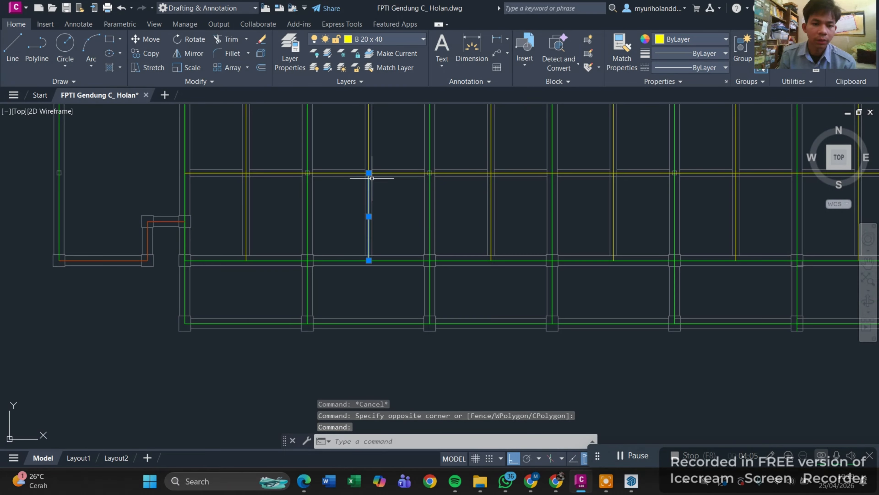
pyautogui.moveTo(372, 178); pyautogui.dragTo(372, 212, button='middle')
pyautogui.scroll(4, 365, 180)
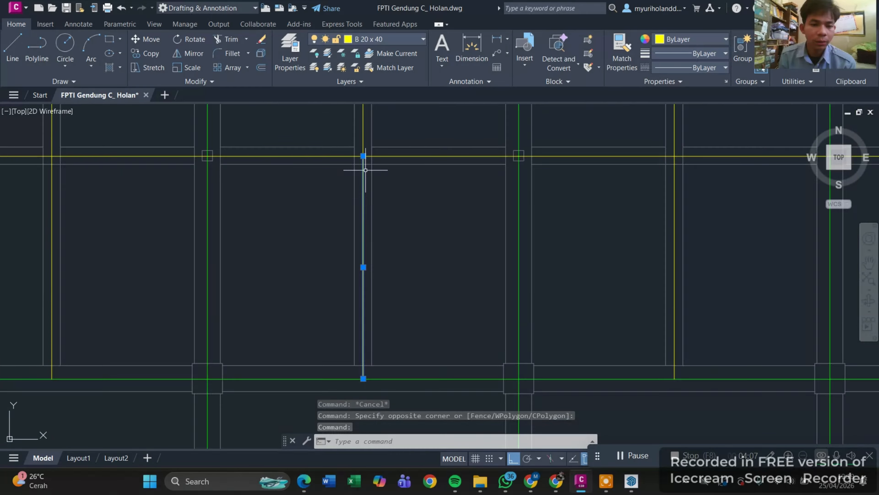
pyautogui.press('Escape')
# Step: Check the layer and extent of a green main beam line between two columns on the second-lowest coloured plan
pyautogui.scroll(8, 434, 229)
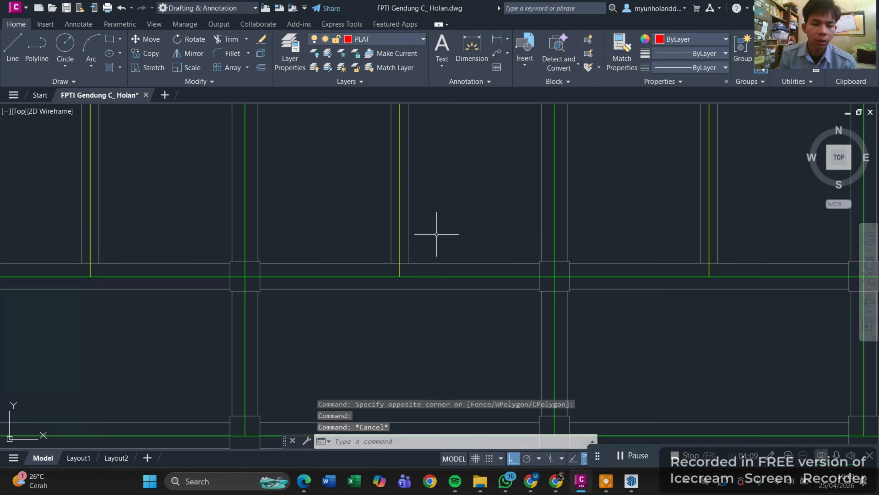
pyautogui.click(445, 198)
pyautogui.click(398, 181)
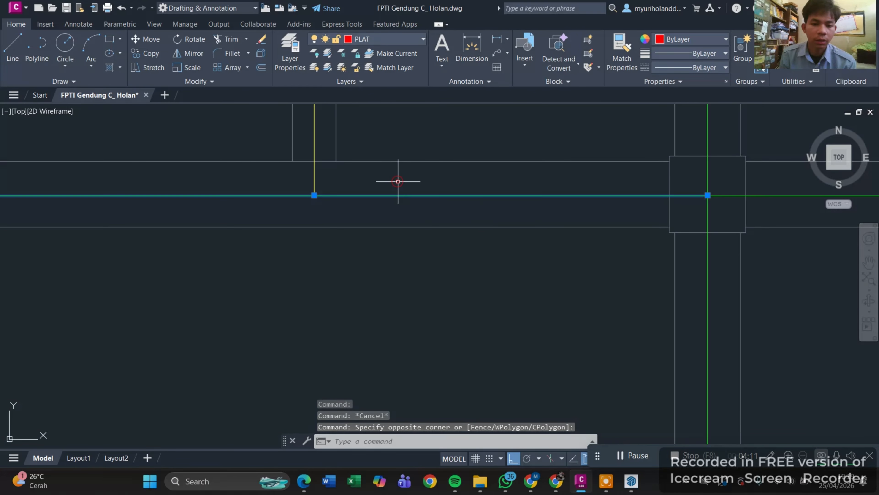
pyautogui.click(407, 175)
pyautogui.click(385, 206)
pyautogui.scroll(-4, 399, 190)
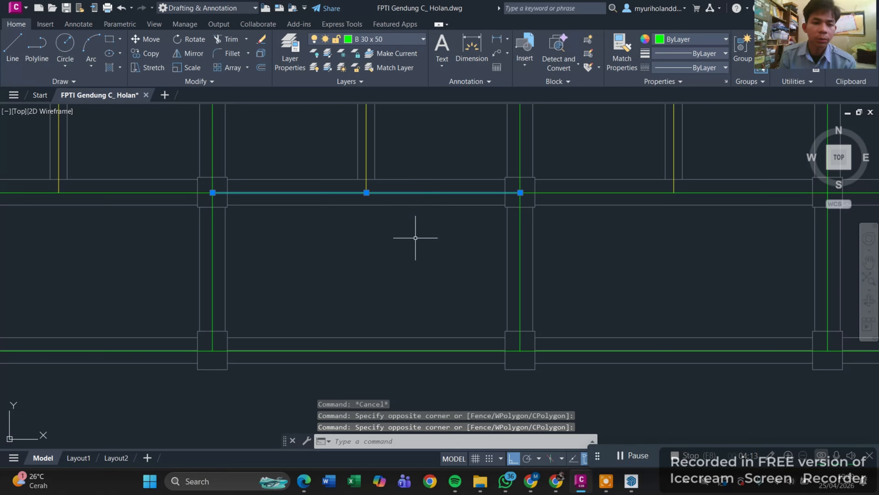
pyautogui.scroll(-4, 432, 236)
pyautogui.scroll(-9, 436, 252)
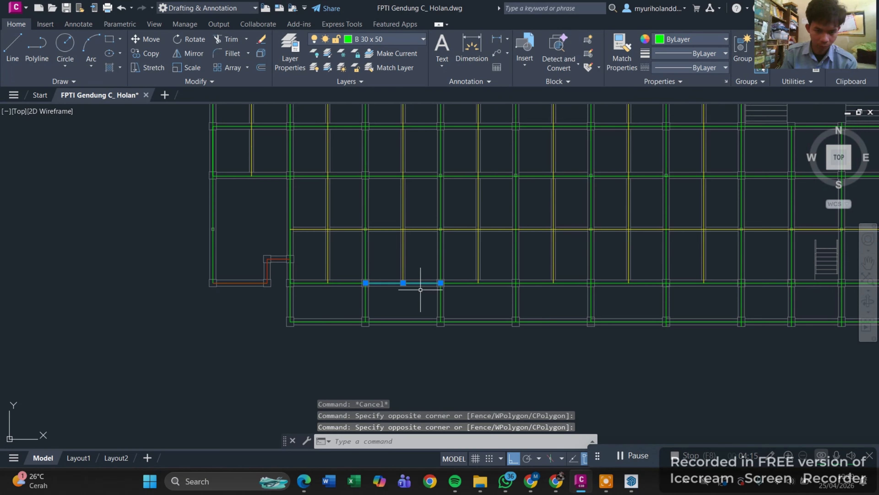
pyautogui.press('Escape')
# Step: Examine the coloured beam lines and stair openings on the upper floor plans and the column footings on the topmost plan
pyautogui.scroll(5, 502, 213)
pyautogui.moveTo(513, 212); pyautogui.dragTo(396, 249, button='middle')
pyautogui.scroll(2, 404, 239)
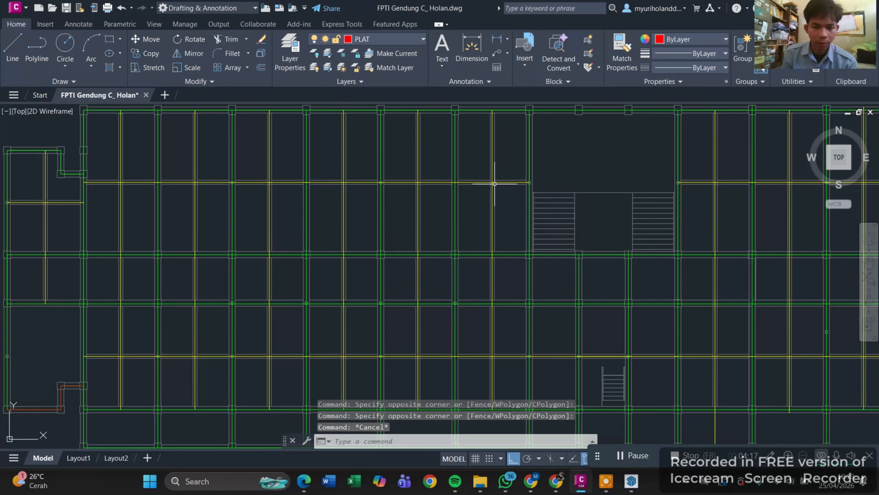
pyautogui.scroll(-6, 495, 186)
pyautogui.moveTo(490, 211); pyautogui.dragTo(461, 344, button='middle')
pyautogui.scroll(8, 450, 180)
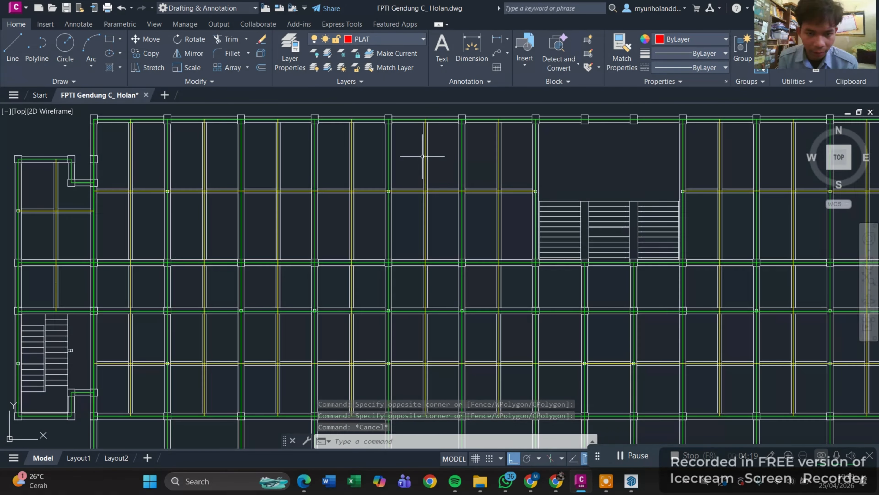
pyautogui.scroll(1, 433, 227)
pyautogui.scroll(-7, 430, 239)
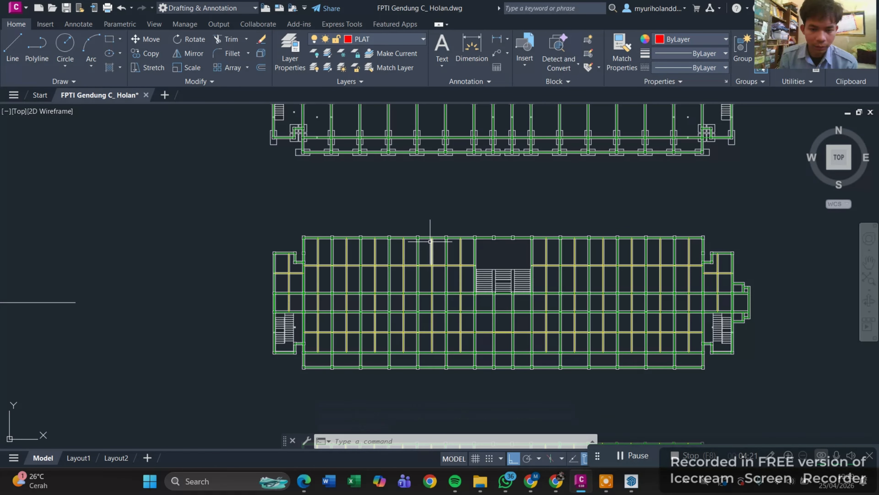
pyautogui.moveTo(487, 273); pyautogui.dragTo(463, 378, button='middle')
pyautogui.scroll(4, 463, 174)
pyautogui.moveTo(463, 187); pyautogui.dragTo(494, 314, button='middle')
pyautogui.scroll(5, 462, 168)
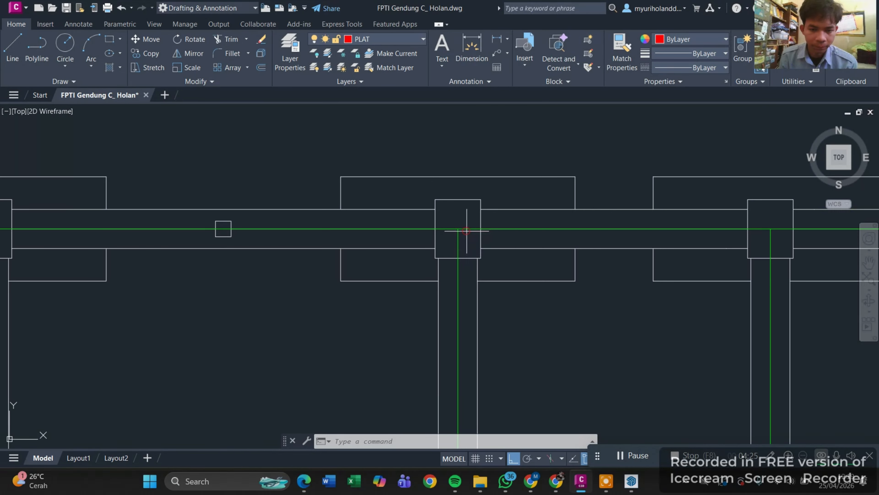
pyautogui.click(457, 232)
pyautogui.press('Escape')
pyautogui.scroll(-8, 460, 233)
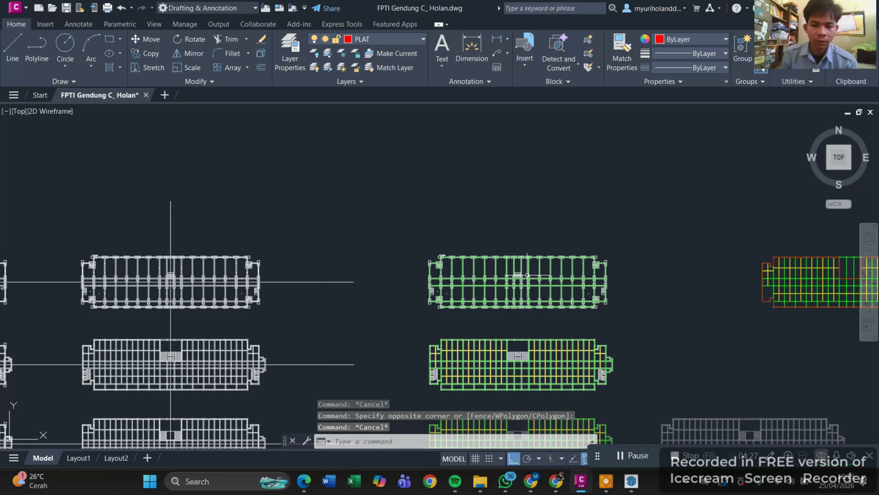
# Step: Move the grey beam and column outlines off the second-lowest coloured plan, horizontally to the right beyond the existing grey copy
pyautogui.moveTo(527, 275); pyautogui.dragTo(422, 203, button='middle')
pyautogui.moveTo(520, 308); pyautogui.dragTo(516, 181, button='middle')
pyautogui.scroll(3, 429, 248)
pyautogui.scroll(-2, 433, 219)
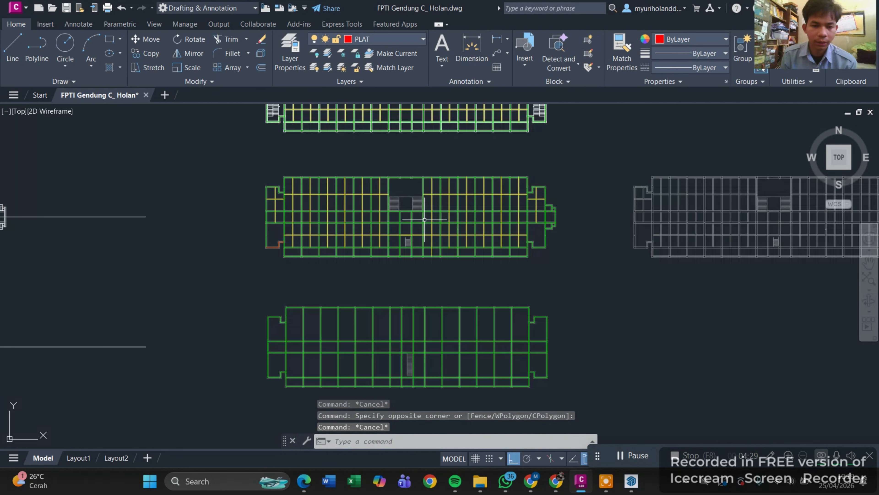
pyautogui.click(238, 140)
pyautogui.press('Escape')
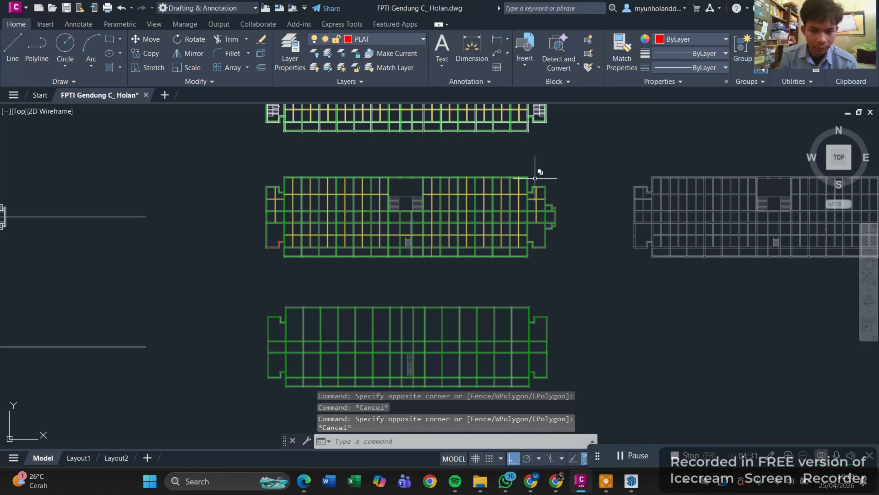
pyautogui.scroll(6, 535, 178)
pyautogui.click(474, 148)
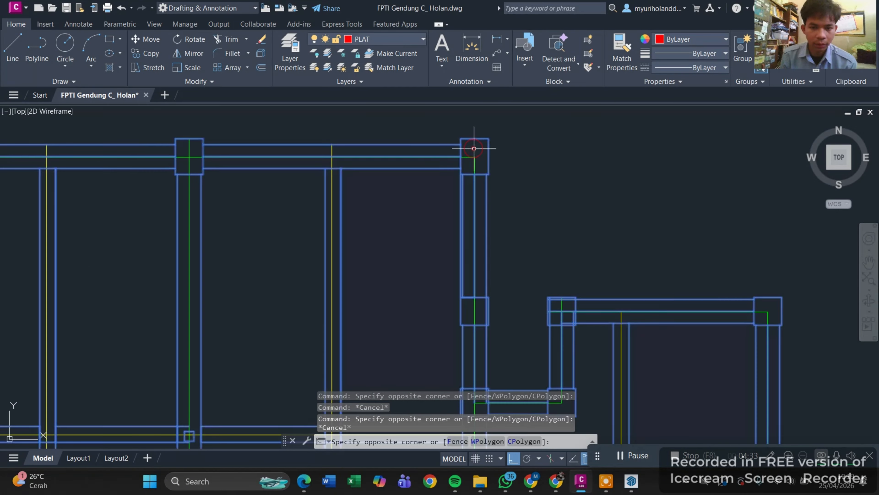
pyautogui.scroll(-6, 484, 152)
pyautogui.click(507, 156)
pyautogui.write('m')
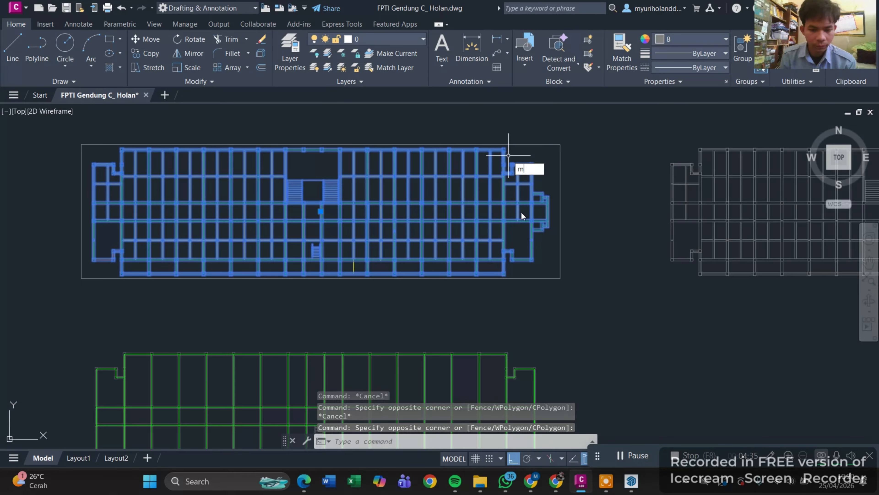
pyautogui.write('m')
pyautogui.press('space')
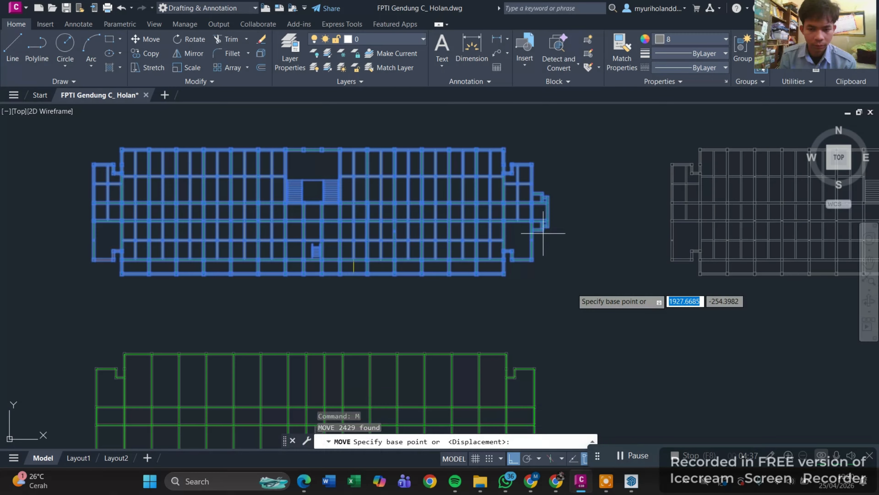
pyautogui.click(538, 273)
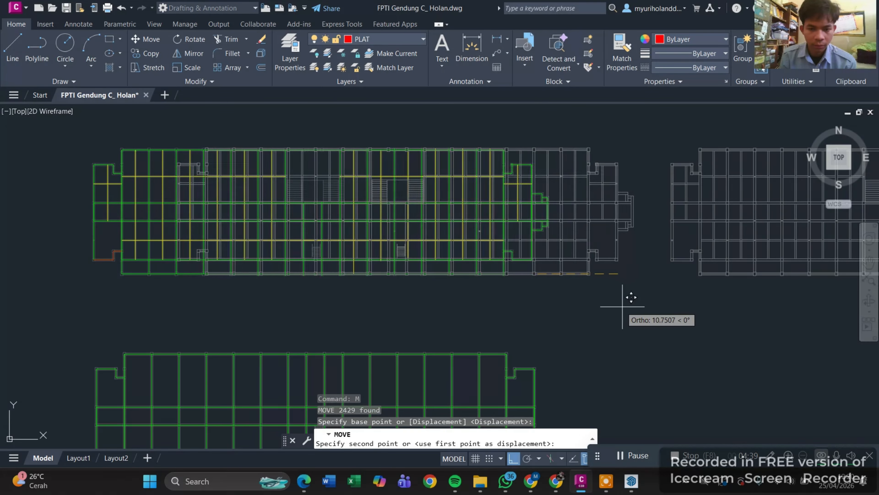
pyautogui.scroll(-5, 628, 294)
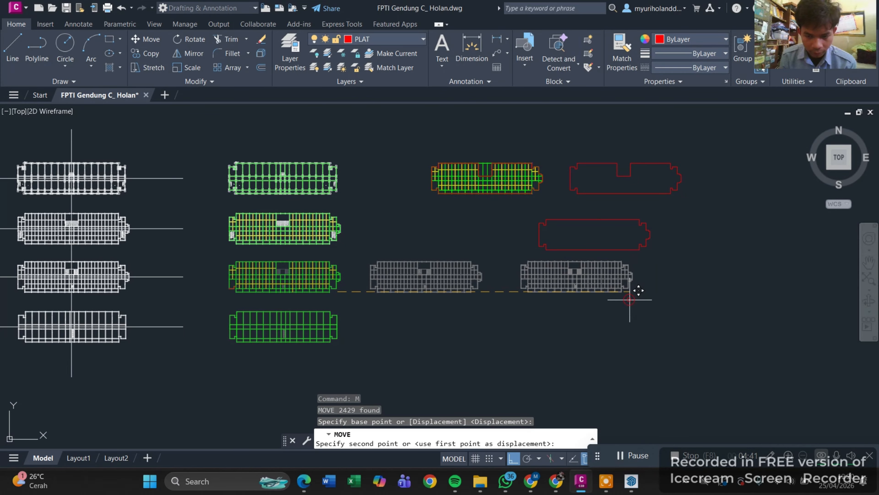
pyautogui.press('Escape')
# Step: Trim the overhanging green beam line ends at the inner corner of the upper-right wing on the second-lowest coloured plan
pyautogui.scroll(2, 314, 281)
pyautogui.scroll(6, 314, 281)
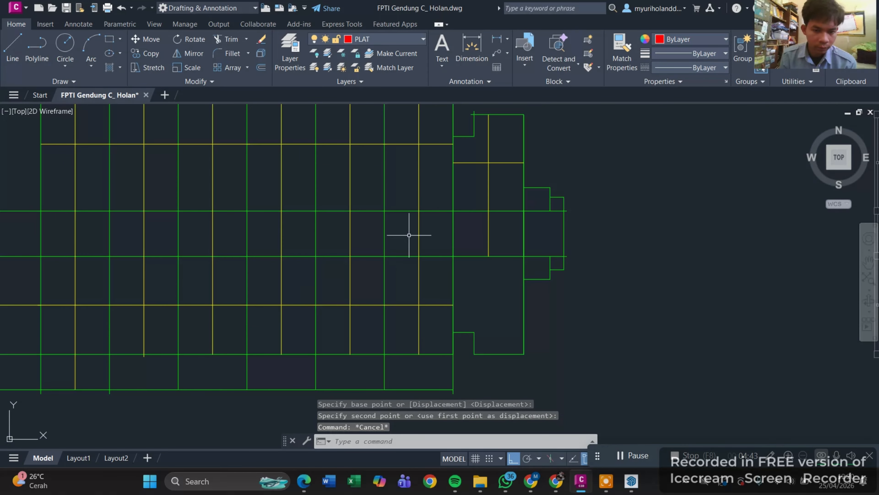
pyautogui.scroll(4, 526, 196)
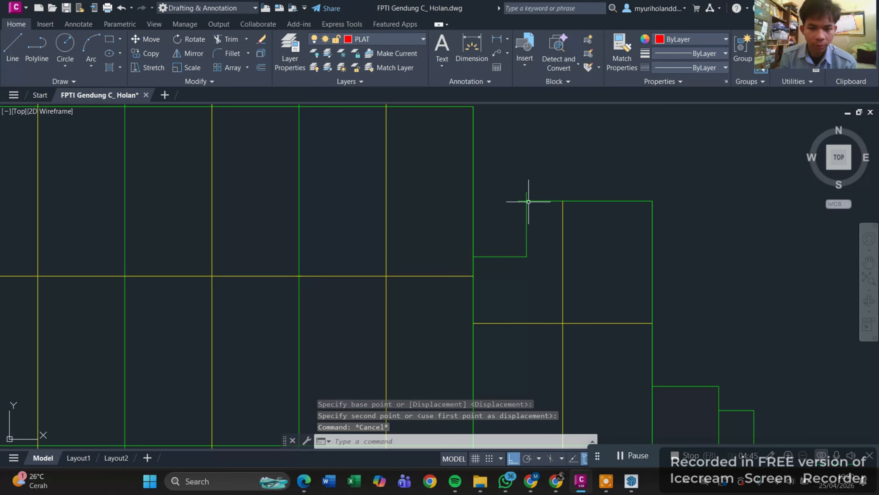
pyautogui.write('tr')
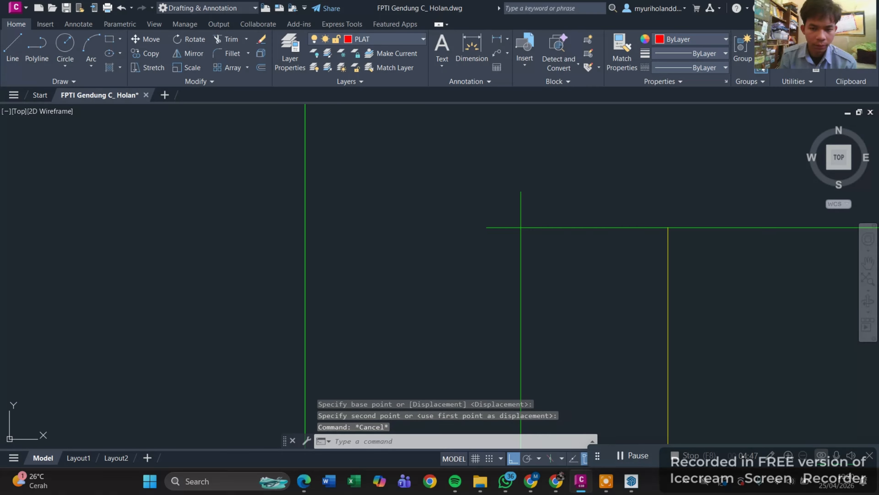
pyautogui.press('space')
pyautogui.moveTo(532, 188)
pyautogui.mouseDown()
pyautogui.moveTo(498, 209)
pyautogui.moveTo(502, 252)
pyautogui.mouseUp()
pyautogui.press('Escape')
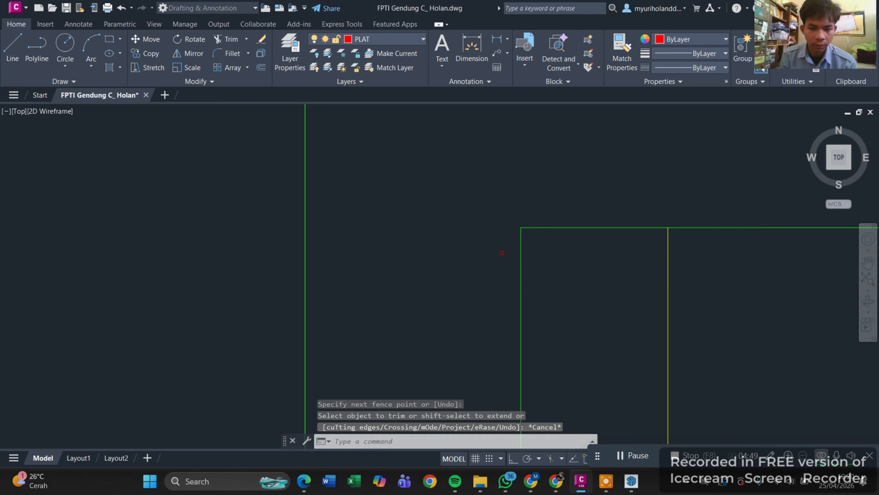
# Step: Examine the beam lines on the second-lowest coloured plan and the beam outlines and stairs on the plan above it
pyautogui.scroll(-10, 501, 252)
pyautogui.moveTo(495, 245); pyautogui.dragTo(568, 199, button='middle')
pyautogui.moveTo(239, 227); pyautogui.dragTo(588, 210, button='middle')
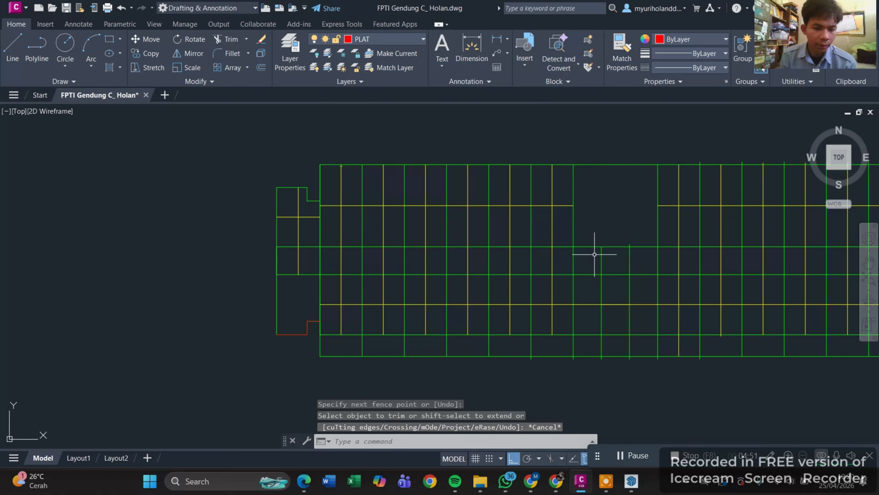
pyautogui.scroll(-5, 485, 285)
pyautogui.click(240, 151)
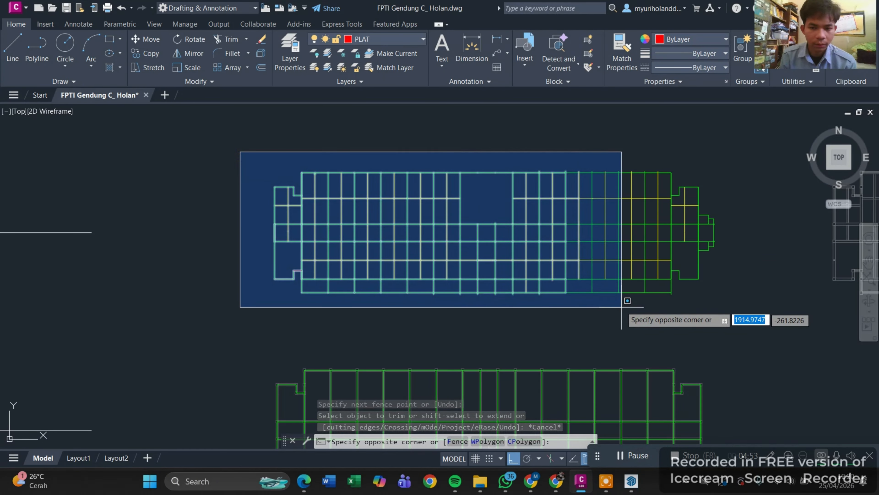
pyautogui.press('Escape')
pyautogui.moveTo(674, 246); pyautogui.dragTo(569, 258, button='middle')
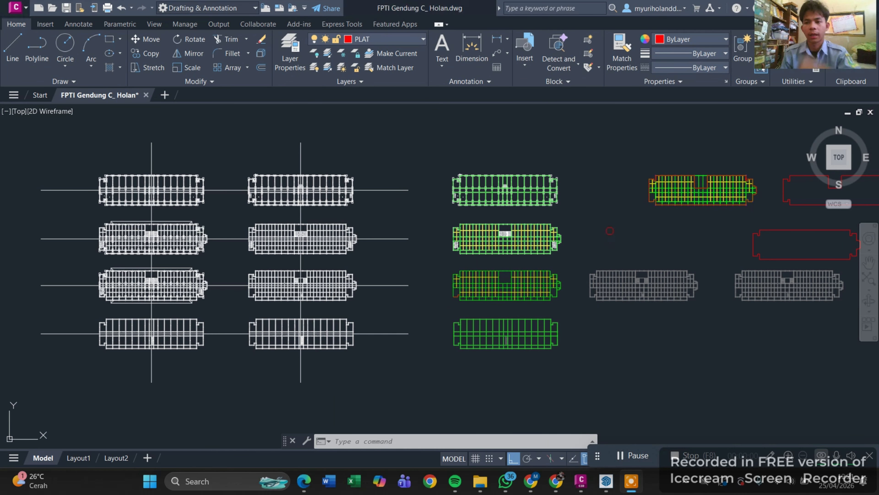
pyautogui.scroll(5, 555, 249)
pyautogui.scroll(6, 489, 254)
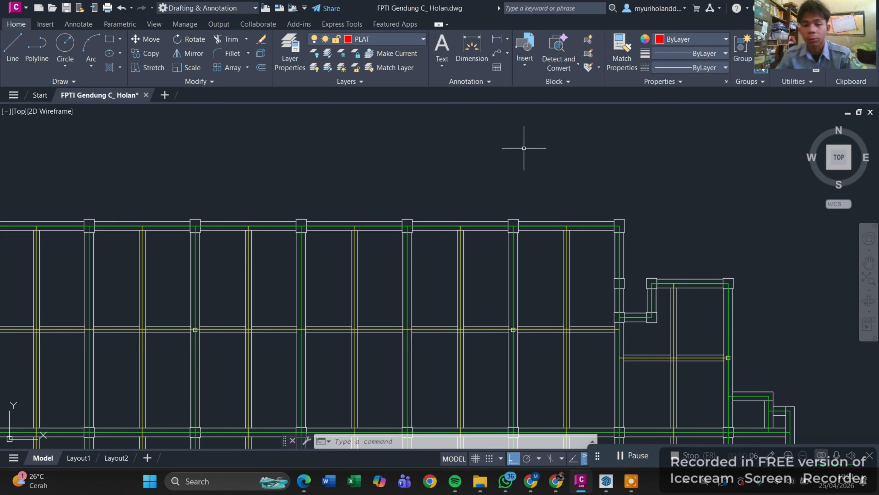
pyautogui.scroll(-4, 529, 151)
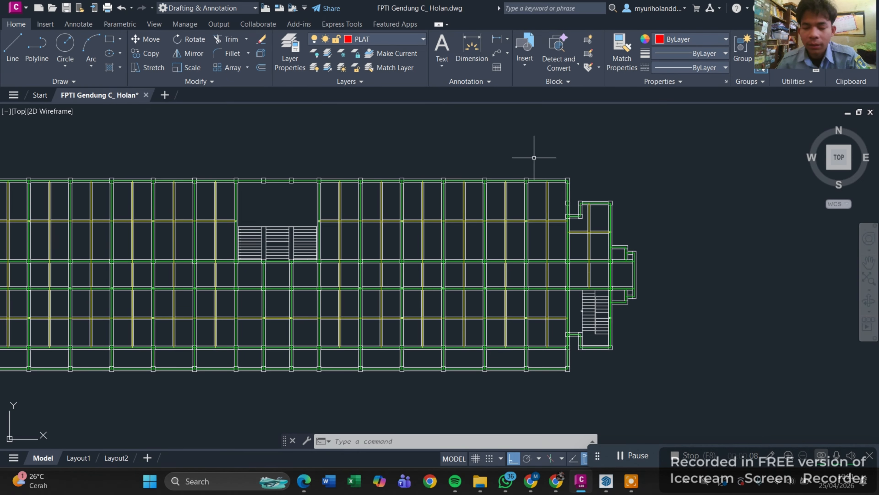
pyautogui.moveTo(590, 187); pyautogui.dragTo(480, 206, button='middle')
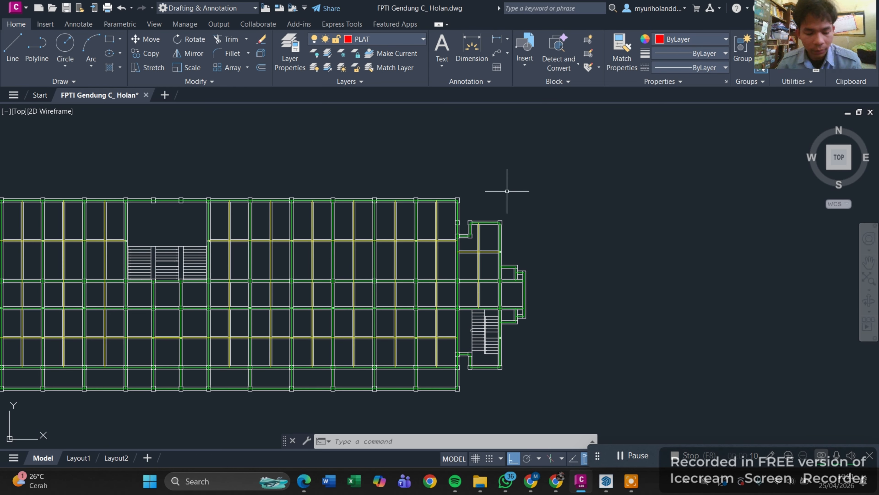
# Step: Check the length type, precision and insertion scale in the Drawing Units settings
pyautogui.write('un')
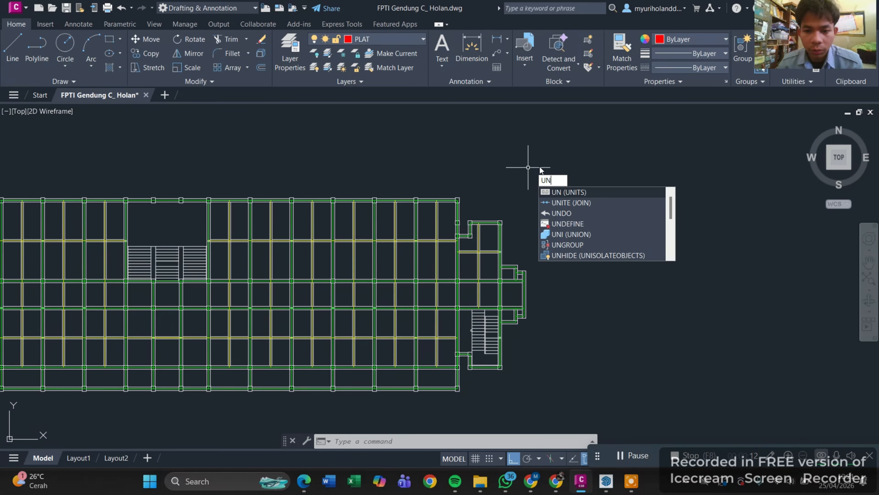
pyautogui.click(562, 189)
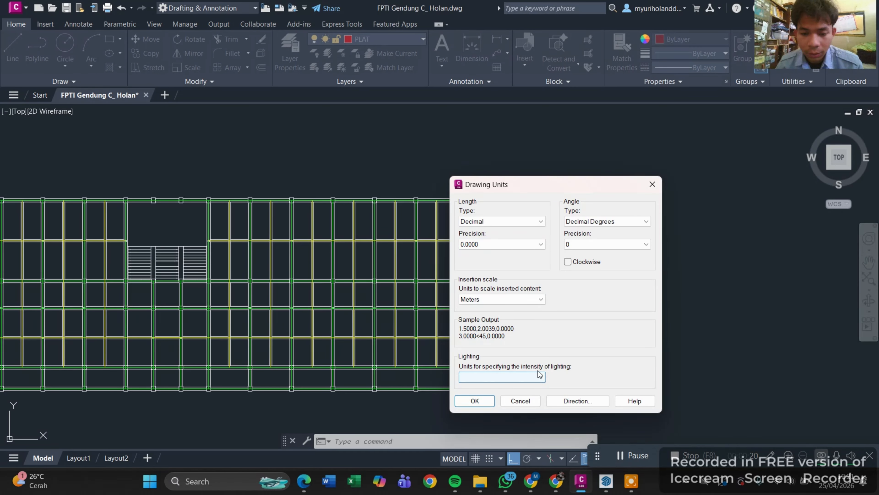
pyautogui.click(482, 400)
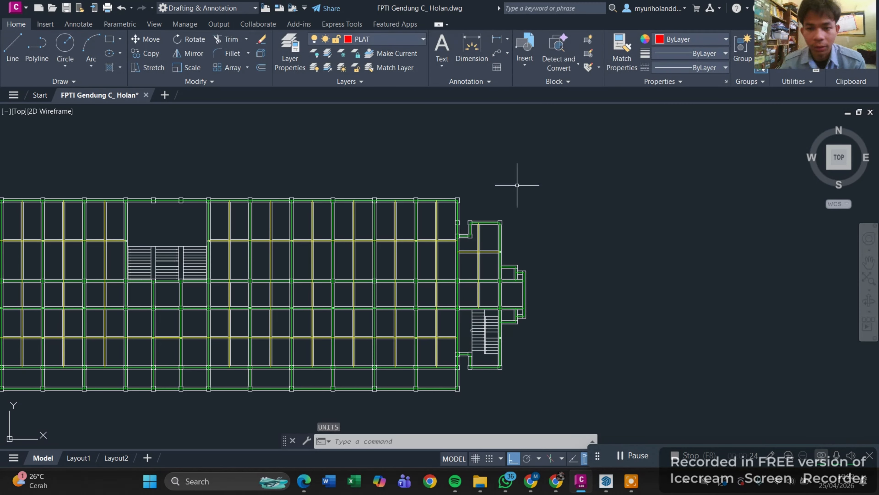
# Step: Compare the coloured plans and check the extent of the red slab outline without a stair opening
pyautogui.scroll(-5, 554, 237)
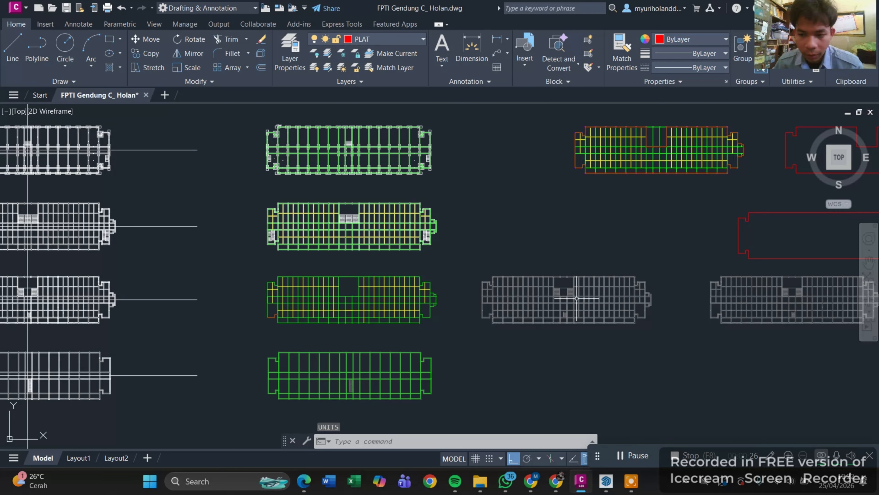
pyautogui.scroll(2, 577, 298)
pyautogui.scroll(-2, 577, 298)
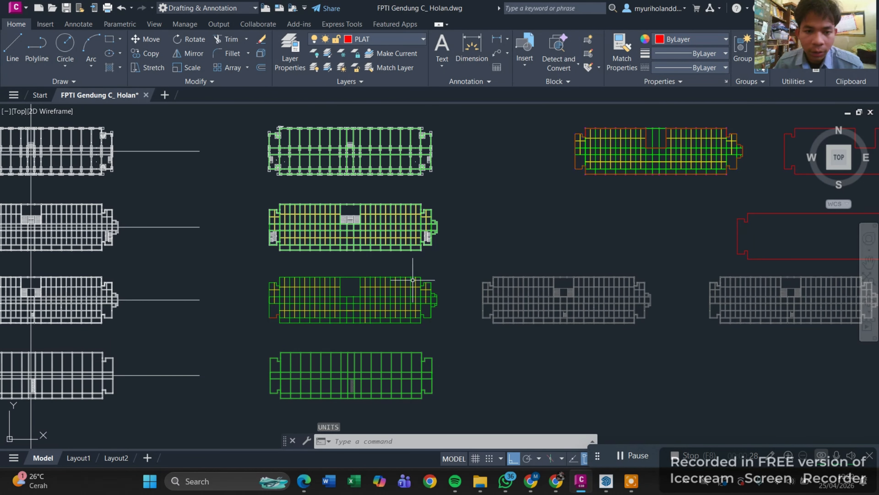
pyautogui.scroll(2, 361, 161)
pyautogui.scroll(-4, 452, 179)
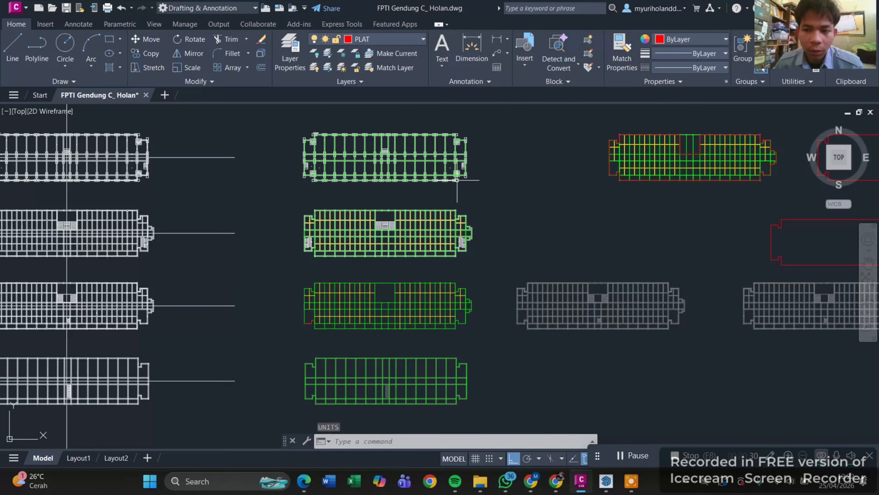
pyautogui.moveTo(607, 211); pyautogui.dragTo(270, 173, button='middle')
pyautogui.scroll(4, 363, 167)
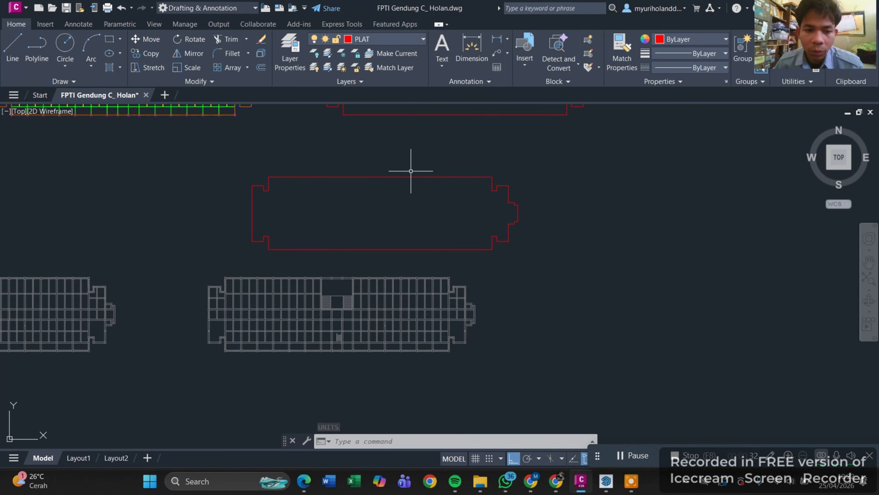
pyautogui.click(527, 165)
pyautogui.click(459, 230)
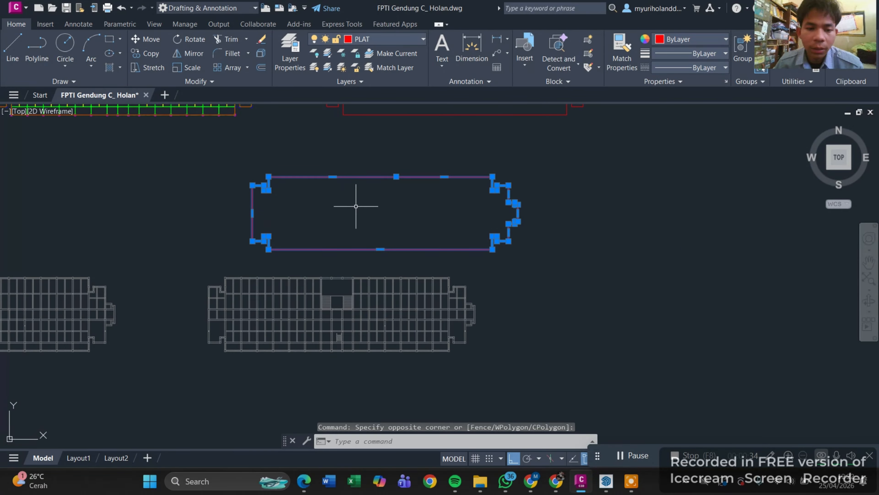
pyautogui.moveTo(388, 210); pyautogui.dragTo(457, 226, button='middle')
pyautogui.scroll(2, 463, 221)
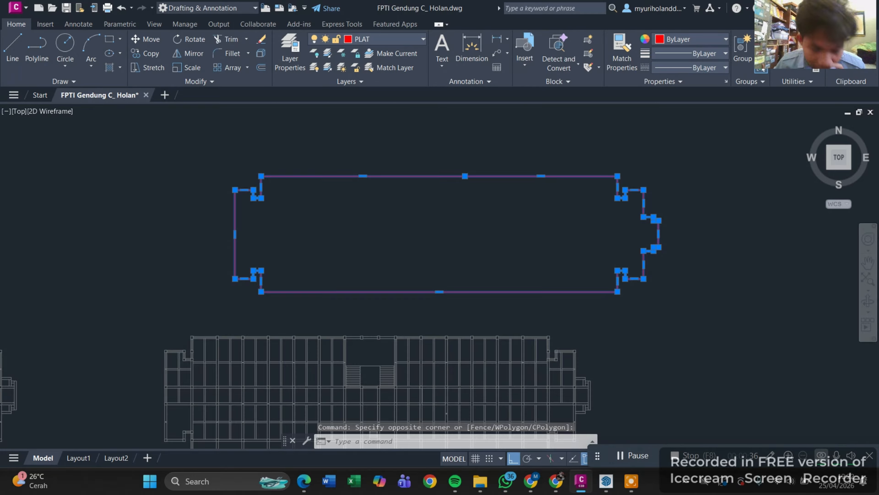
pyautogui.scroll(-2, 569, 275)
pyautogui.press('Escape')
# Step: Check the extent of the red slab outline with the stair notch beside the topmost coloured plan
pyautogui.moveTo(583, 176); pyautogui.dragTo(567, 232, button='middle')
pyautogui.click(673, 127)
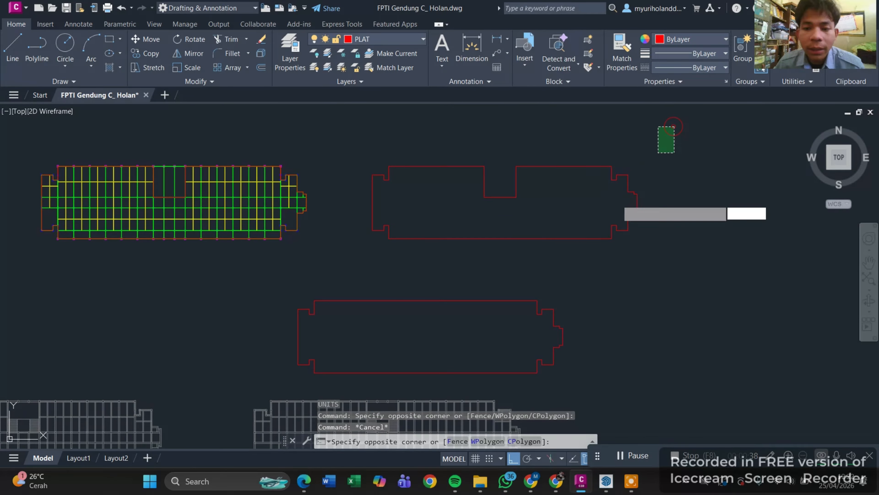
pyautogui.click(569, 232)
pyautogui.press('Escape')
pyautogui.click(628, 191)
pyautogui.click(572, 208)
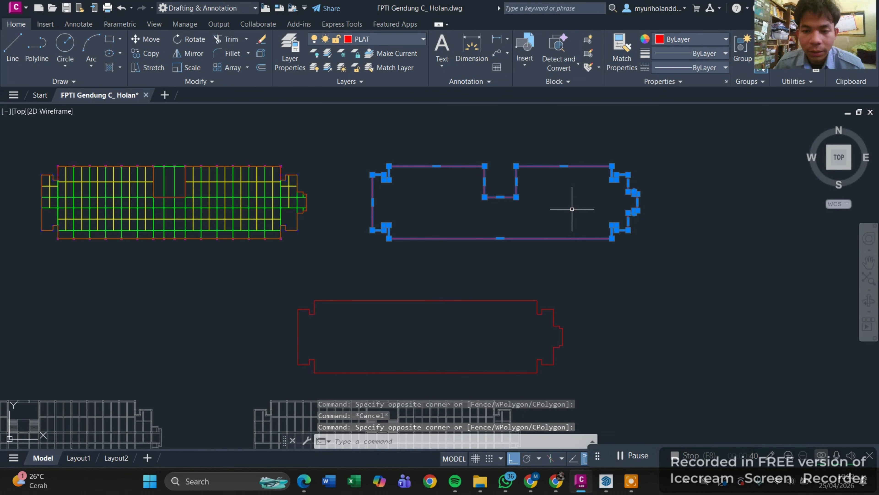
pyautogui.press('Escape')
pyautogui.scroll(-4, 451, 230)
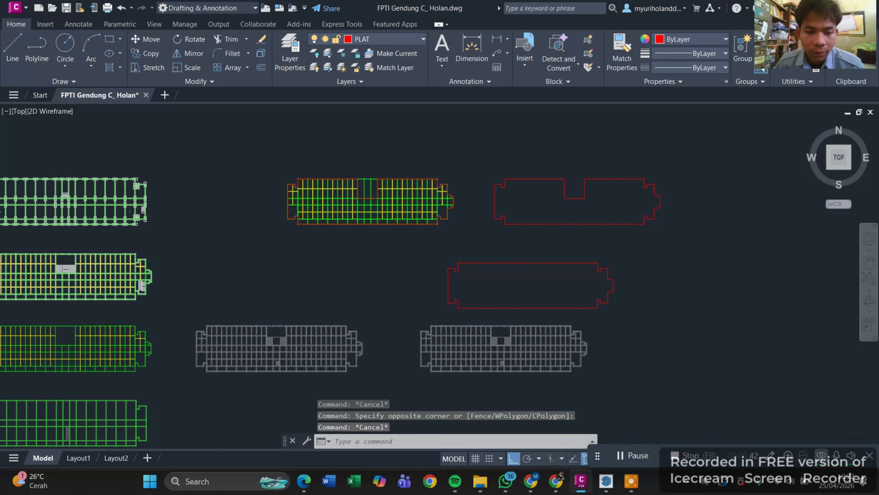
# Step: Move the grey beam and column outlines off the lowest coloured plan, horizontally to the right into the empty area below the grey copies
pyautogui.moveTo(385, 282); pyautogui.dragTo(416, 209, button='middle')
pyautogui.scroll(4, 412, 213)
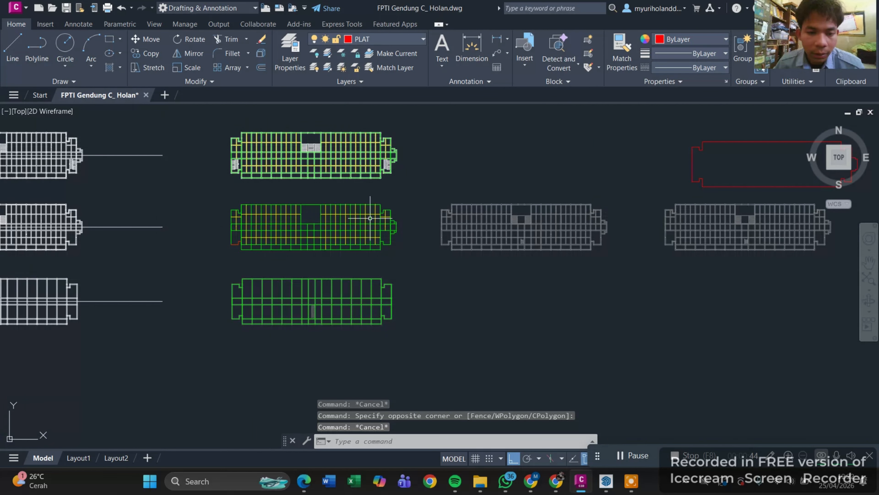
pyautogui.moveTo(402, 302); pyautogui.dragTo(426, 157, button='middle')
pyautogui.scroll(5, 426, 177)
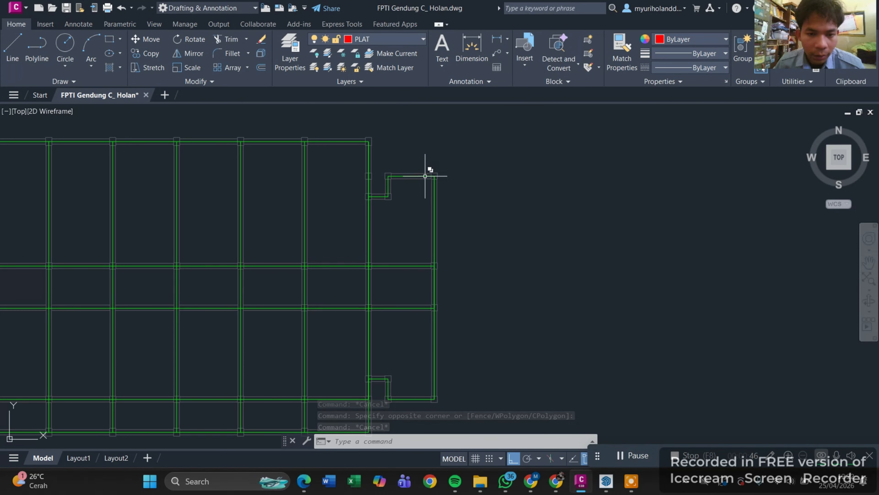
pyautogui.click(416, 173)
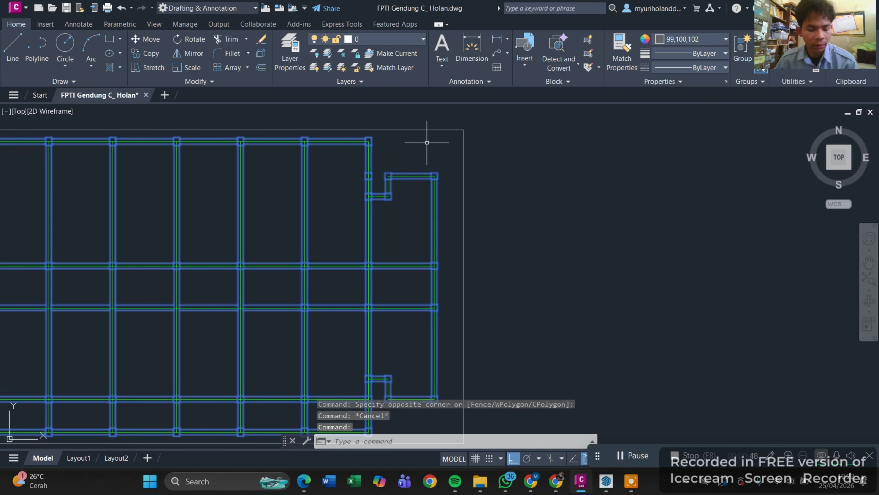
pyautogui.write('c')
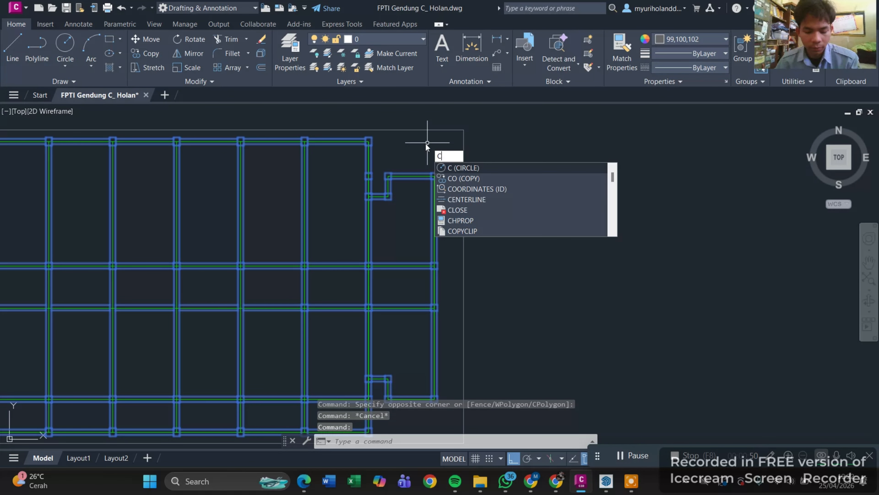
pyautogui.press('BackSpace')
pyautogui.write('m')
pyautogui.press('Return')
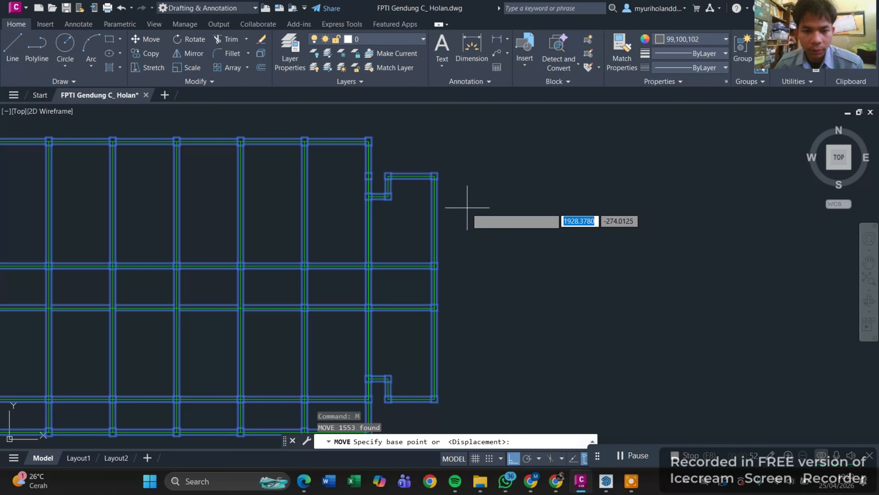
pyautogui.click(466, 194)
pyautogui.scroll(-4, 507, 202)
pyautogui.moveTo(605, 209); pyautogui.dragTo(280, 216, button='middle')
pyautogui.click(511, 209)
pyautogui.scroll(-2, 511, 209)
pyautogui.moveTo(505, 211); pyautogui.dragTo(616, 195, button='middle')
pyautogui.press('Escape')
# Step: Copy the lowest plan's green beam centre lines onto the red slab outline without a stair opening, matching their lower-right main corners
pyautogui.moveTo(320, 173); pyautogui.dragTo(456, 223, button='middle')
pyautogui.click(454, 218)
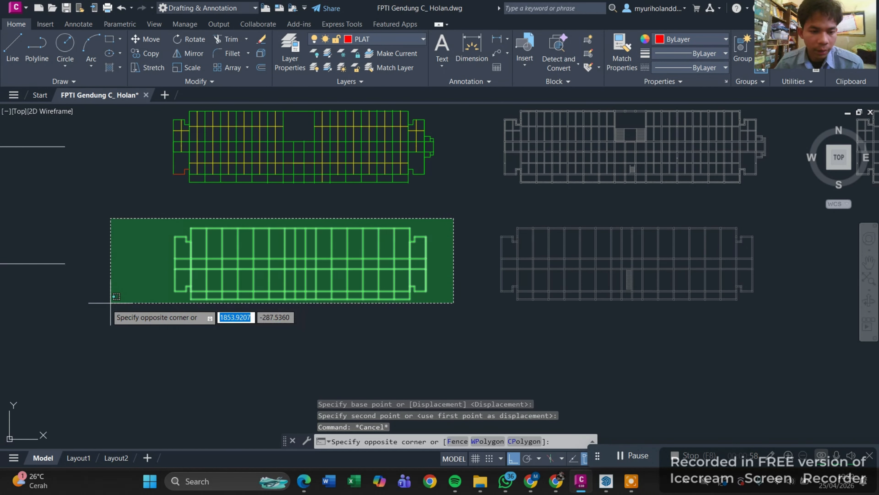
pyautogui.click(127, 305)
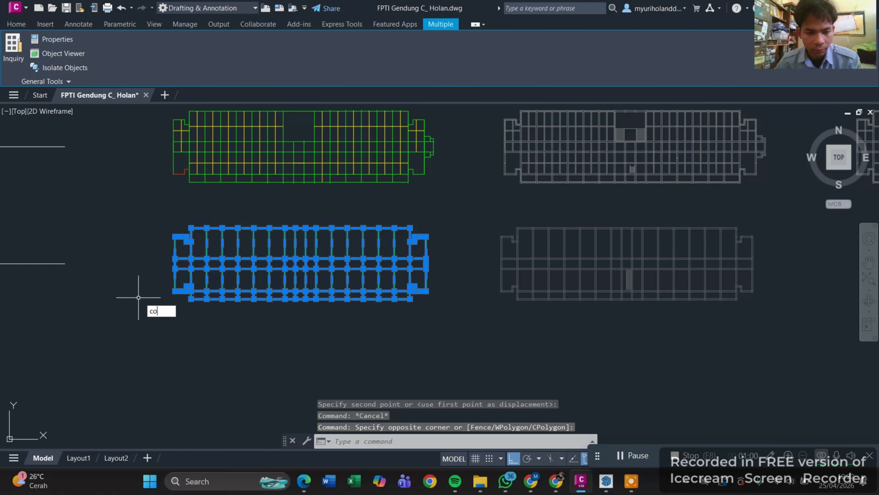
pyautogui.press('Return')
pyautogui.scroll(5, 354, 301)
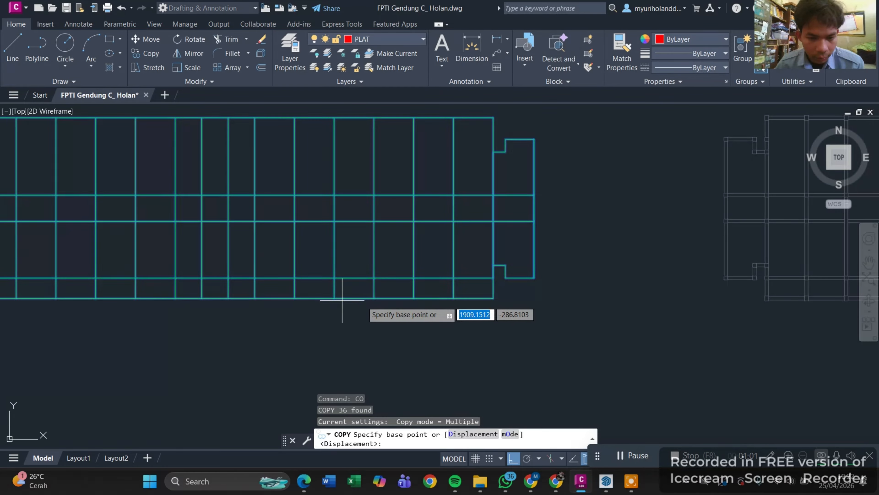
pyautogui.click(494, 297)
pyautogui.scroll(-5, 324, 320)
pyautogui.moveTo(562, 200); pyautogui.dragTo(548, 212, button='middle')
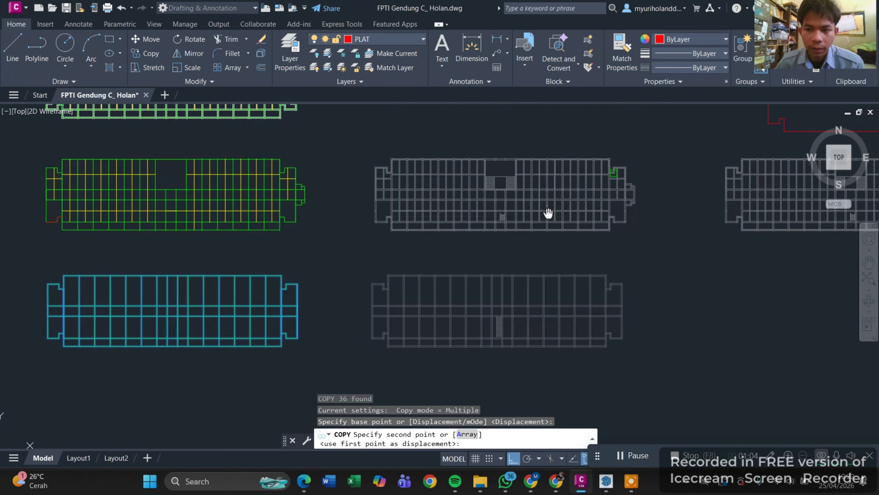
pyautogui.scroll(8, 623, 159)
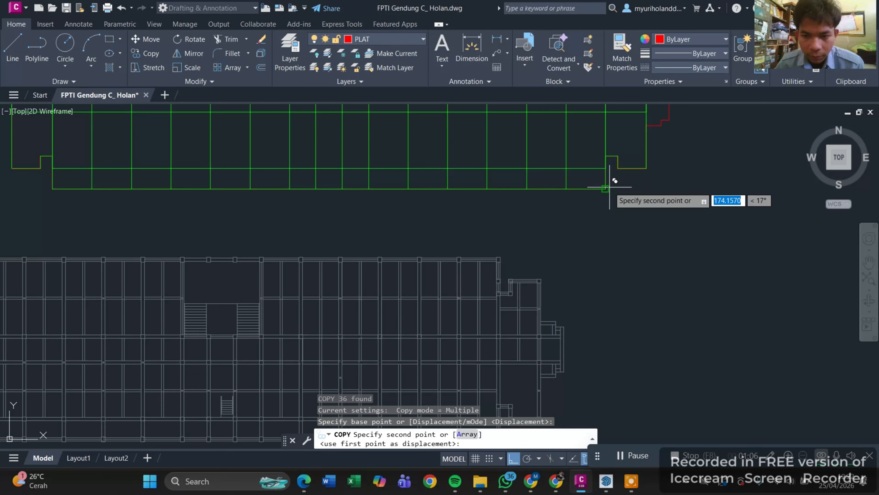
pyautogui.click(605, 189)
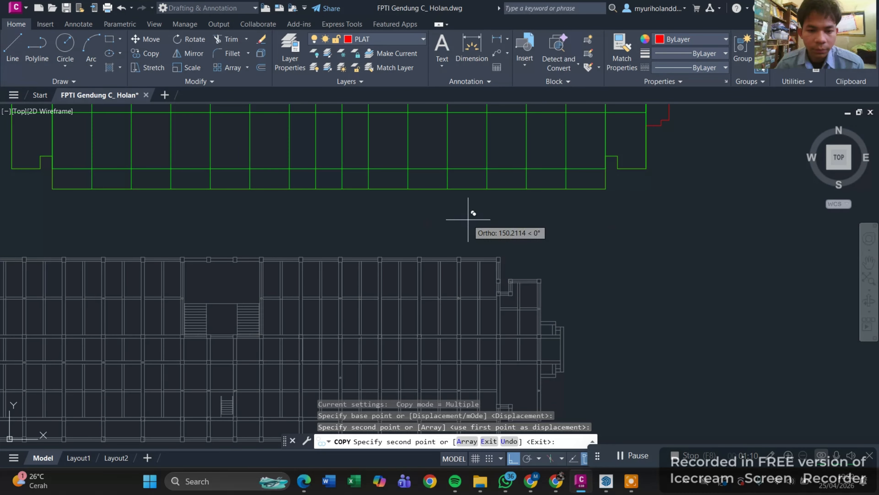
pyautogui.moveTo(468, 219); pyautogui.dragTo(412, 325, button='middle')
pyautogui.press('Escape')
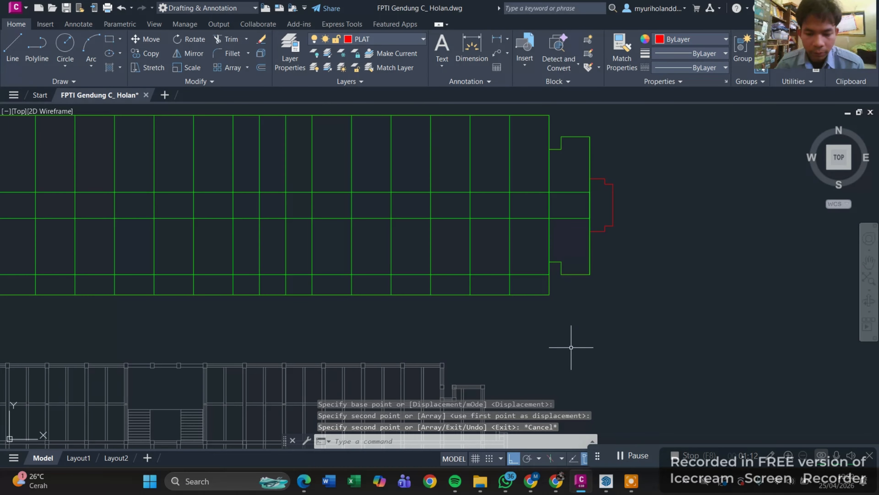
pyautogui.click(620, 455)
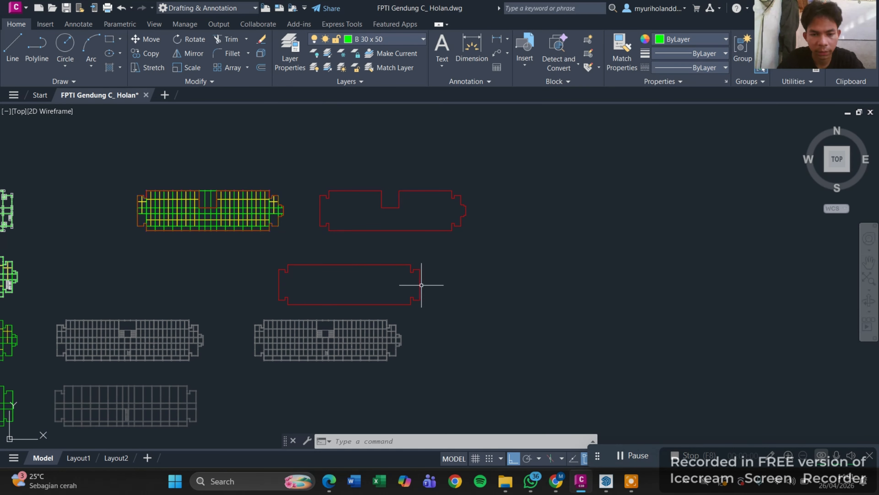
# Step: Copy the lowest plan's green beam centre lines onto the red slab outline without a stair opening, matching the upper outer corners of their right-hand wings
pyautogui.moveTo(421, 285); pyautogui.dragTo(524, 254, button='middle')
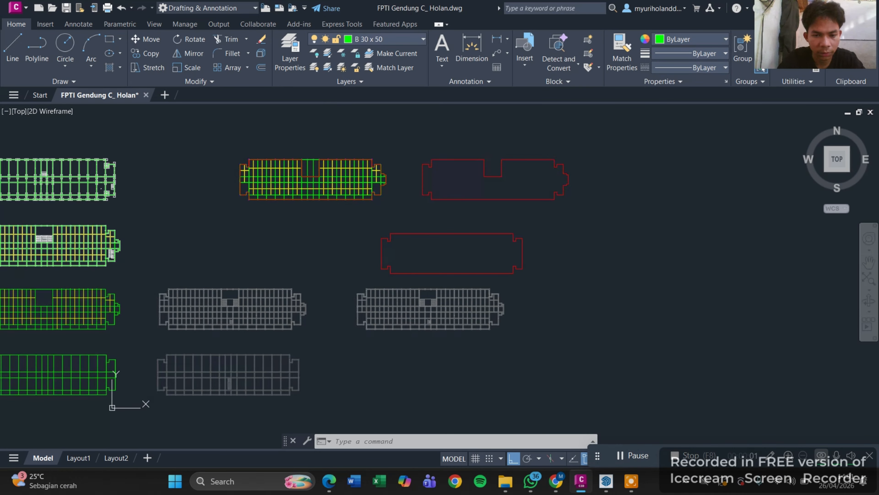
pyautogui.scroll(2, 469, 270)
pyautogui.scroll(-2, 360, 336)
pyautogui.moveTo(252, 373); pyautogui.dragTo(483, 212, button='middle')
pyautogui.scroll(3, 339, 211)
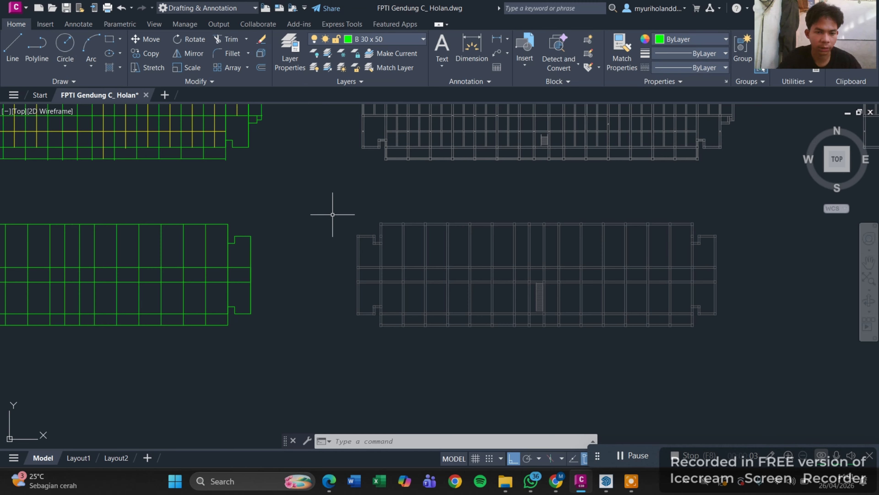
pyautogui.click(330, 215)
pyautogui.scroll(-3, 231, 267)
pyautogui.moveTo(231, 267); pyautogui.dragTo(490, 230, button='middle')
pyautogui.moveTo(374, 260); pyautogui.dragTo(349, 261)
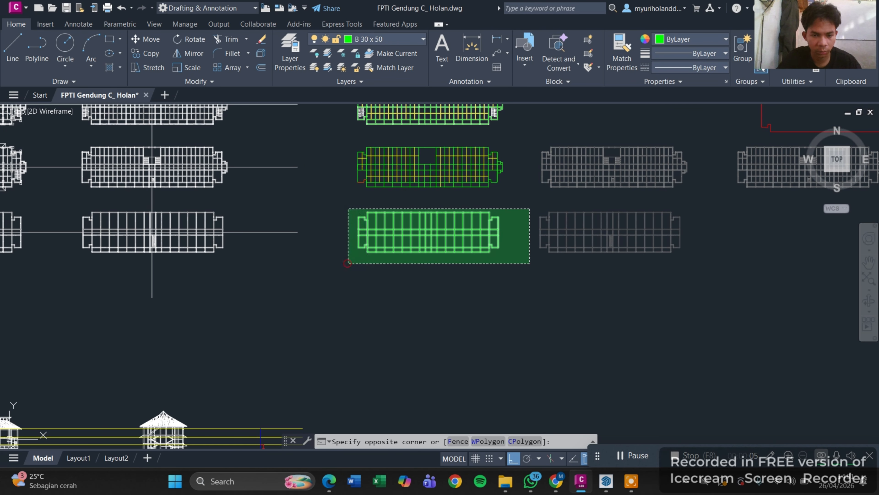
pyautogui.click(348, 263)
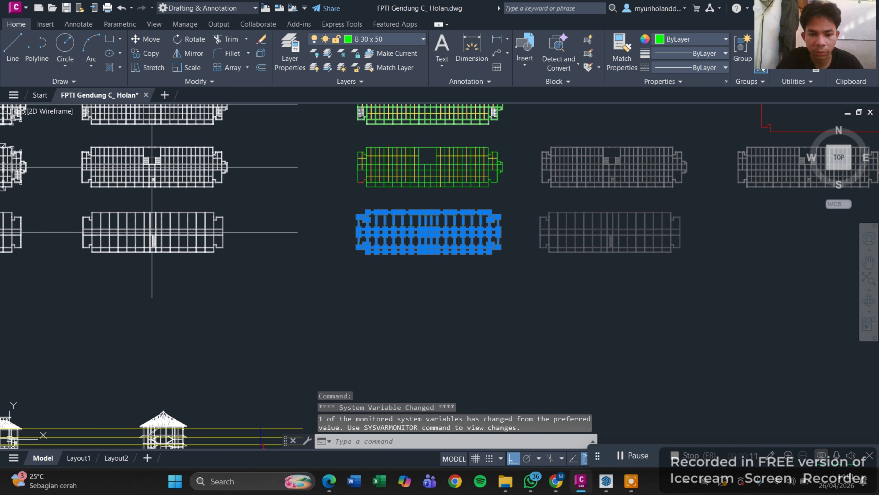
pyautogui.write('co')
pyautogui.press('Return')
pyautogui.scroll(3, 504, 236)
pyautogui.scroll(2, 505, 236)
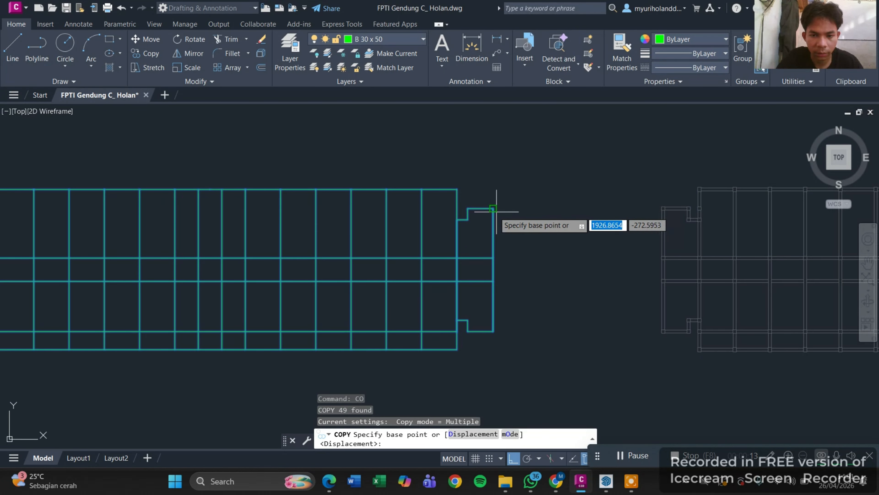
pyautogui.click(493, 208)
pyautogui.scroll(-5, 493, 208)
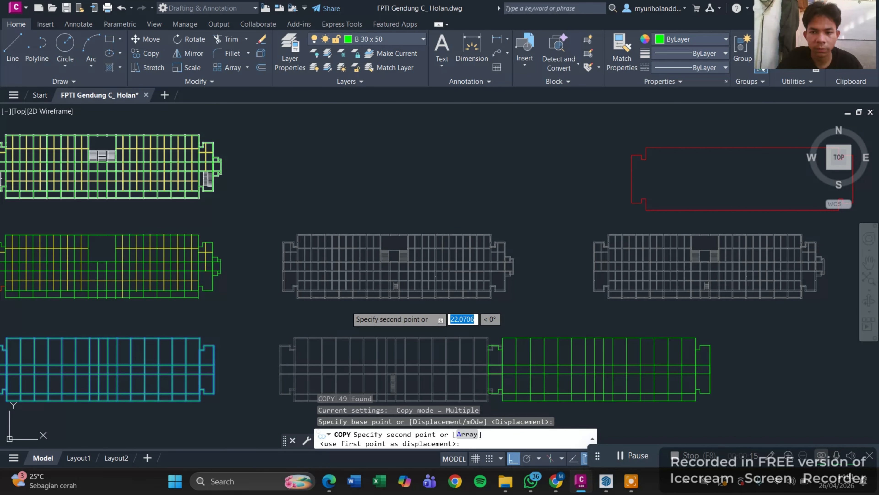
pyautogui.scroll(4, 593, 212)
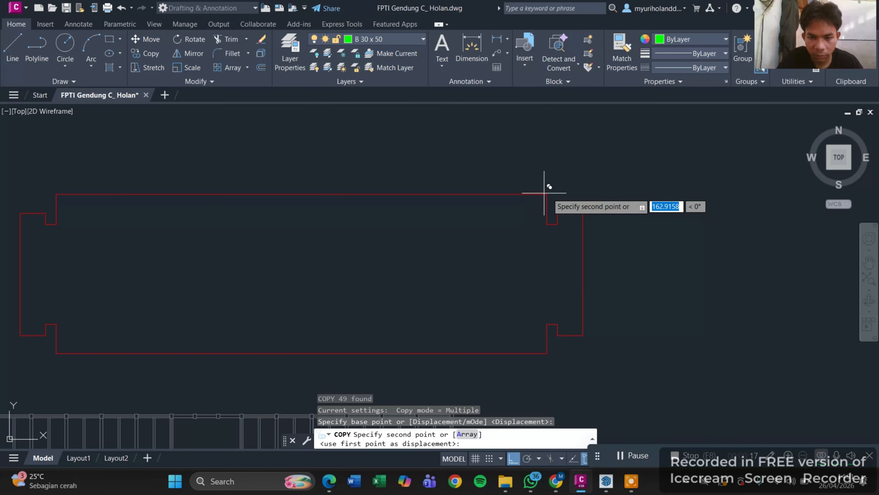
pyautogui.click(584, 211)
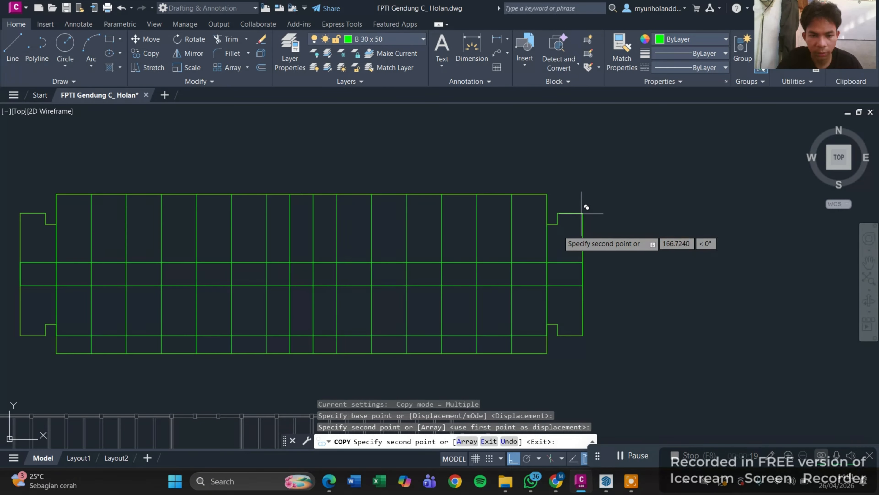
pyautogui.press('Escape')
# Step: Copy the third plan's green and yellow beam centre lines onto the red slab outline with the stair notch, matching the upper corners of their right-end projections
pyautogui.scroll(-5, 584, 210)
pyautogui.scroll(3, 450, 249)
pyautogui.scroll(-4, 447, 246)
pyautogui.scroll(4, 394, 243)
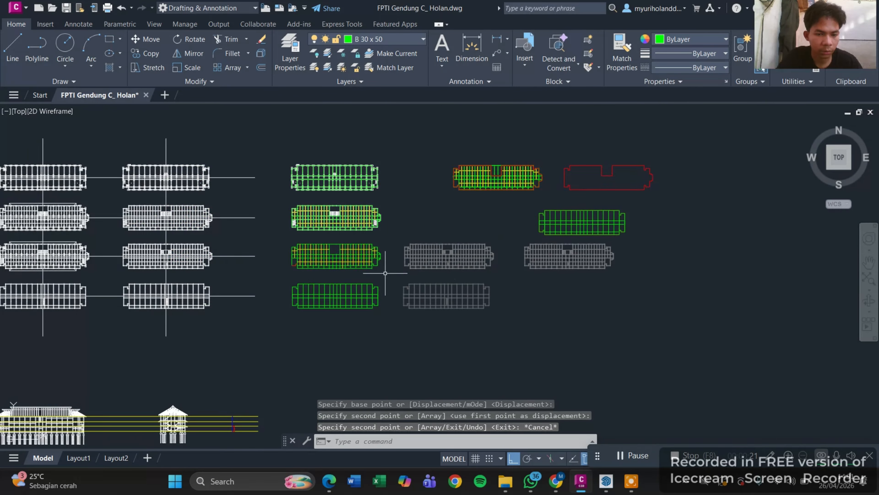
pyautogui.click(152, 210)
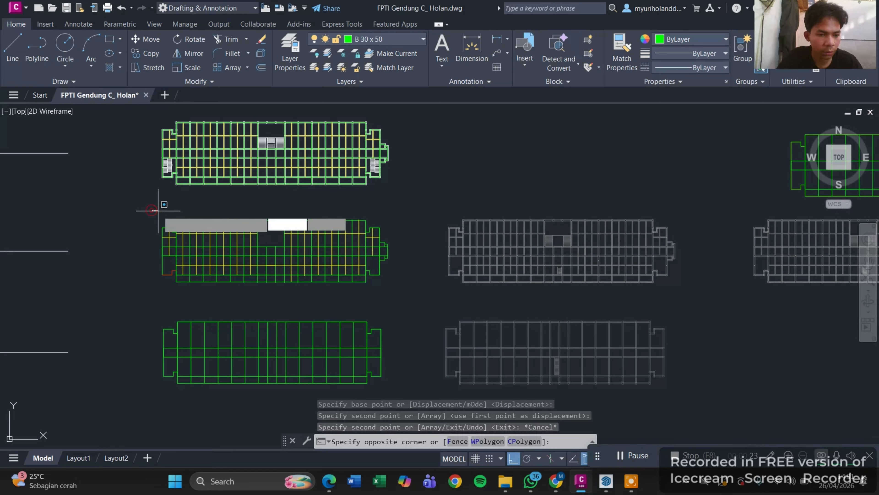
pyautogui.click(393, 290)
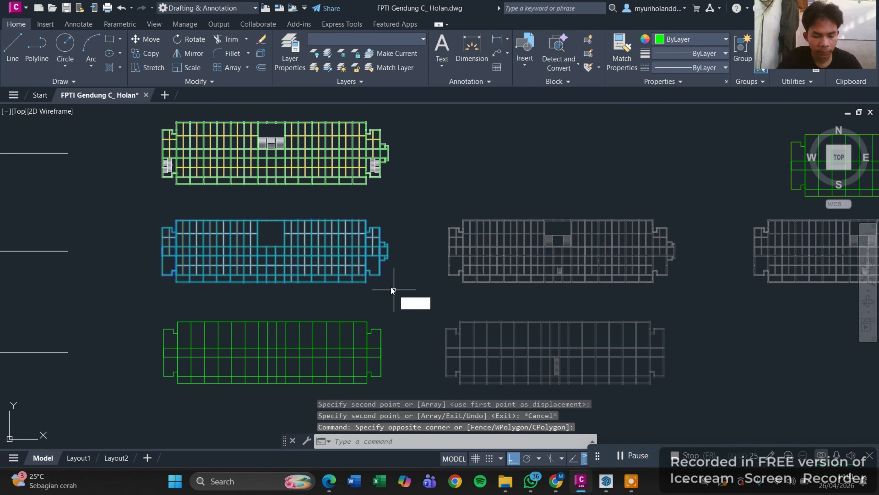
pyautogui.write('co')
pyautogui.press('Return')
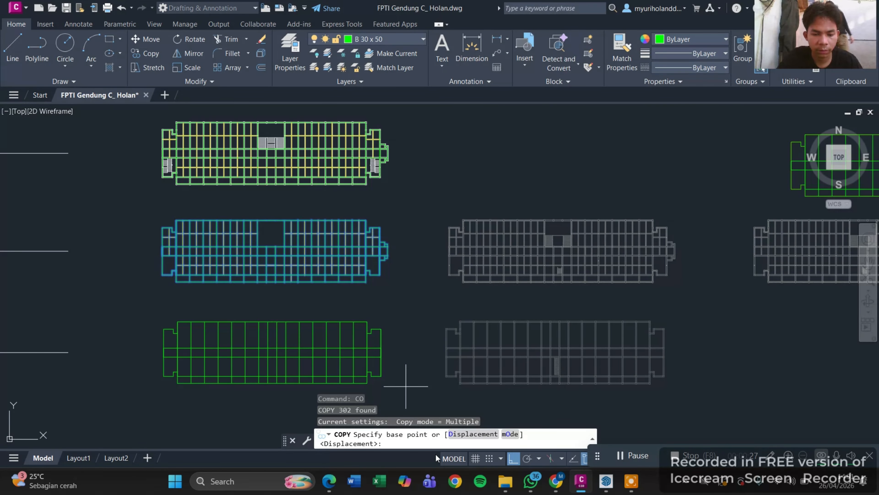
pyautogui.click(608, 460)
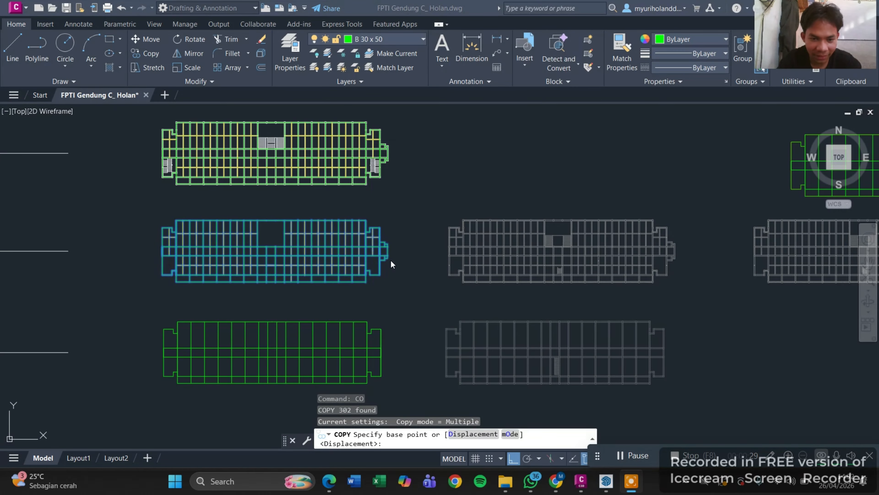
pyautogui.scroll(5, 389, 226)
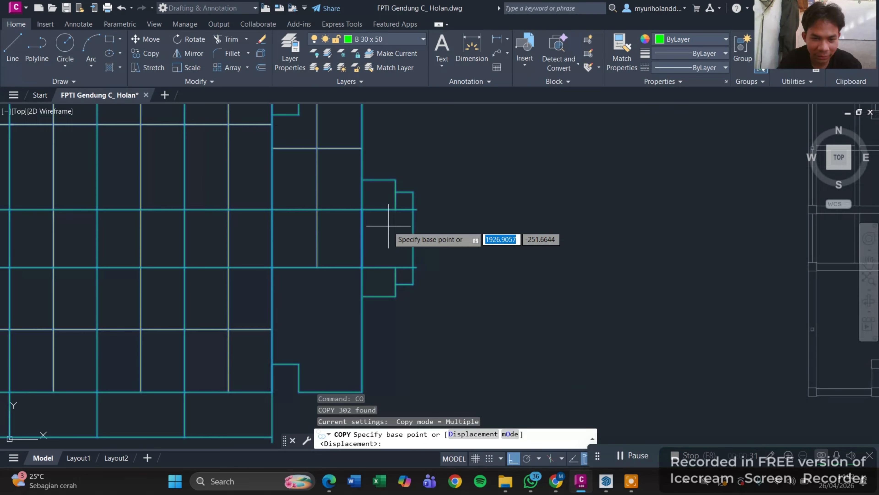
pyautogui.click(414, 192)
pyautogui.scroll(-4, 587, 186)
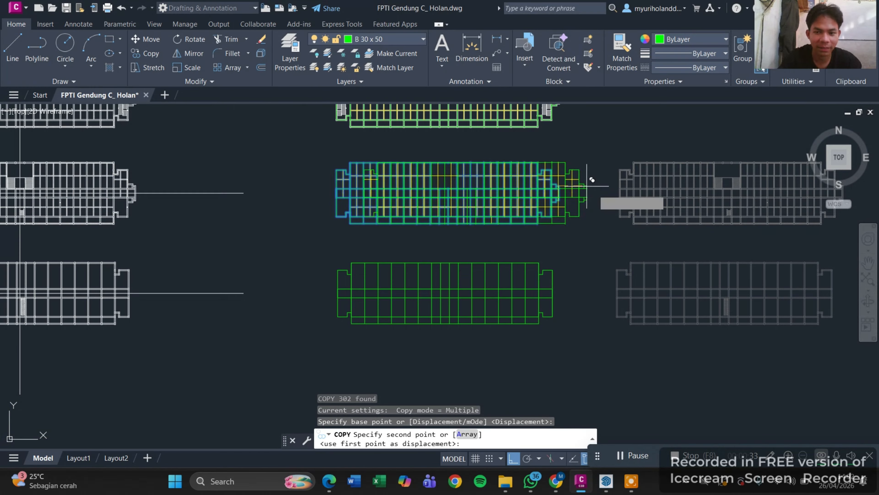
pyautogui.moveTo(752, 138); pyautogui.dragTo(225, 383, button='middle')
pyautogui.scroll(4, 628, 256)
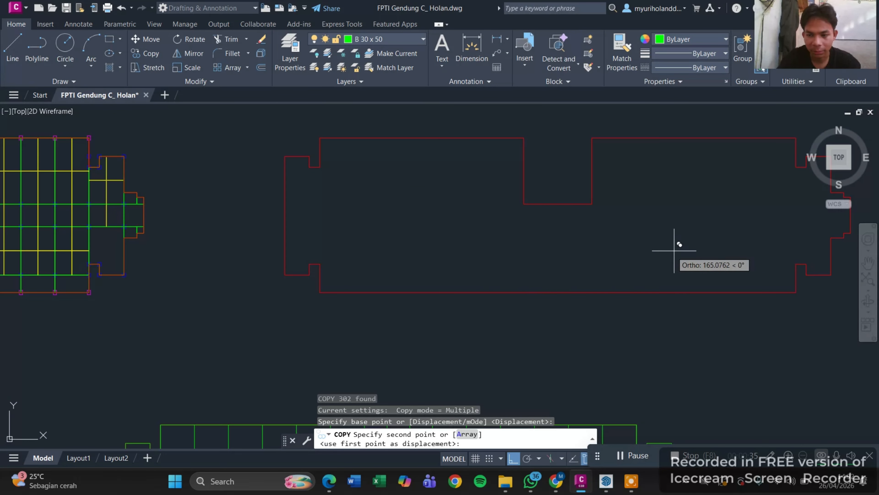
pyautogui.scroll(-2, 730, 242)
pyautogui.moveTo(731, 242); pyautogui.dragTo(508, 290, button='middle')
pyautogui.scroll(4, 566, 281)
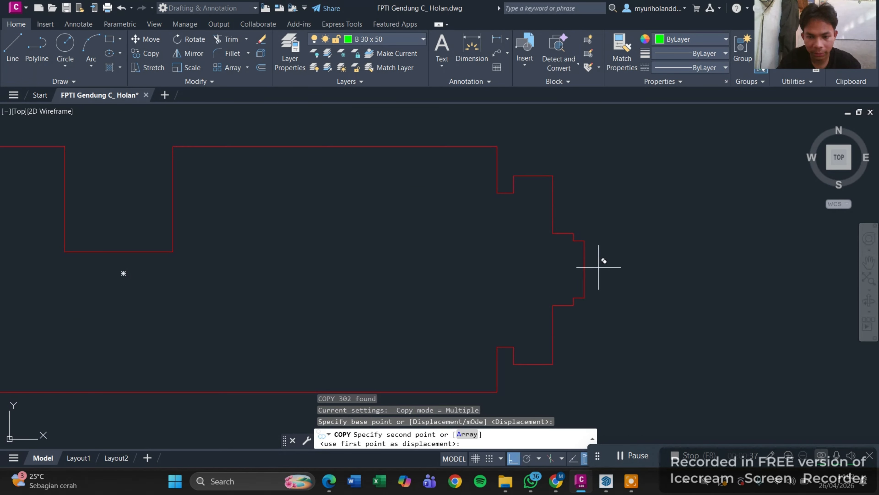
pyautogui.click(584, 248)
pyautogui.scroll(-3, 587, 239)
pyautogui.press('Escape')
pyautogui.press('Escape')
pyautogui.scroll(-3, 553, 268)
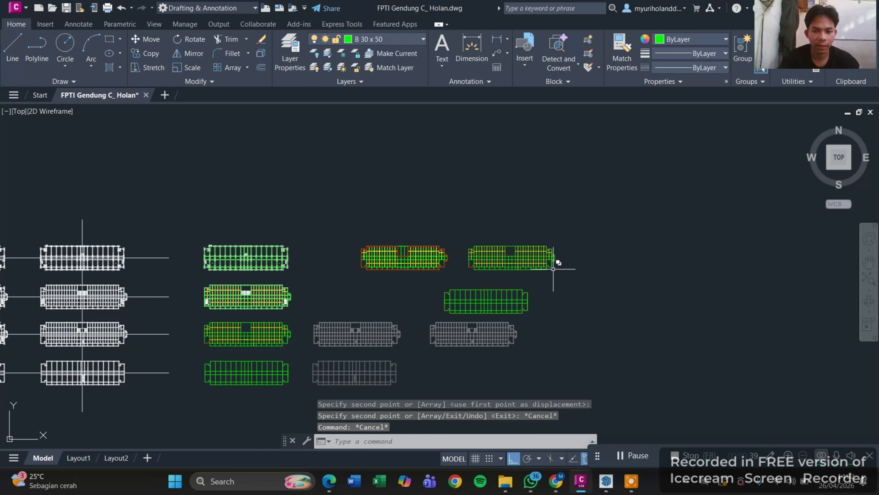
# Step: Inspect the lower-left corner of the copied notched plan and make K 35 x 35 the current layer
pyautogui.scroll(3, 553, 268)
pyautogui.scroll(5, 357, 211)
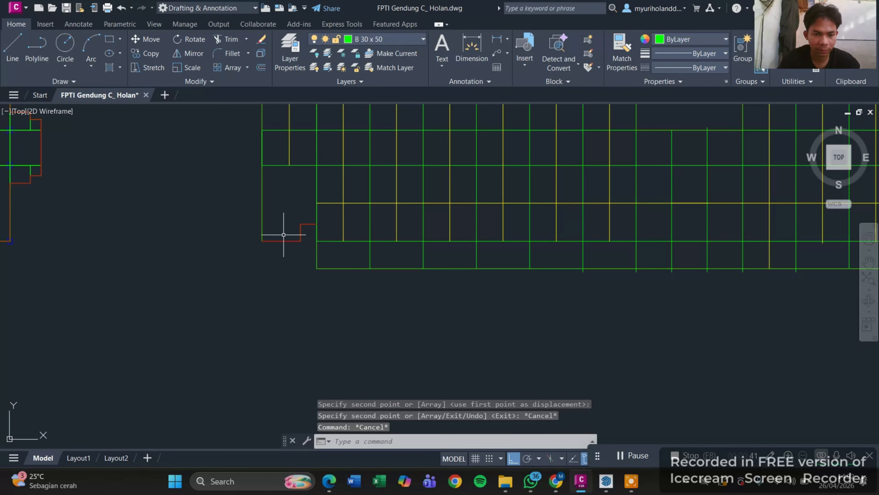
pyautogui.scroll(-4, 283, 235)
pyautogui.moveTo(385, 283)
pyautogui.mouseDown(button='middle')
pyautogui.moveTo(401, 260)
pyautogui.moveTo(505, 199)
pyautogui.moveTo(493, 244)
pyautogui.moveTo(484, 246)
pyautogui.mouseUp(button='middle')
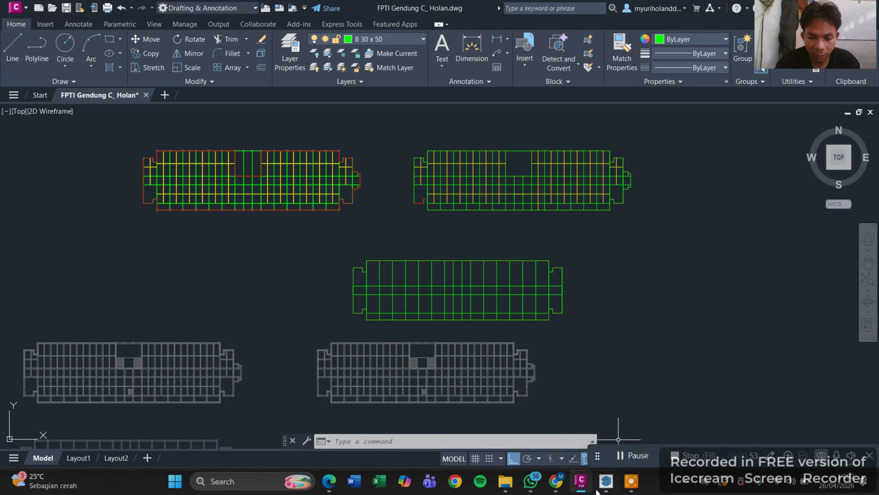
pyautogui.click(407, 40)
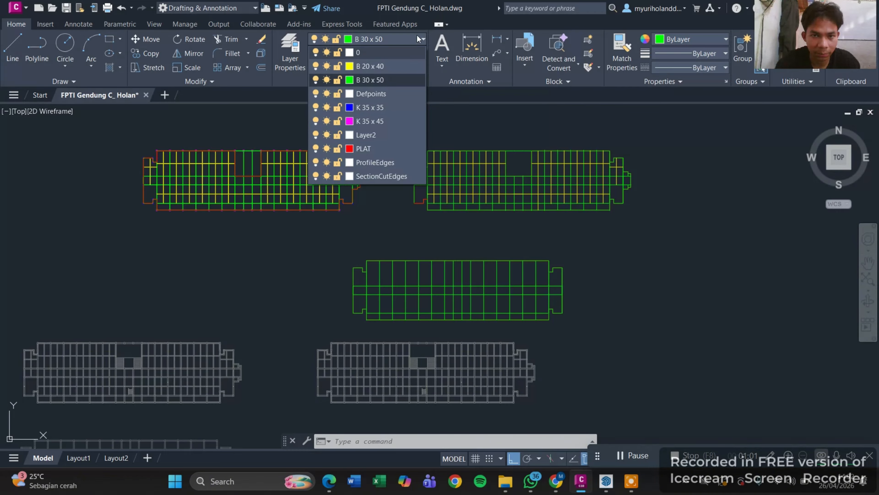
pyautogui.click(380, 109)
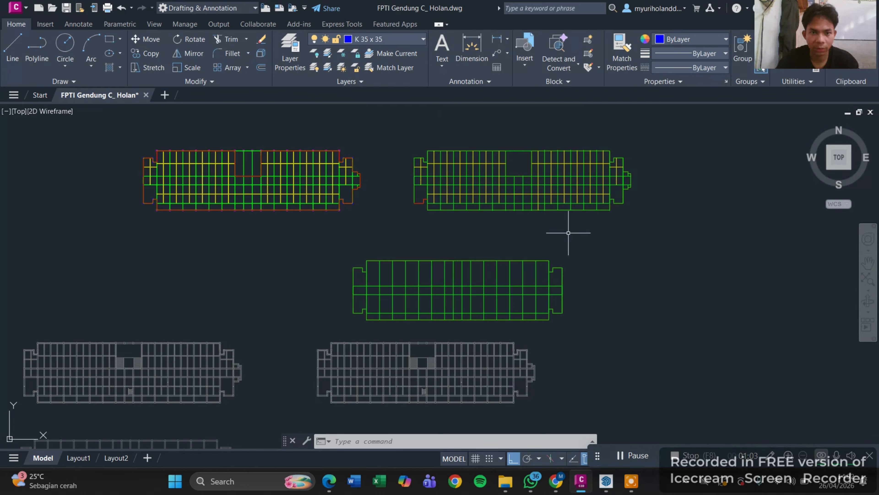
# Step: Orient the model to a low, tilted front view showing the assembled 3D frame and the copied beam grids
pyautogui.moveTo(577, 228); pyautogui.dragTo(575, 189, button='middle')
pyautogui.scroll(2, 571, 189)
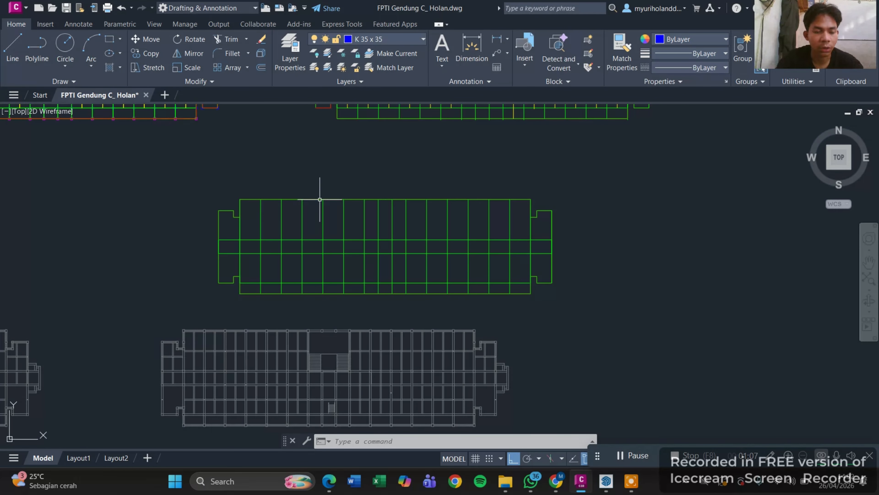
pyautogui.moveTo(384, 211); pyautogui.dragTo(385, 177, button='middle')
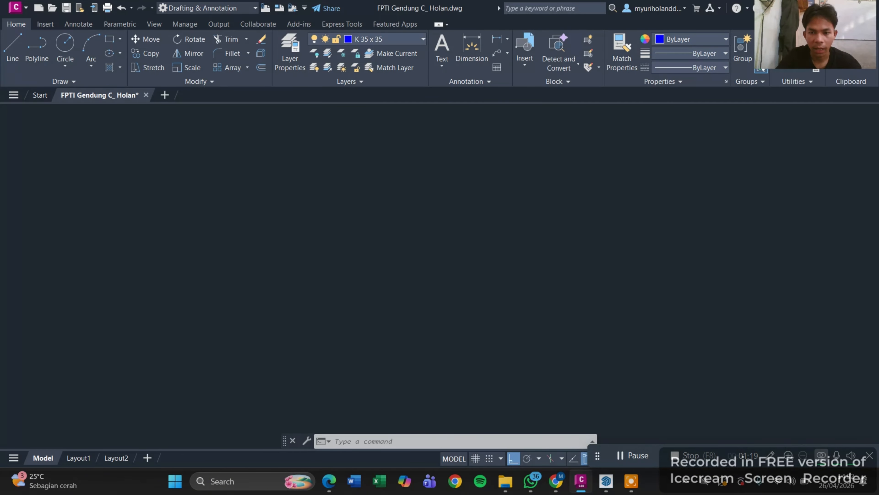
pyautogui.keyDown('shift'); pyautogui.moveTo(342, 176); pyautogui.dragTo(477, 169, button='middle'); pyautogui.keyUp('shift')
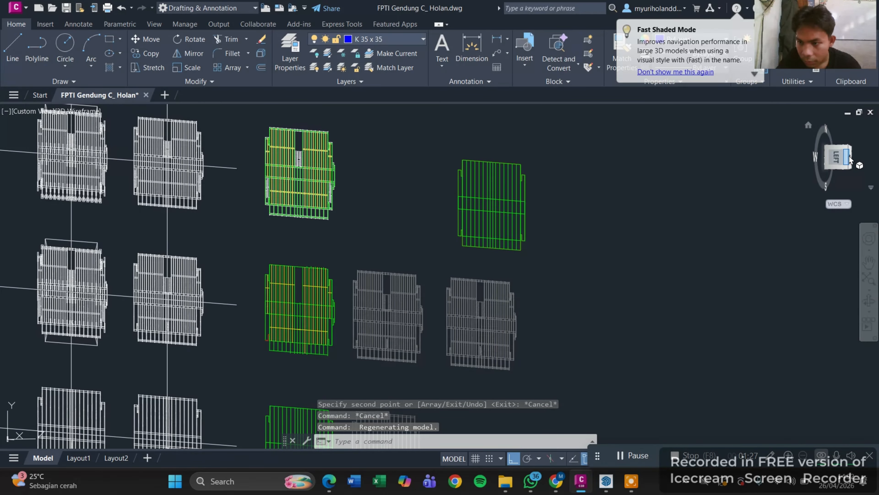
pyautogui.moveTo(849, 155); pyautogui.dragTo(831, 166)
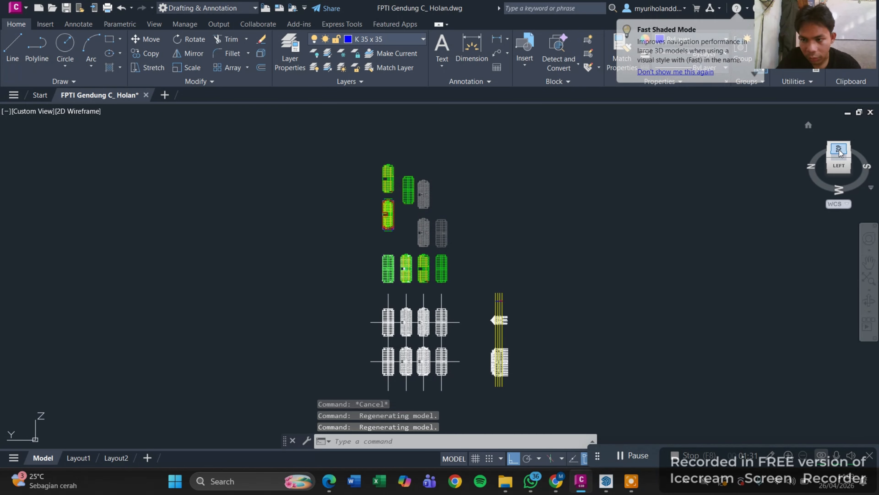
pyautogui.moveTo(839, 150); pyautogui.dragTo(854, 165)
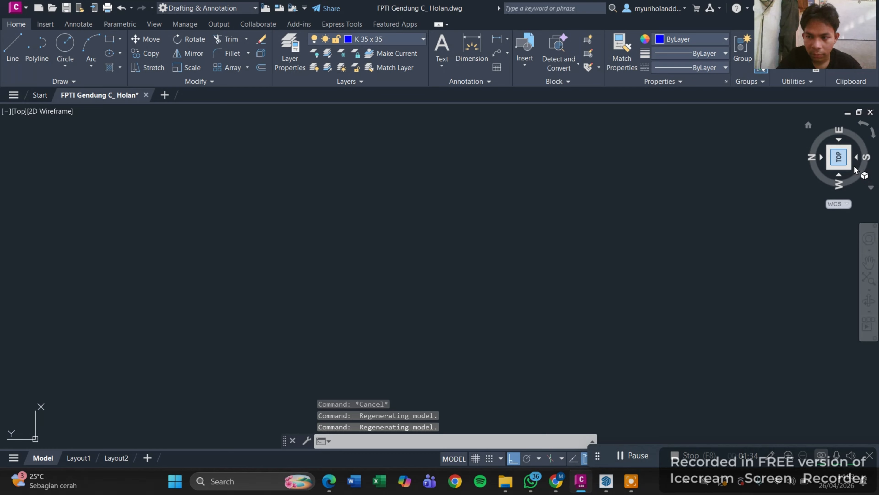
pyautogui.click(821, 157)
pyautogui.moveTo(851, 160); pyautogui.dragTo(549, 174)
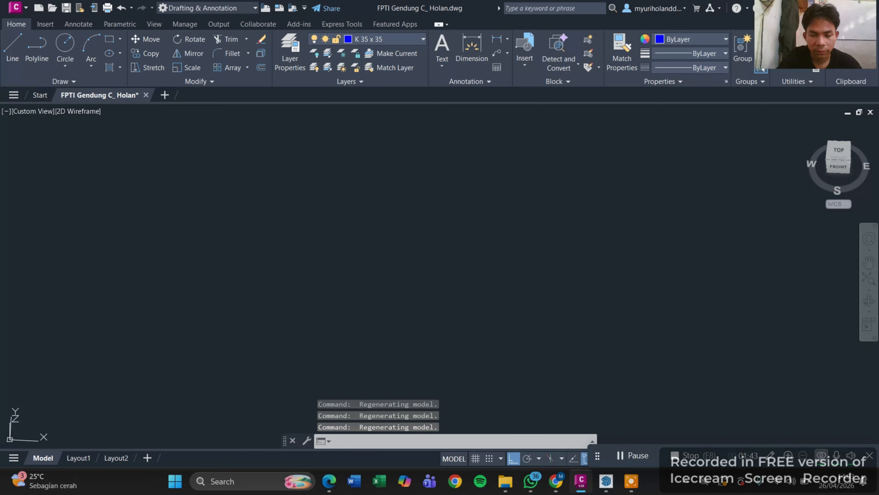
pyautogui.scroll(8, 602, 240)
pyautogui.keyDown('shift'); pyautogui.moveTo(583, 255); pyautogui.dragTo(585, 137, button='middle'); pyautogui.keyUp('shift')
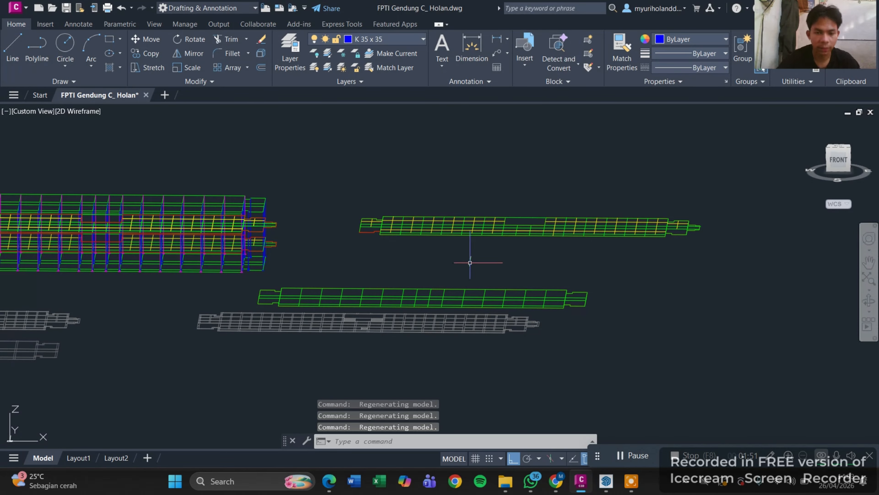
# Step: Examine the assembled 3D frame's column lines and base footprints from an oblique view, alongside the copied green beam grid
pyautogui.scroll(4, 588, 298)
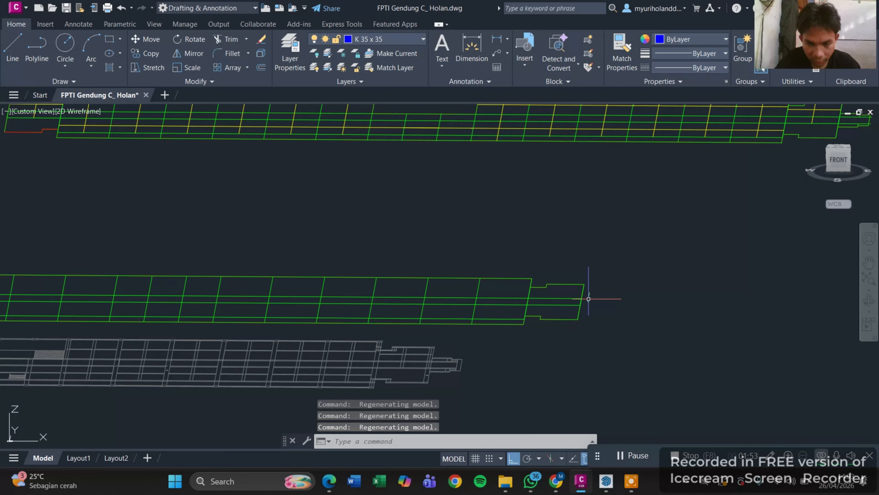
pyautogui.scroll(-2, 579, 307)
pyautogui.keyDown('shift'); pyautogui.moveTo(204, 261); pyautogui.dragTo(426, 239, button='middle'); pyautogui.keyUp('shift')
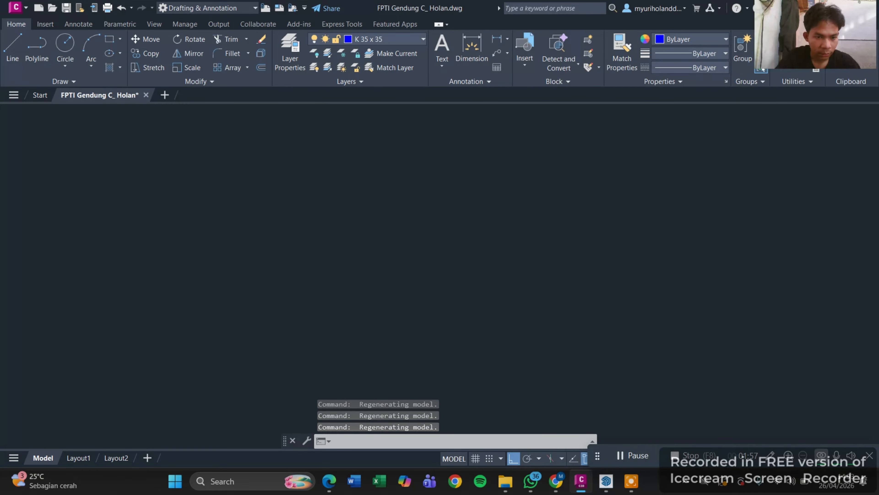
pyautogui.moveTo(334, 216); pyautogui.dragTo(653, 238, button='middle')
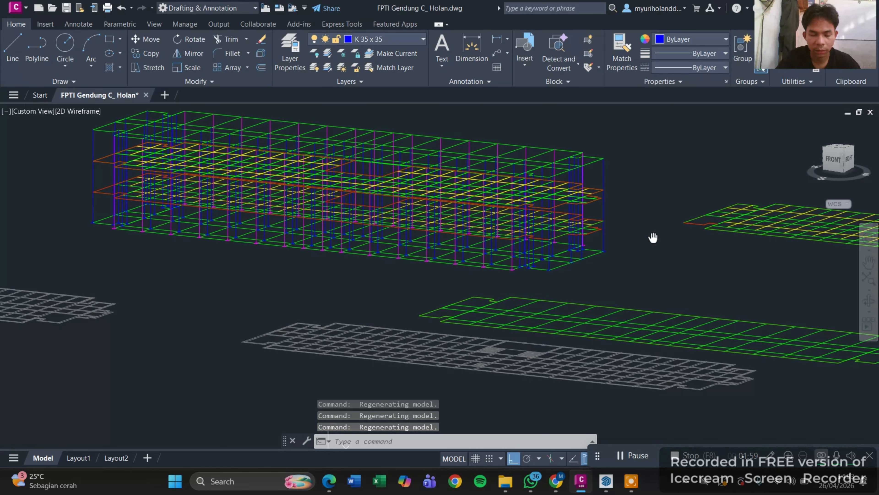
pyautogui.scroll(5, 548, 289)
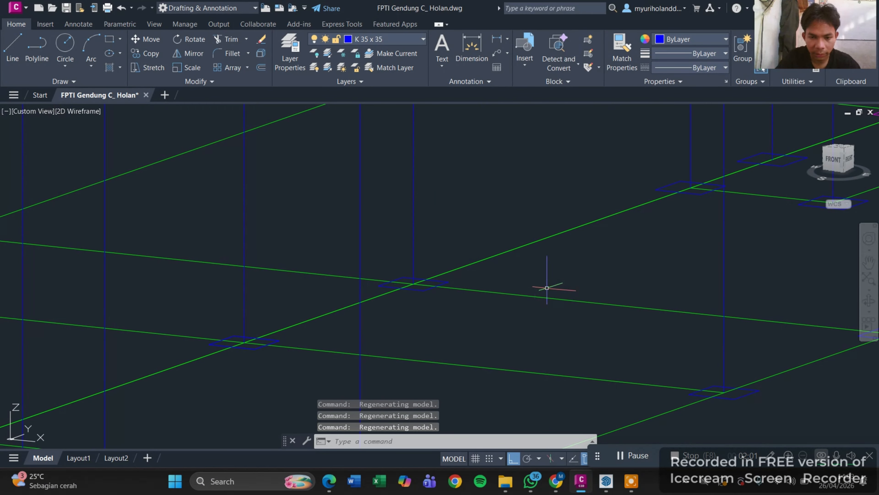
pyautogui.scroll(-3, 548, 290)
pyautogui.scroll(-2, 548, 290)
pyautogui.moveTo(700, 322); pyautogui.dragTo(540, 203, button='middle')
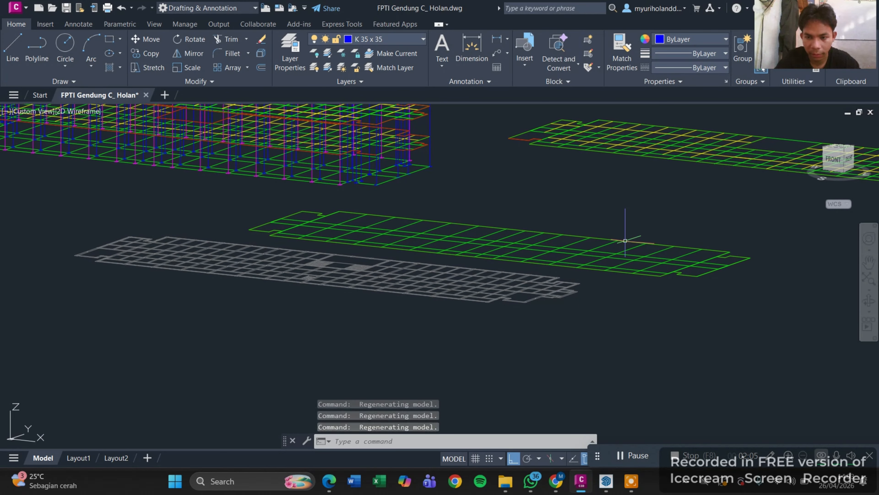
# Step: Draw two stacked 3.5 m vertical K 35 x 35 line segments up from the front right-end corner of the lowest green beam grid
pyautogui.write('l')
pyautogui.press('Return')
pyautogui.scroll(5, 706, 305)
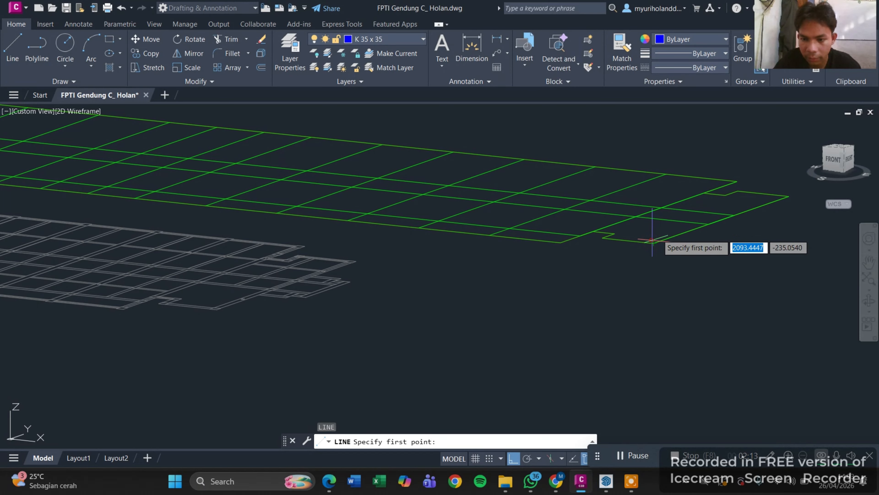
pyautogui.click(653, 243)
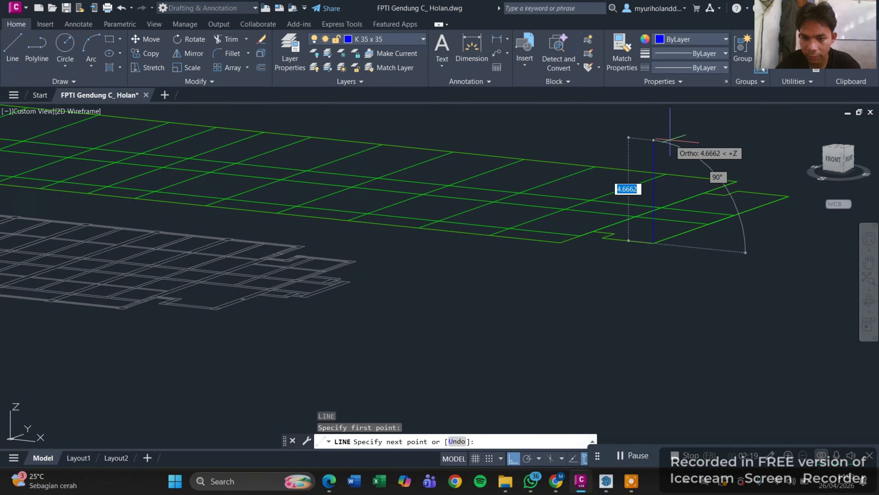
pyautogui.write('3.5')
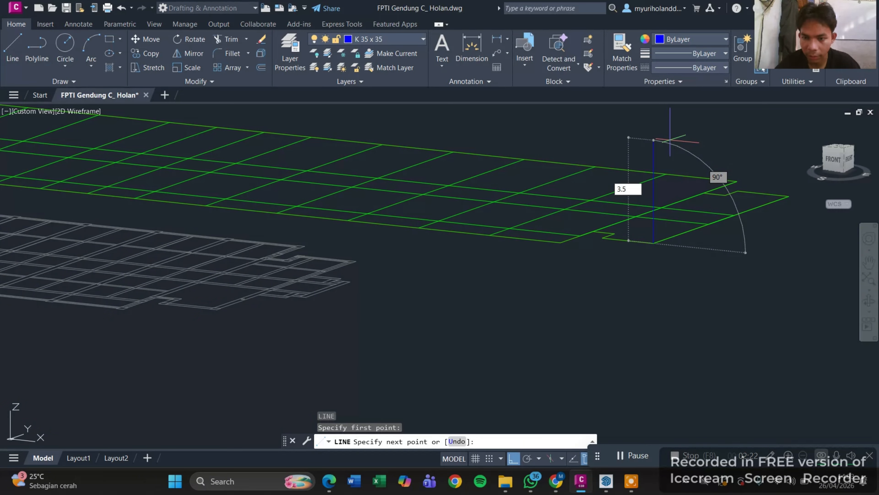
pyautogui.press('Return')
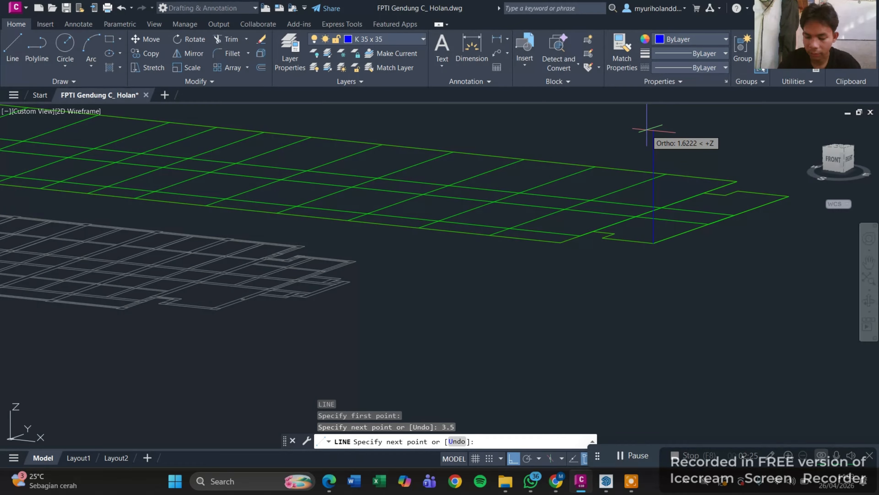
pyautogui.write('3.5')
pyautogui.press('Return')
# Step: Extend the vertical K 35 x 35 line upward with two more 3.5 m segments and end the line
pyautogui.scroll(-2, 648, 133)
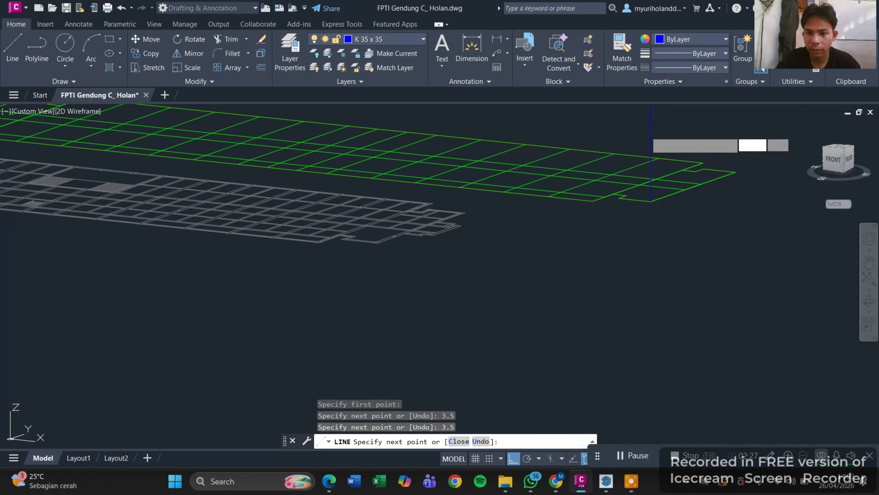
pyautogui.scroll(-2, 647, 133)
pyautogui.moveTo(648, 134); pyautogui.dragTo(626, 196, button='middle')
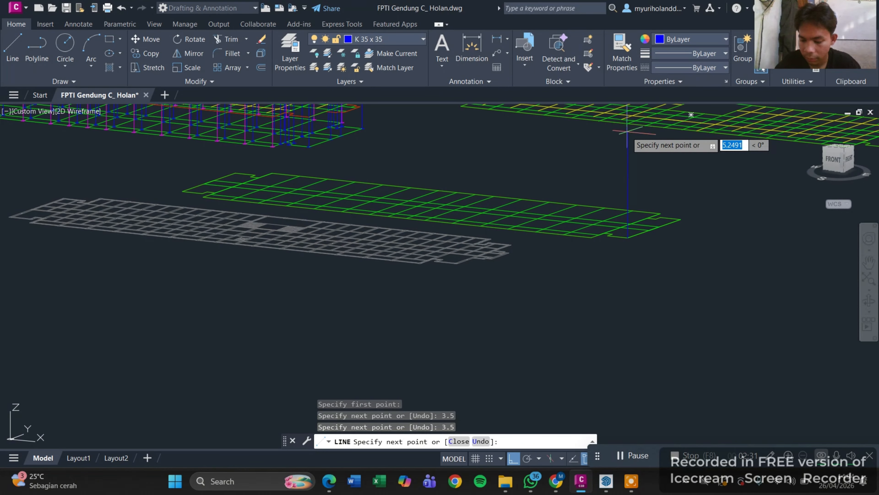
pyautogui.write('3.5')
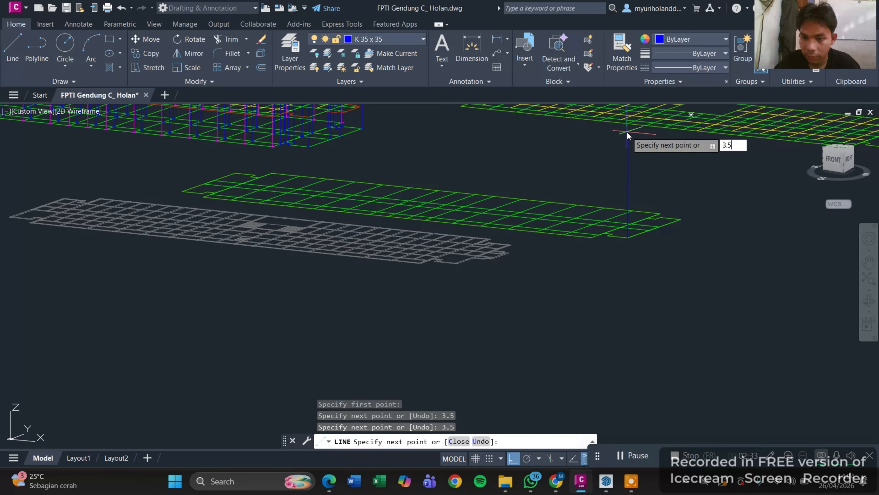
pyautogui.press('Return')
pyautogui.moveTo(629, 143); pyautogui.dragTo(633, 147, button='middle')
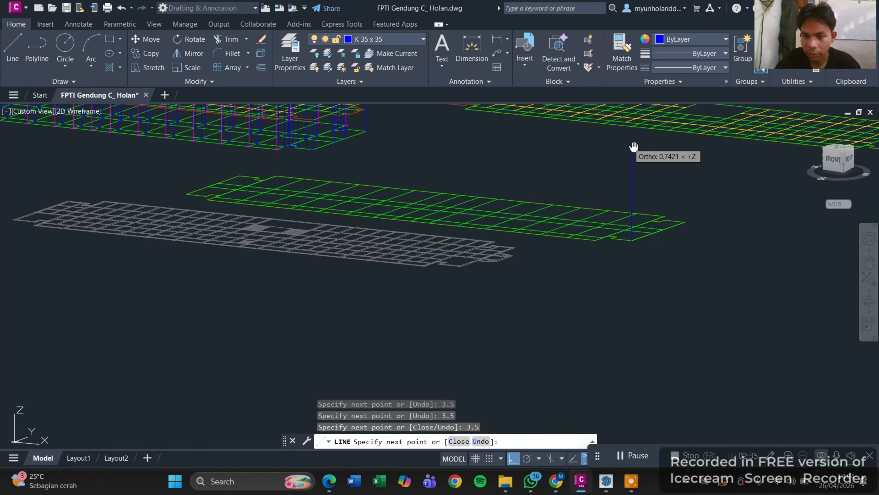
pyautogui.scroll(-2, 634, 146)
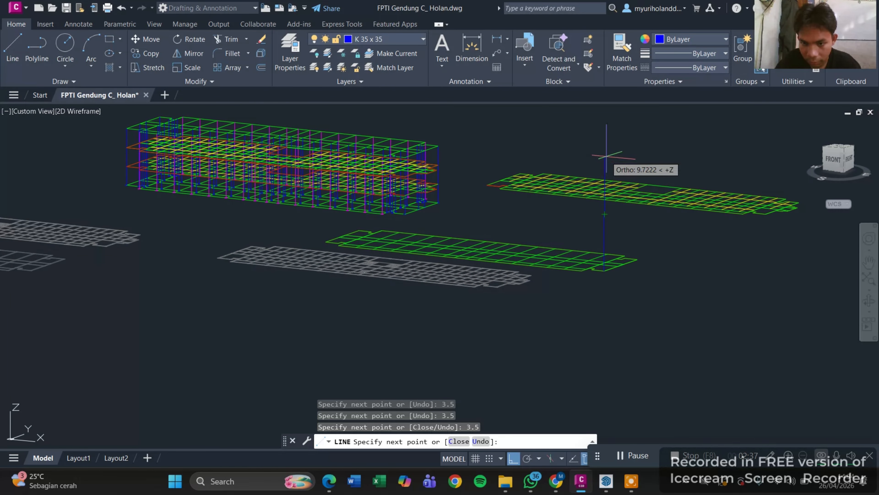
pyautogui.write('3.5')
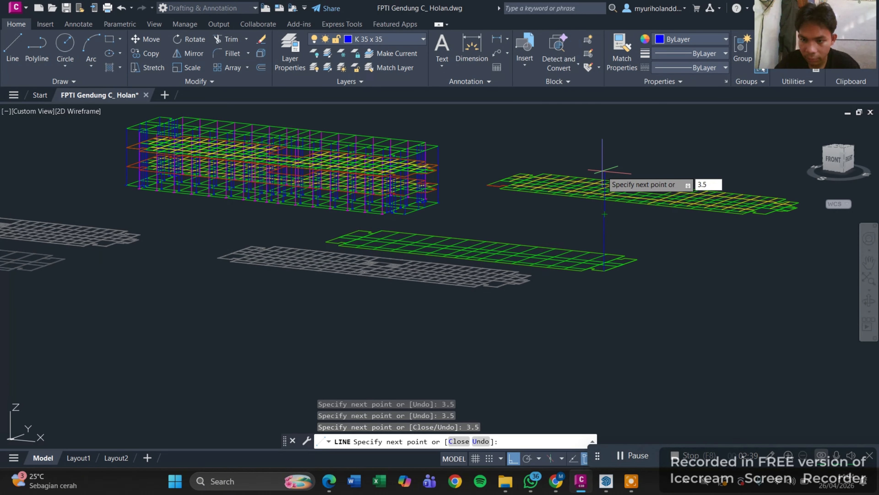
pyautogui.press('Return')
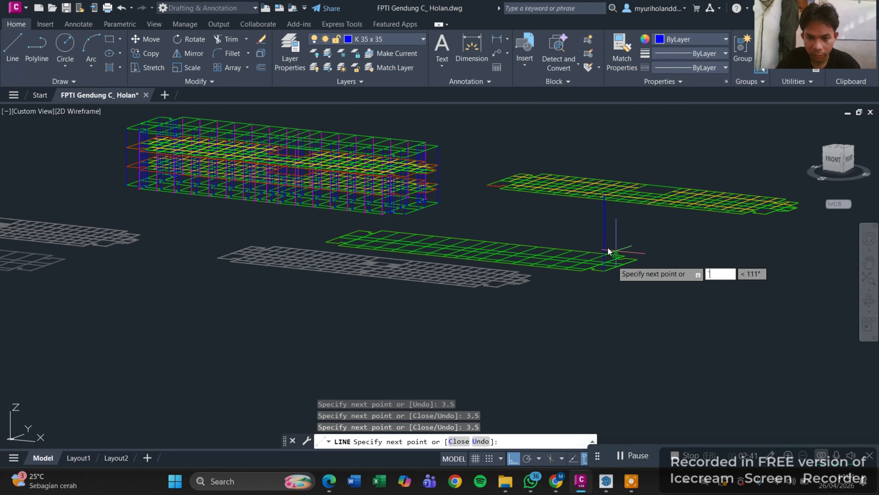
pyautogui.scroll(3, 616, 253)
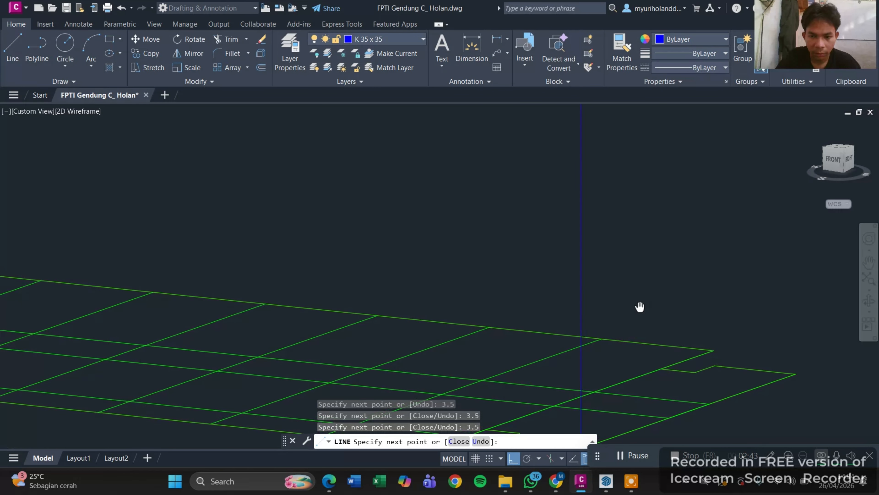
pyautogui.scroll(-6, 640, 306)
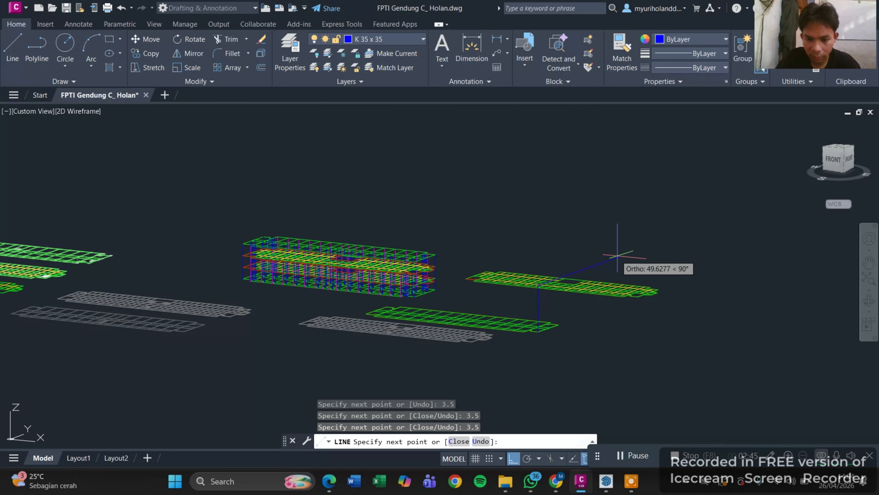
pyautogui.press('Escape')
pyautogui.scroll(2, 626, 285)
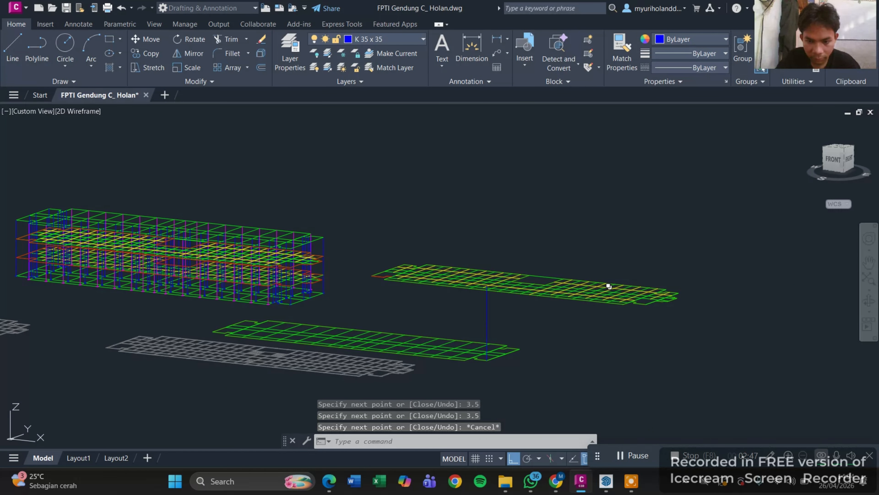
pyautogui.press('Escape')
# Step: Move the copied red-outlined green and yellow beam grid above the green base grid, placing its front right-end corner on the new vertical line
pyautogui.scroll(2, 632, 277)
pyautogui.click(750, 248)
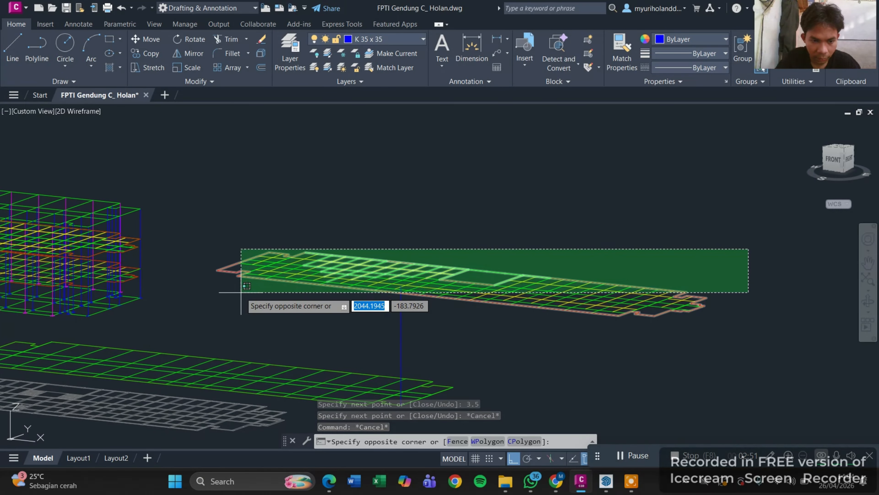
pyautogui.click(241, 291)
pyautogui.click(786, 259)
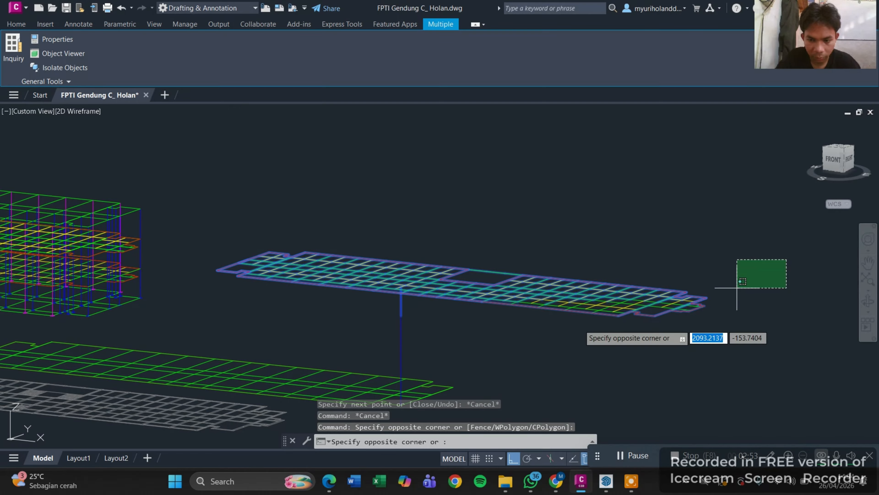
pyautogui.click(466, 338)
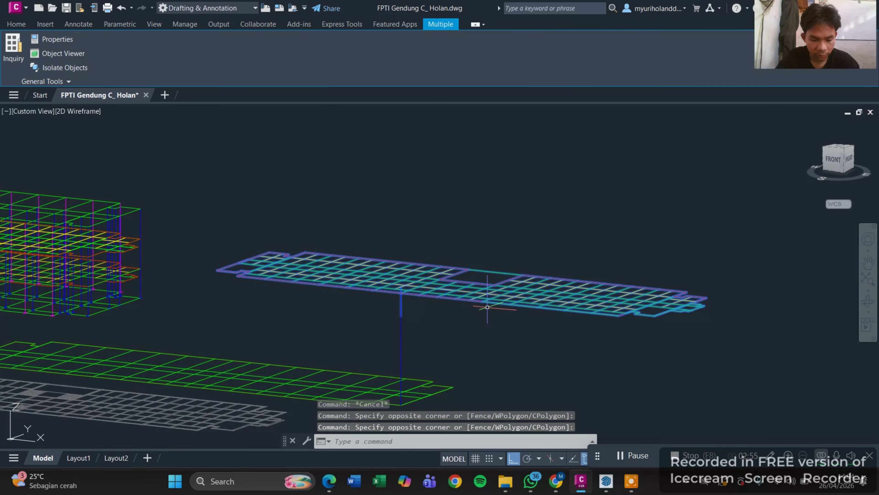
pyautogui.write('m')
pyautogui.press('Return')
pyautogui.scroll(2, 648, 343)
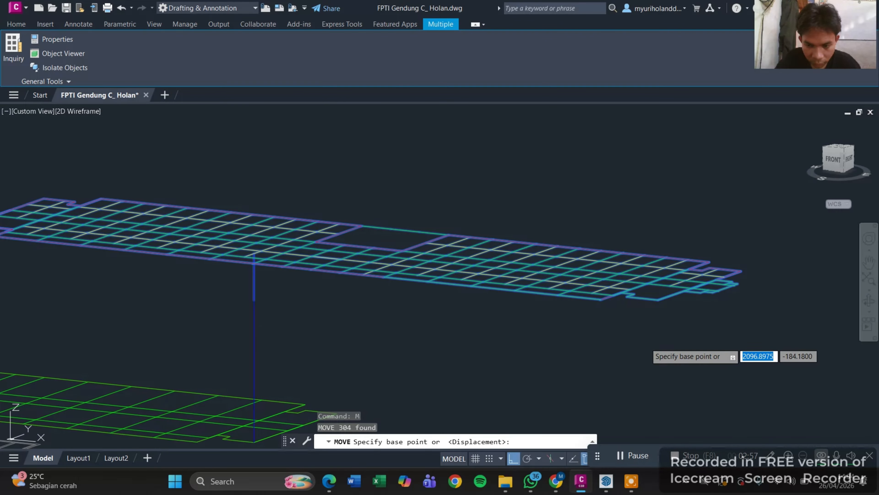
pyautogui.scroll(2, 613, 298)
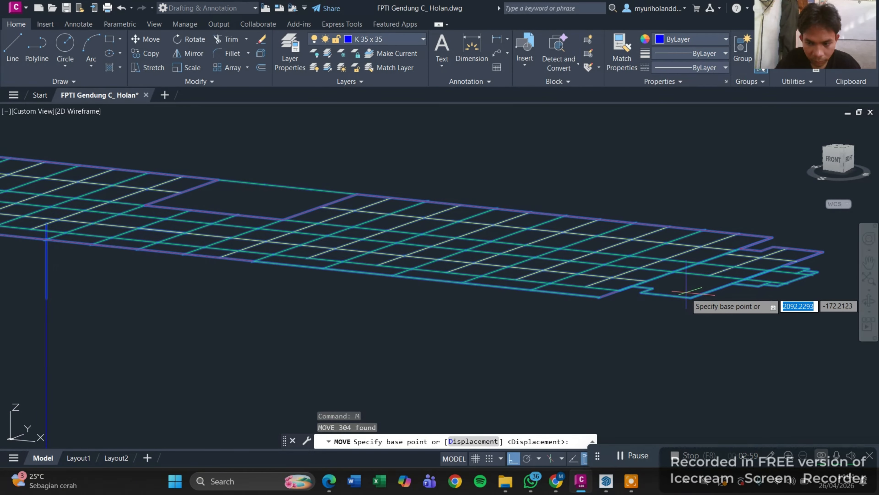
pyautogui.click(691, 297)
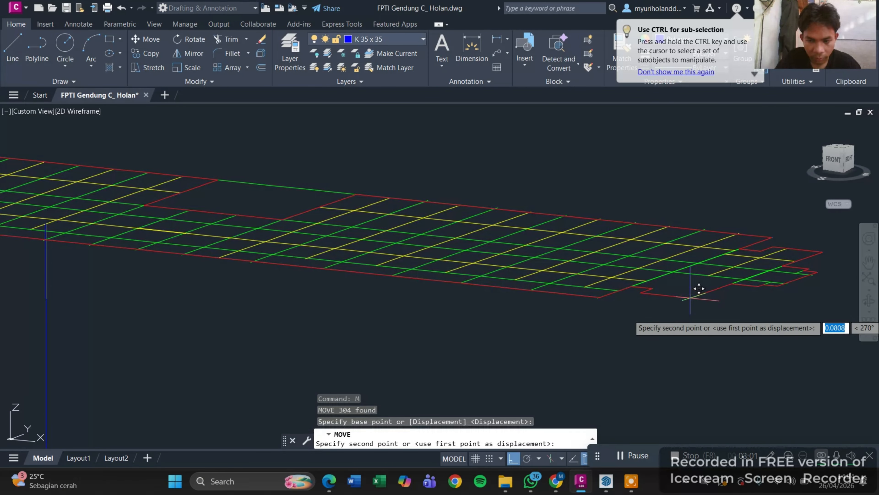
pyautogui.scroll(-3, 610, 252)
pyautogui.scroll(3, 457, 266)
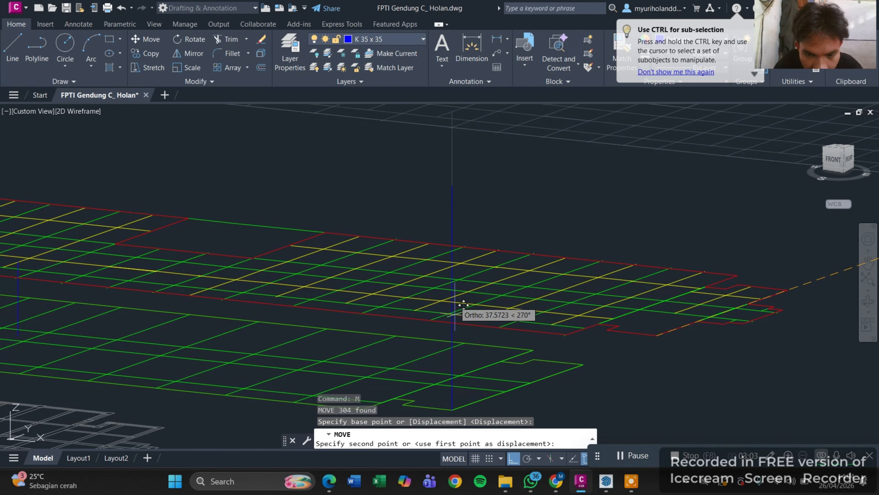
pyautogui.scroll(-3, 474, 253)
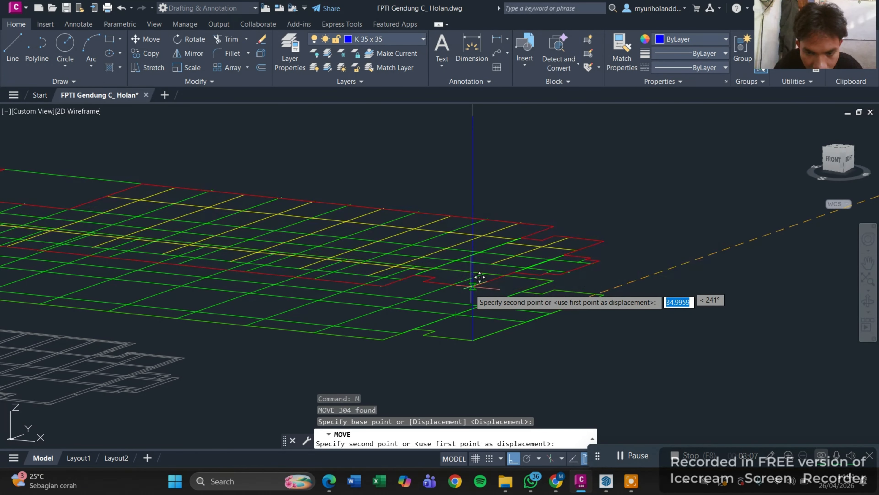
pyautogui.click(479, 267)
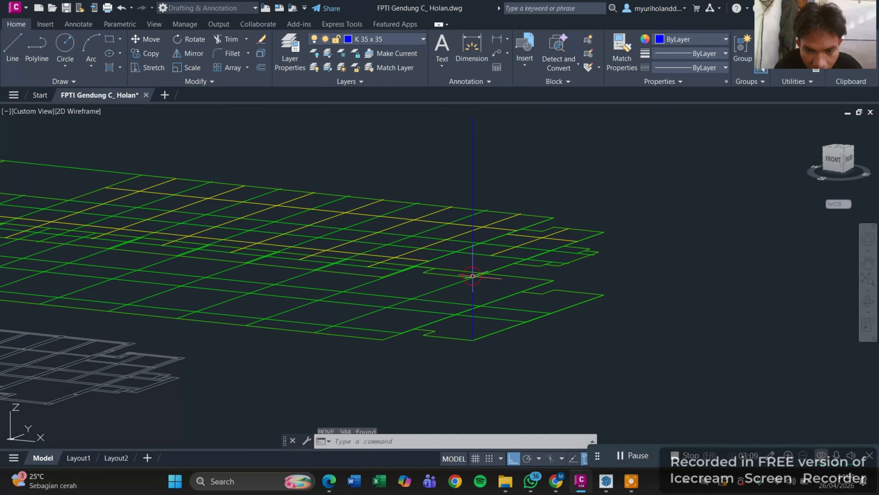
# Step: Compare the stacked beam grids and the vertical line at their right end with the storeys and columns of the assembled 3D frame
pyautogui.scroll(-3, 475, 273)
pyautogui.scroll(3, 606, 287)
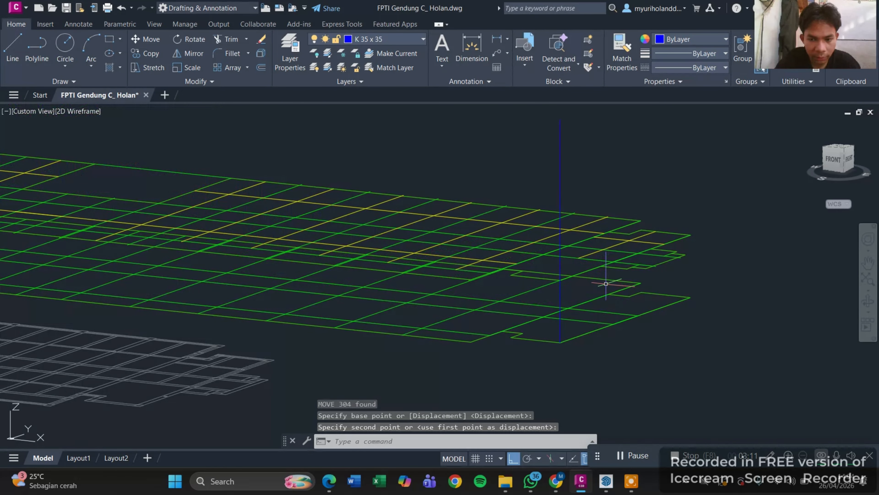
pyautogui.scroll(2, 587, 292)
pyautogui.moveTo(587, 292); pyautogui.dragTo(496, 278, button='middle')
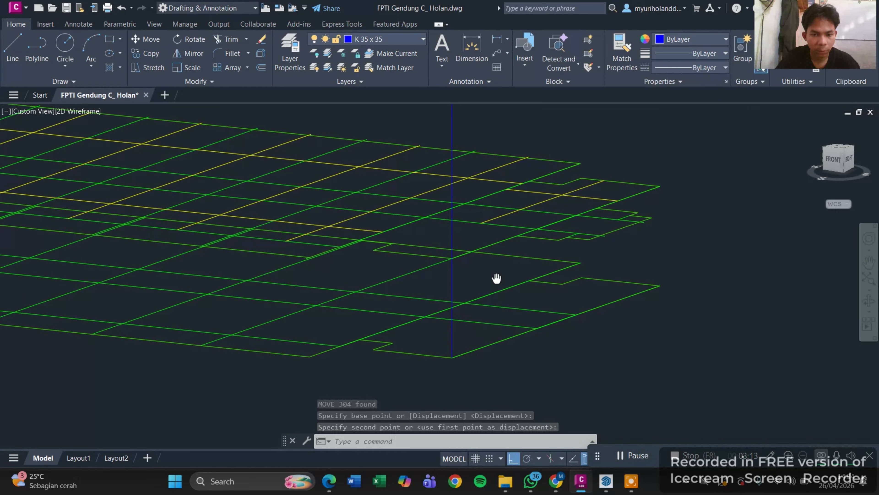
pyautogui.scroll(-4, 516, 301)
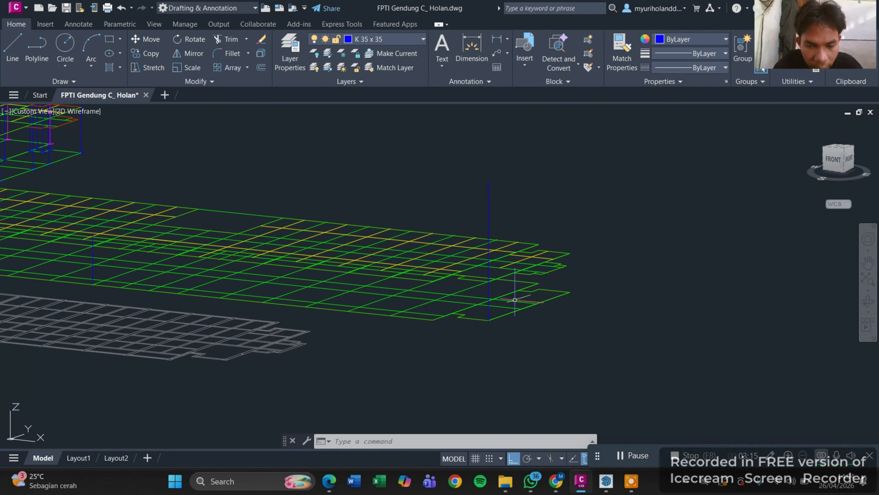
pyautogui.scroll(-3, 662, 255)
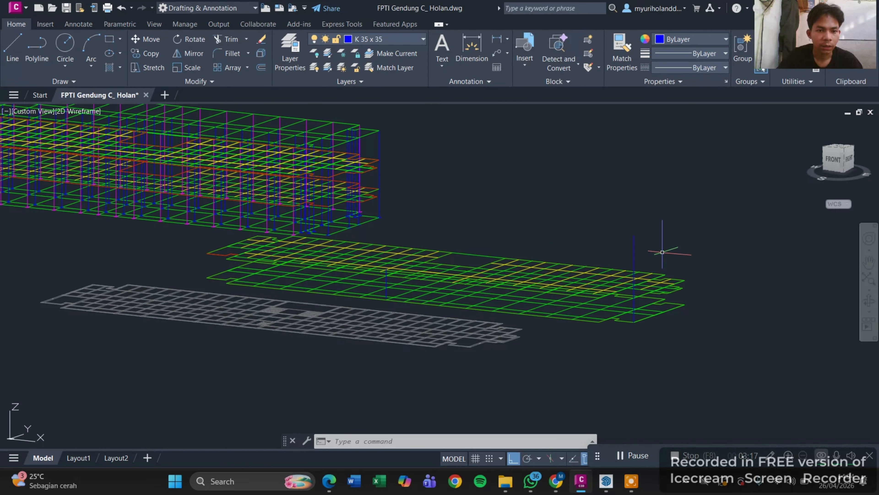
pyautogui.moveTo(303, 190); pyautogui.dragTo(532, 228, button='middle')
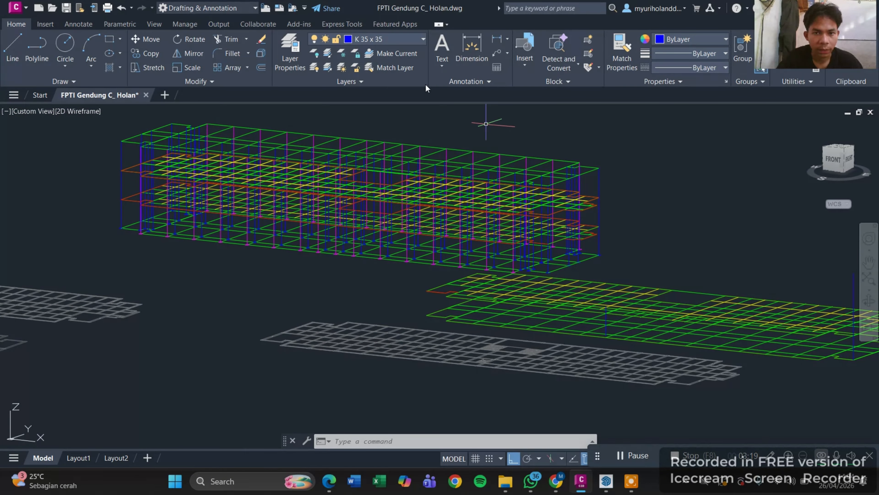
pyautogui.click(422, 40)
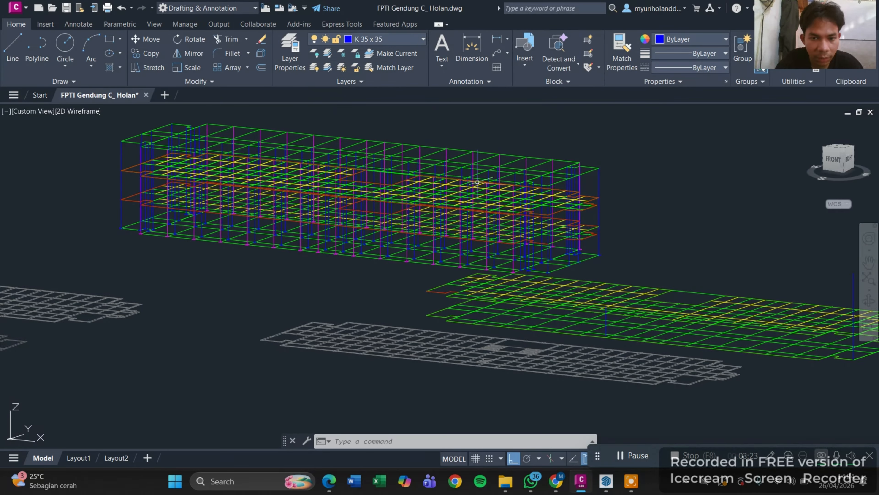
pyautogui.scroll(8, 534, 246)
pyautogui.scroll(-10, 534, 246)
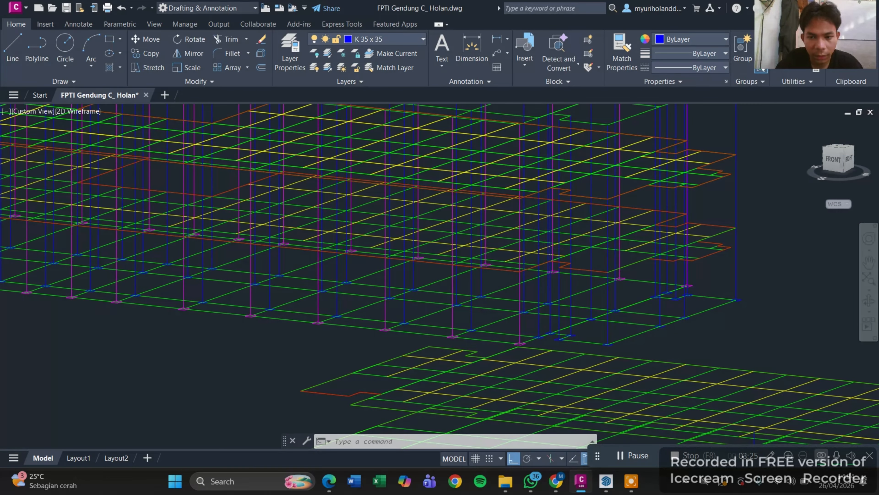
pyautogui.moveTo(614, 279); pyautogui.dragTo(487, 269, button='middle')
pyautogui.scroll(2, 487, 269)
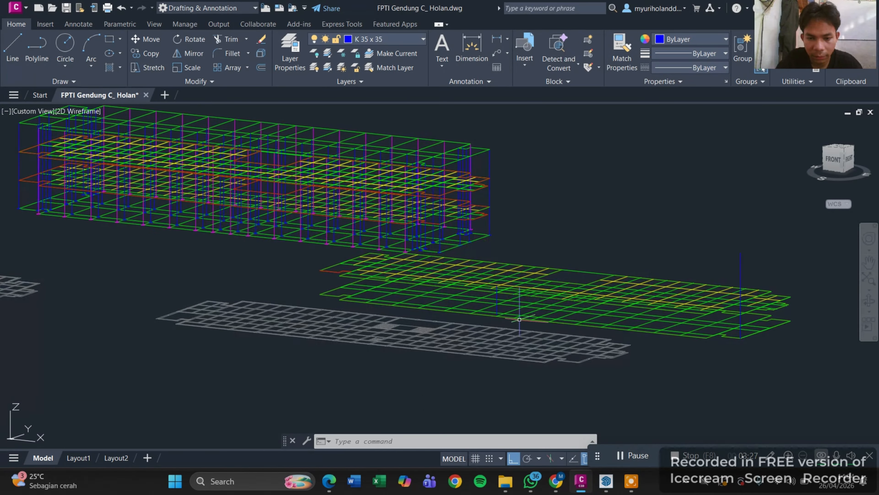
pyautogui.scroll(2, 534, 316)
pyautogui.moveTo(553, 314); pyautogui.dragTo(404, 274, button='middle')
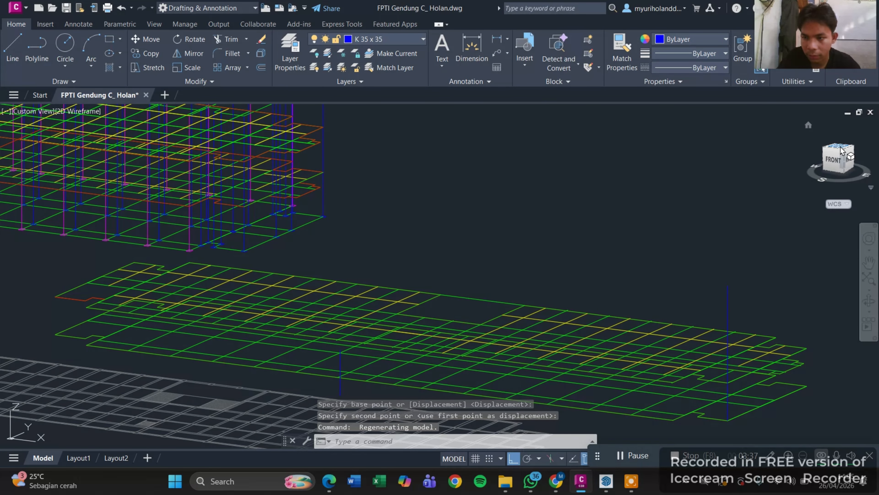
# Step: Copy the red-outlined assembled frame to the clipboard from the top view and create a new blank drawing
pyautogui.click(841, 151)
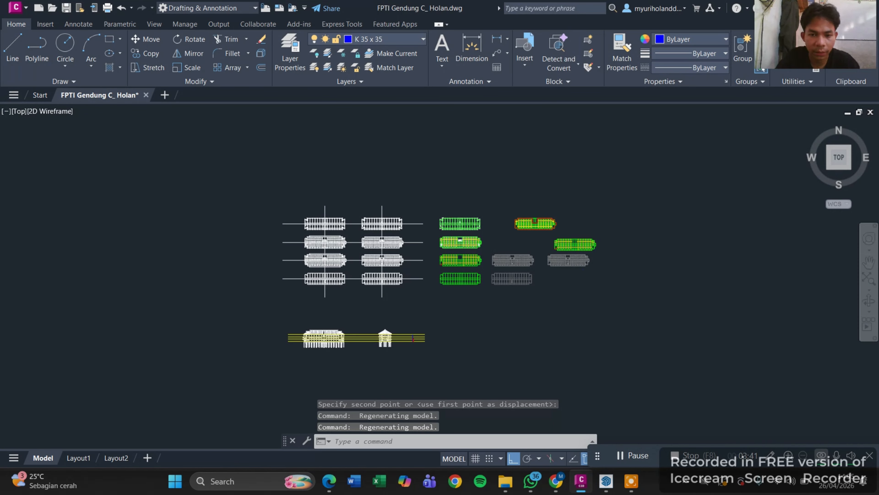
pyautogui.scroll(6, 485, 254)
pyautogui.moveTo(539, 245)
pyautogui.mouseDown(button='middle')
pyautogui.moveTo(428, 324)
pyautogui.moveTo(412, 307)
pyautogui.mouseUp(button='middle')
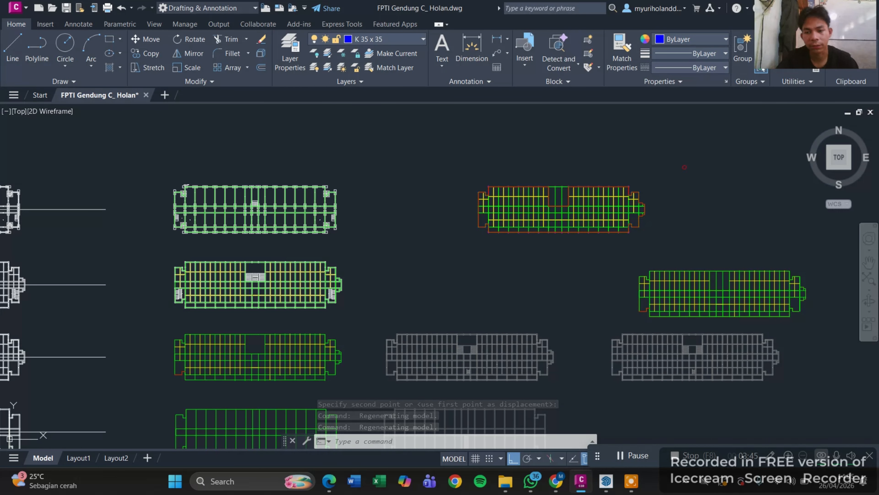
pyautogui.click(685, 167)
pyautogui.click(446, 254)
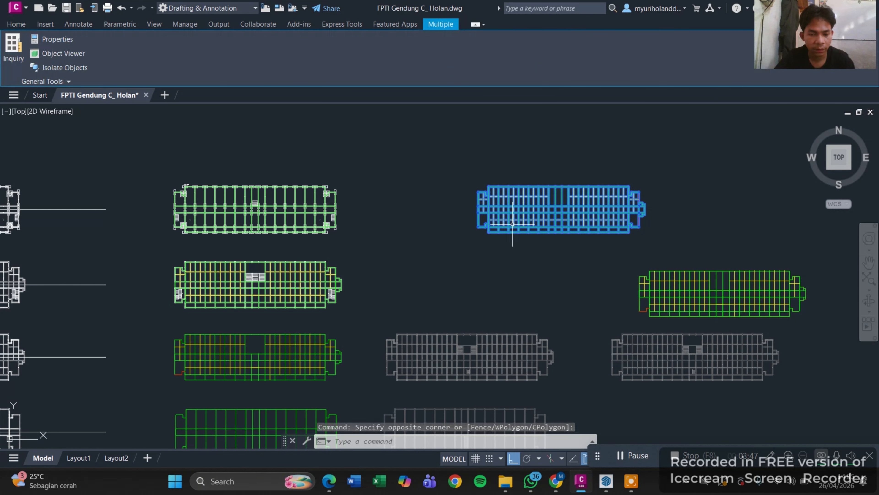
pyautogui.hotkey('ctrl', 'c')
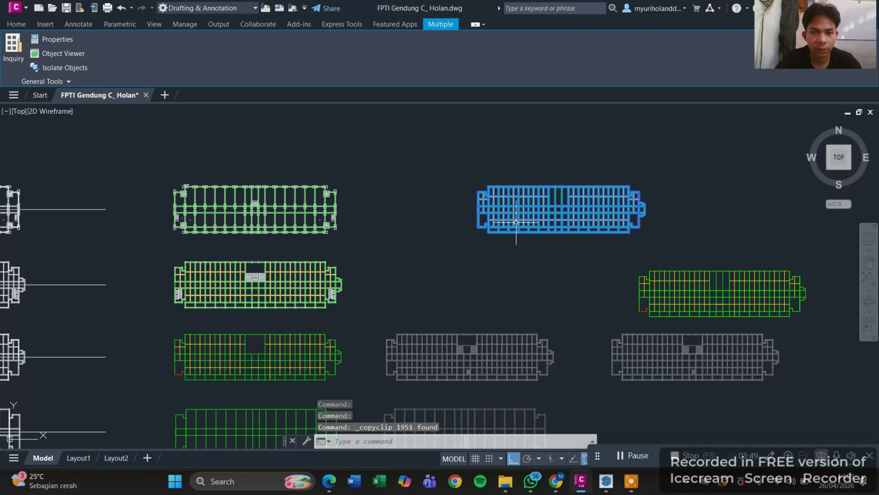
pyautogui.click(164, 95)
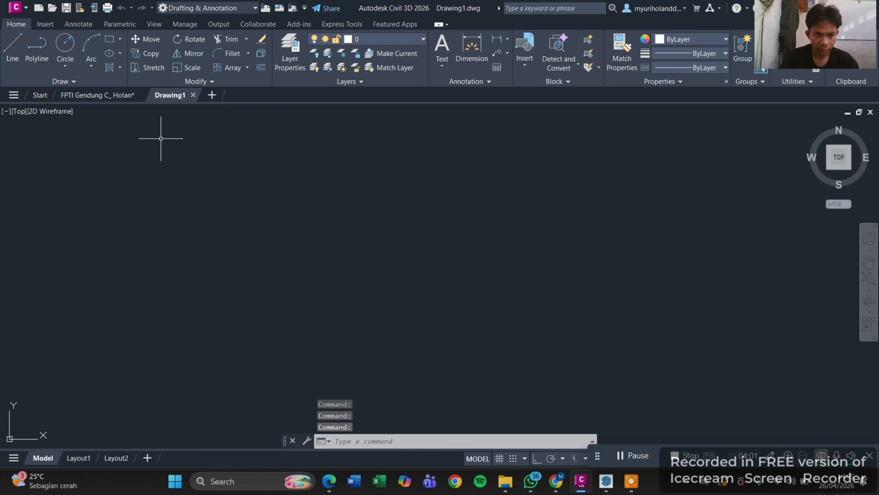
# Step: Return to the FPTI Gendung C drawing and copy the whole red-outlined assembled frame to the clipboard again
pyautogui.click(115, 95)
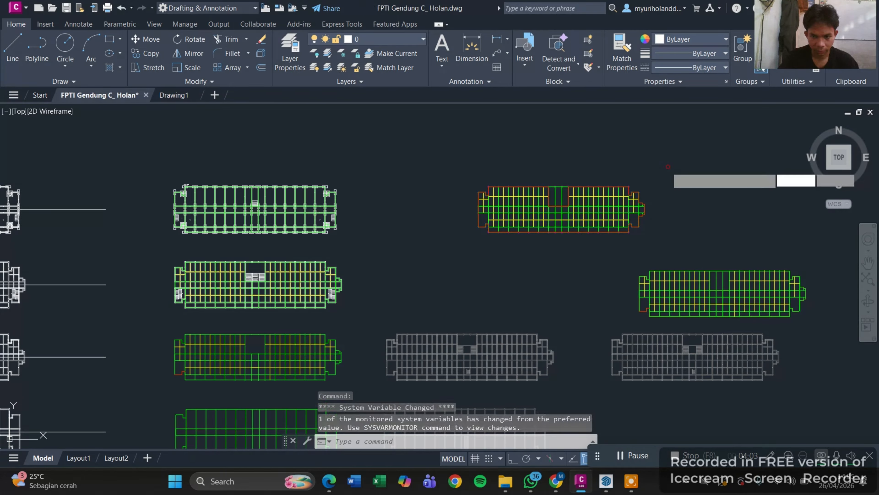
pyautogui.click(671, 153)
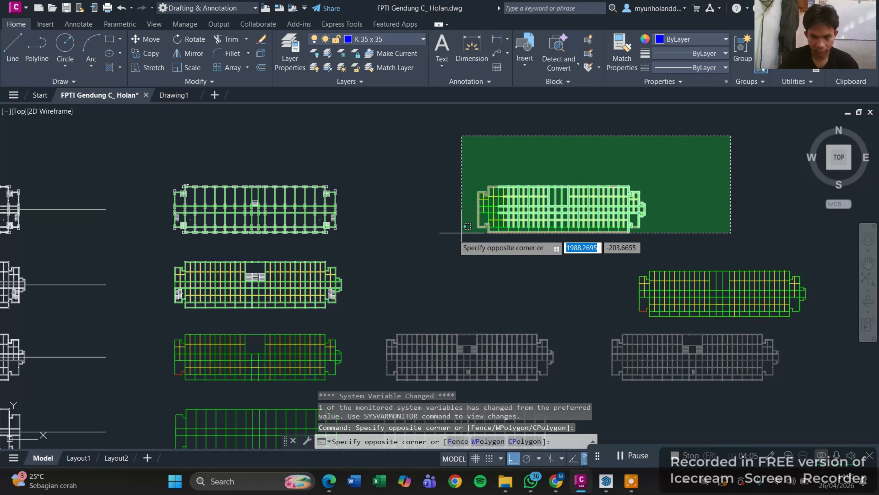
pyautogui.click(420, 264)
pyautogui.rightClick(580, 203)
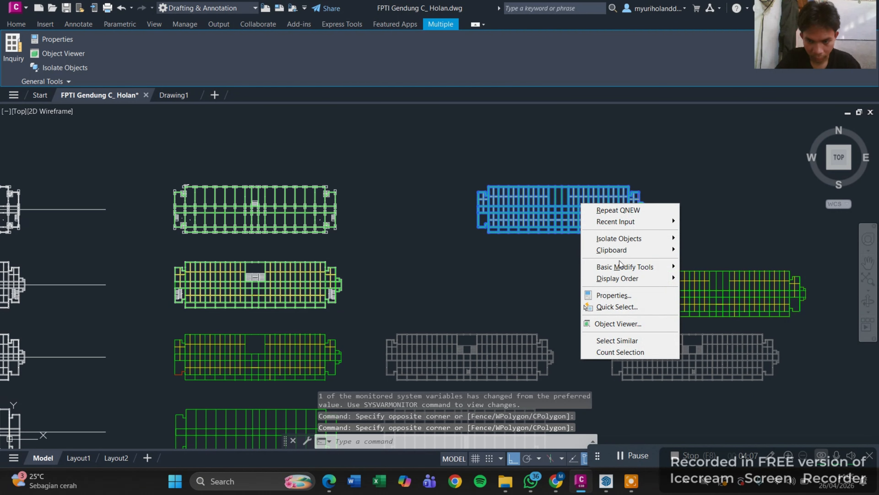
pyautogui.moveTo(632, 227)
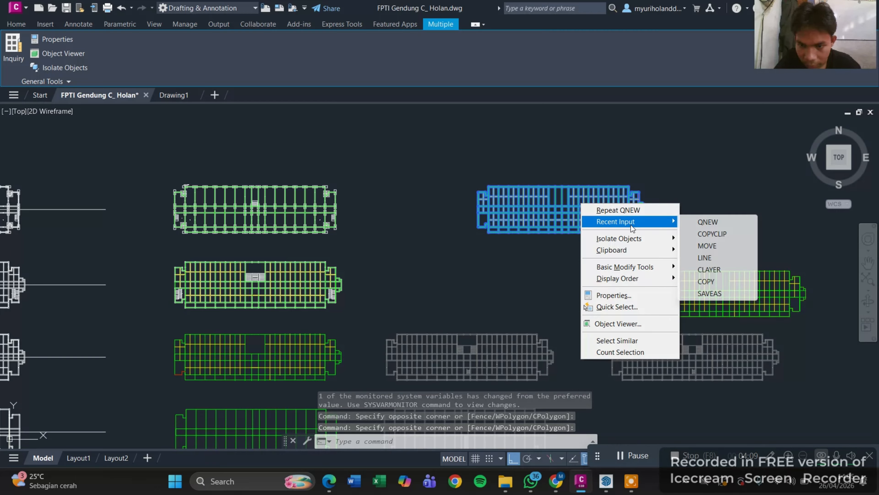
pyautogui.click(721, 235)
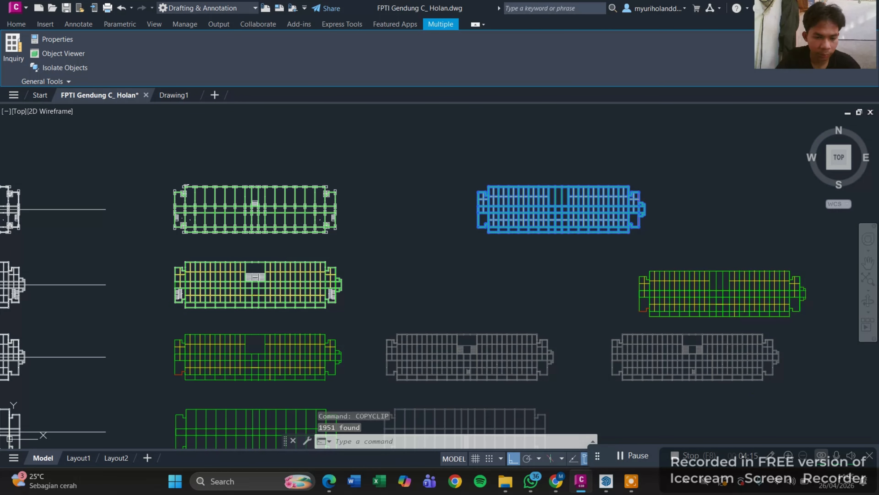
# Step: Turn on the grid display in Drawing1 and paste the copied frame into its model space
pyautogui.click(182, 95)
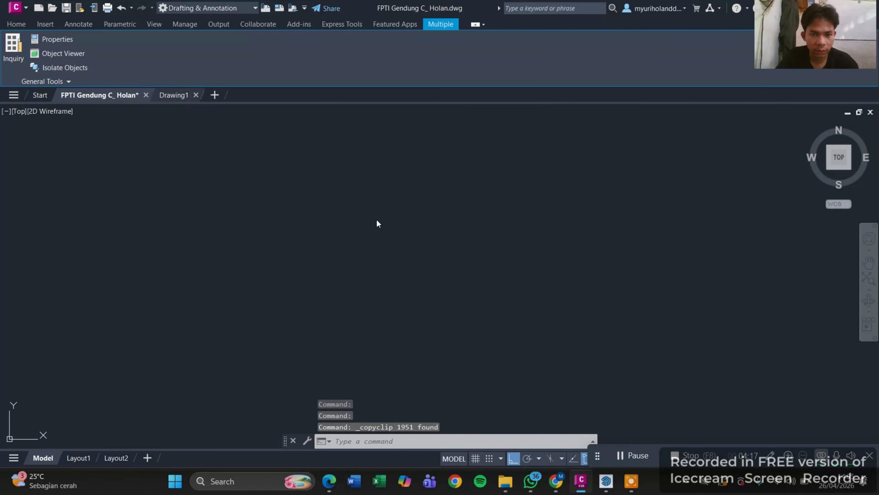
pyautogui.click(501, 457)
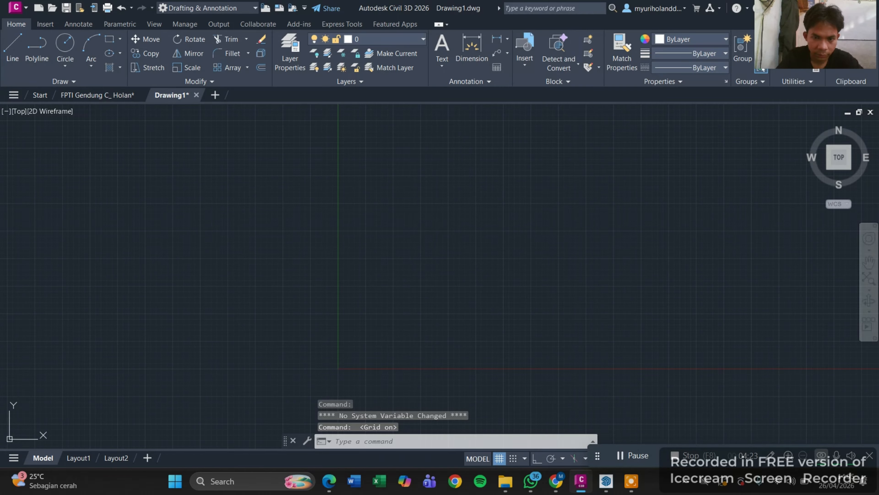
pyautogui.hotkey('ctrl', 'v')
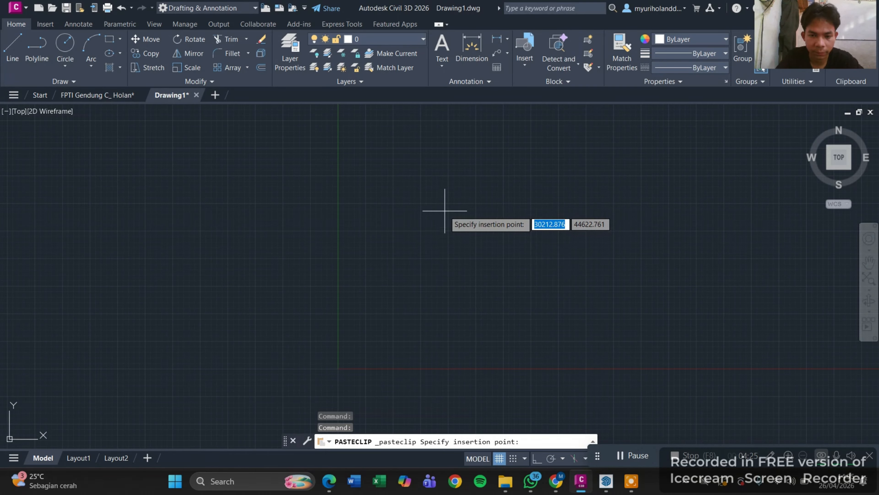
pyautogui.click(464, 269)
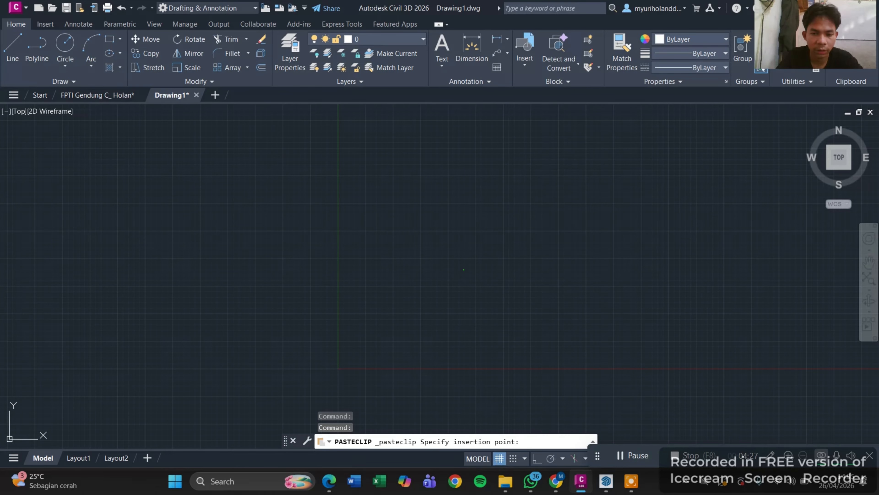
pyautogui.scroll(3, 463, 267)
pyautogui.scroll(12, 383, 299)
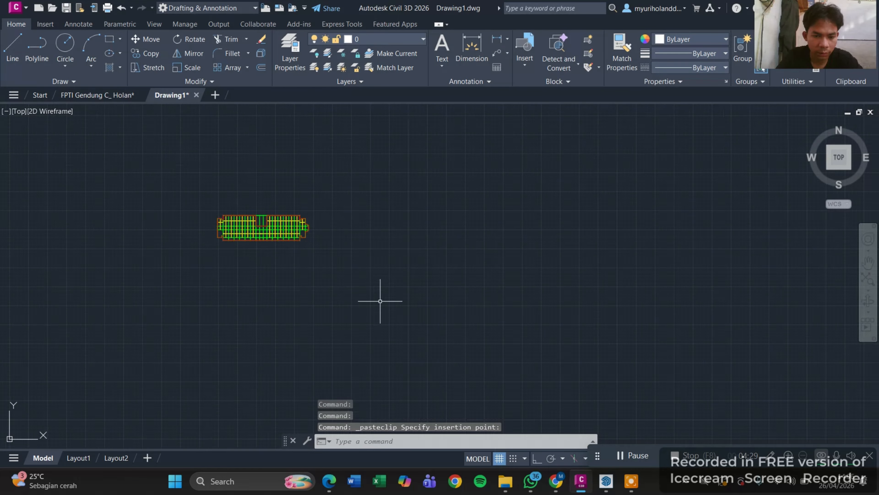
# Step: Inspect the pasted frame in 3D and top view, and check the drawing units, accepting Meters as the insertion scale
pyautogui.scroll(-3, 516, 284)
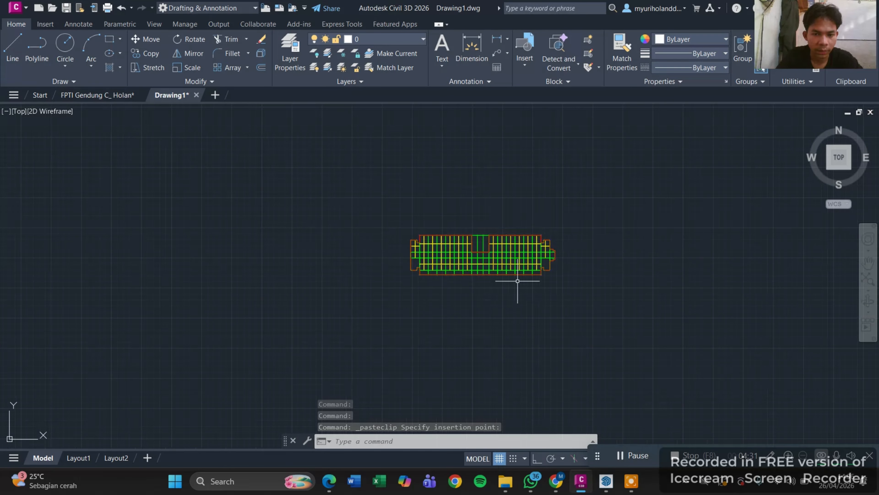
pyautogui.scroll(3, 517, 288)
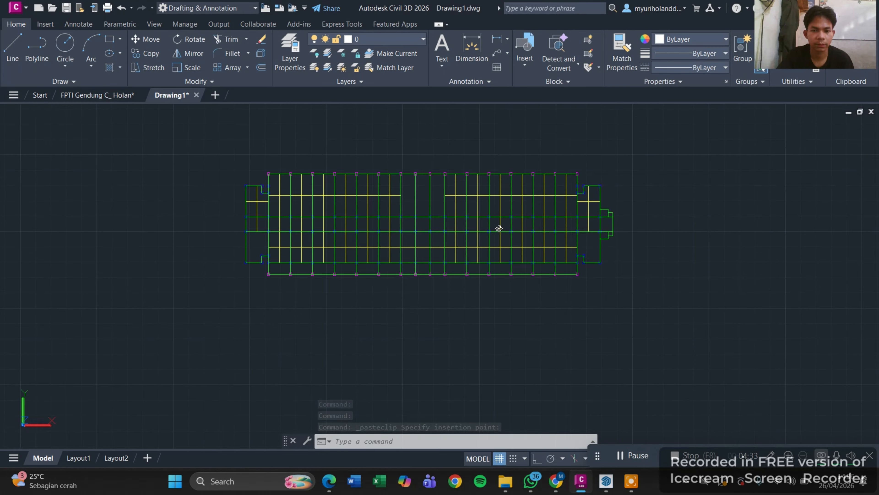
pyautogui.keyDown('shift'); pyautogui.moveTo(498, 229); pyautogui.dragTo(499, 273, button='middle'); pyautogui.keyUp('shift')
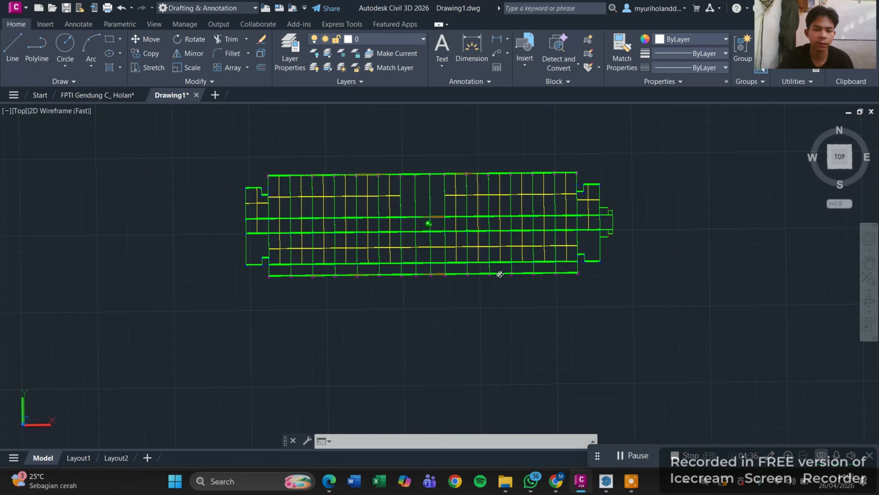
pyautogui.click(841, 157)
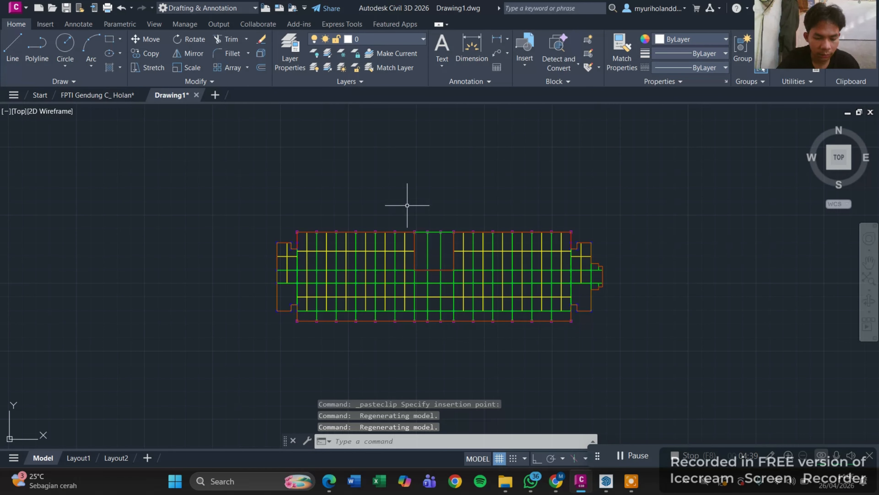
pyautogui.press('Return')
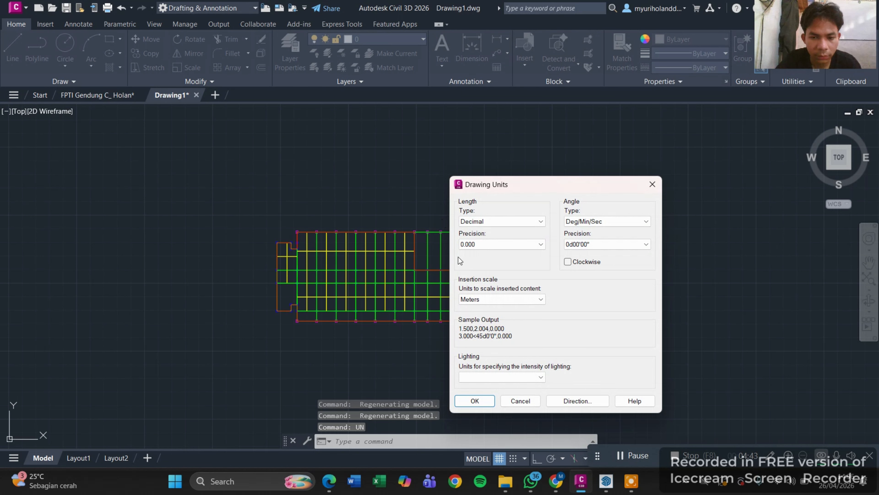
pyautogui.click(477, 400)
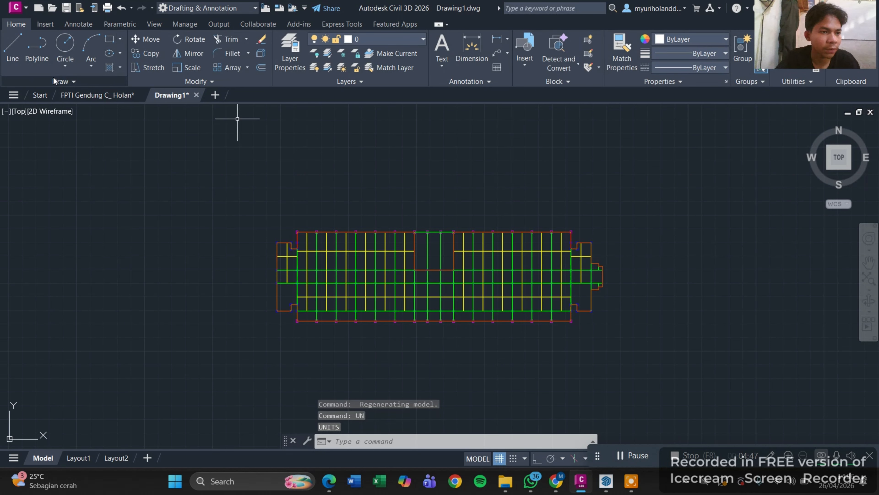
# Step: Start saving the new drawing under another name in Documents > SEMESTER 3, naming it "ETABS_ 1" followed by the author's name
pyautogui.click(15, 7)
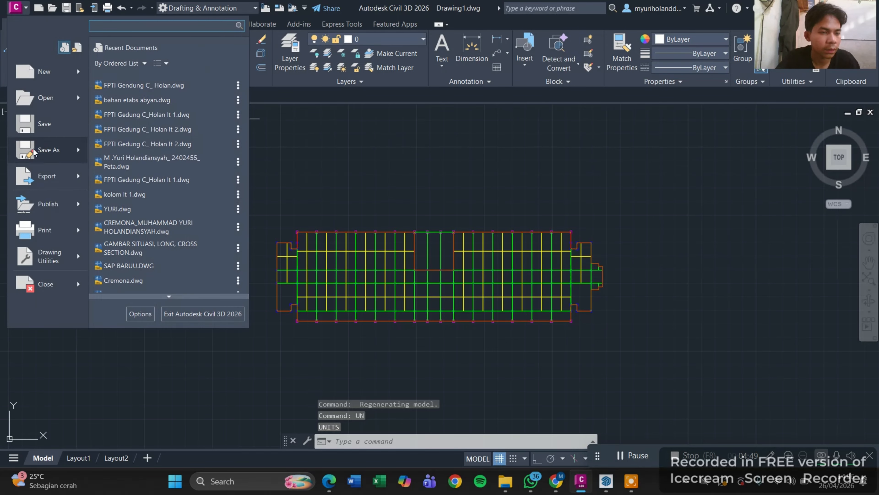
pyautogui.click(62, 152)
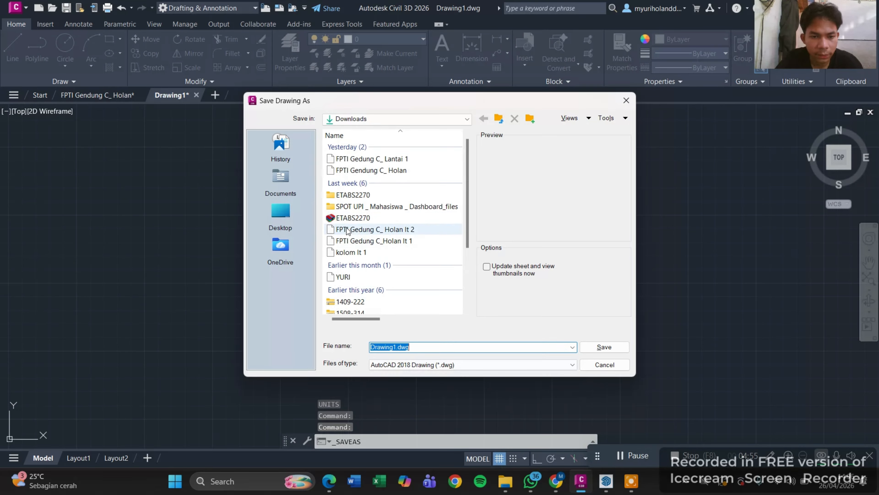
pyautogui.click(273, 181)
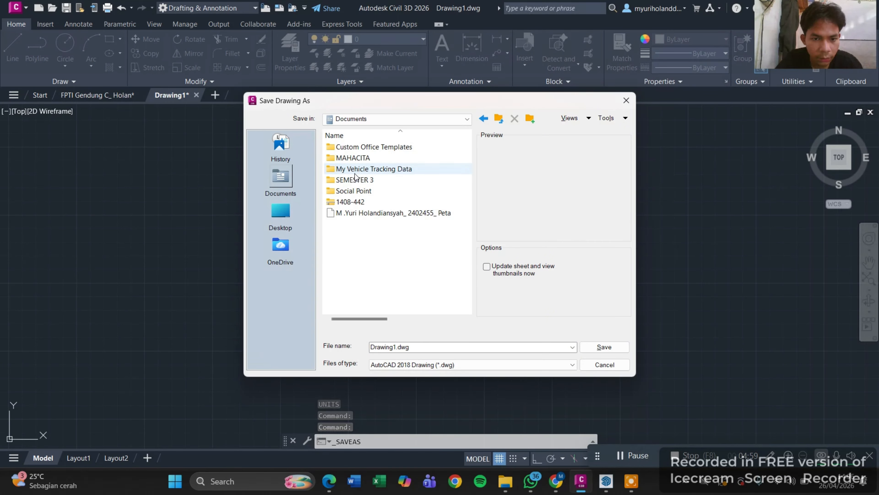
pyautogui.click(356, 178)
pyautogui.click(386, 182)
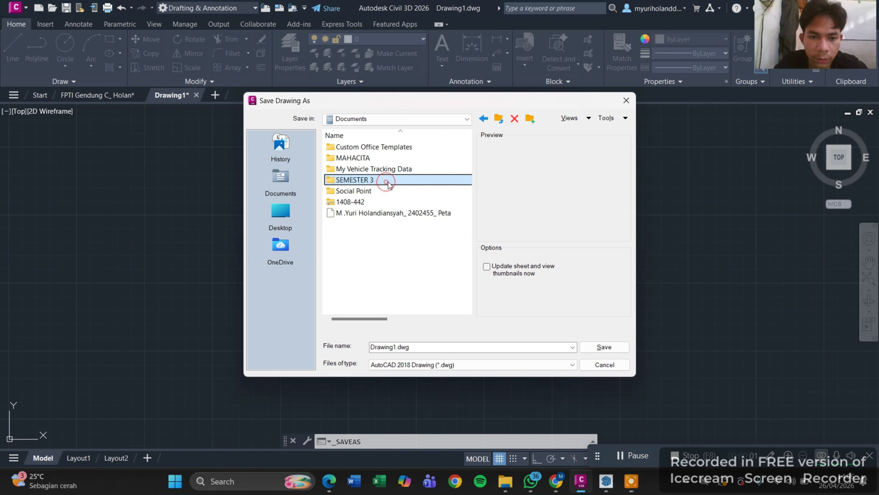
pyautogui.doubleClick(450, 347)
pyautogui.write('ETAB')
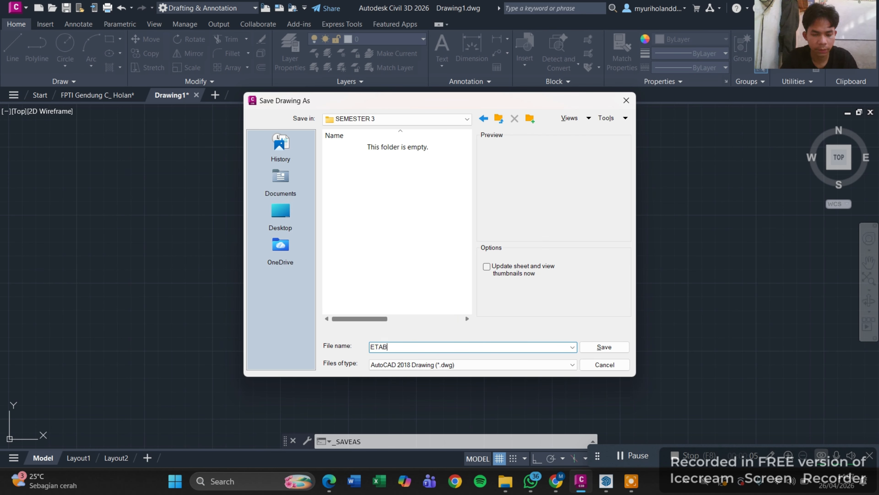
pyautogui.write('S _')
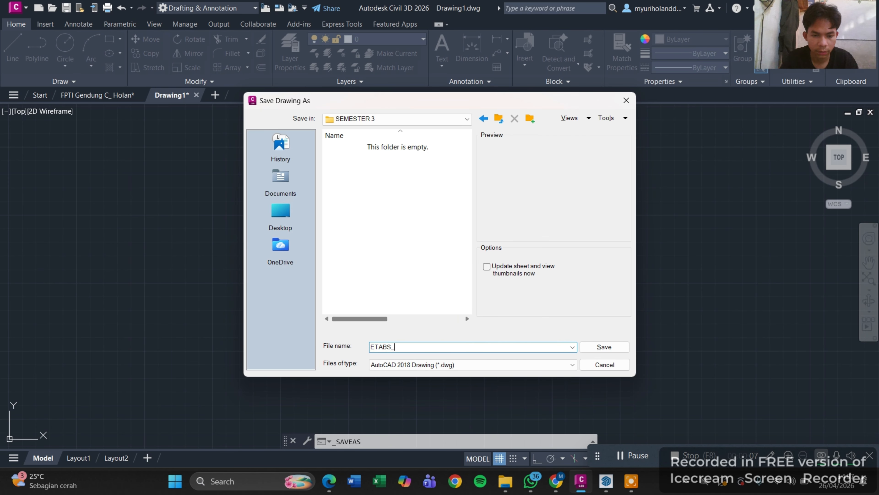
pyautogui.write(' 1 Holan')
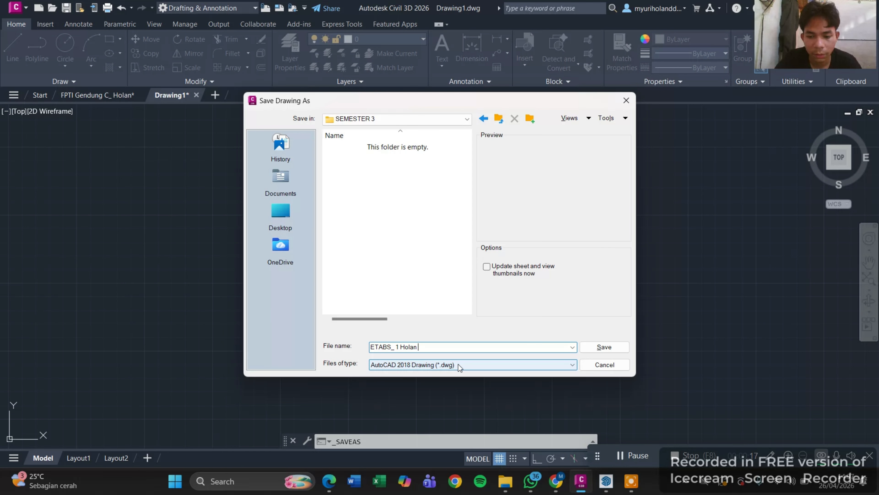
pyautogui.moveTo(628, 483)
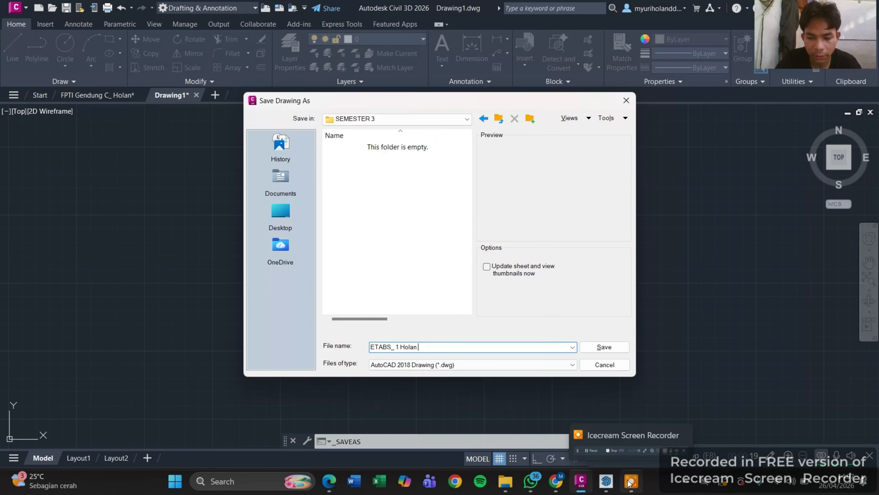
# Step: Set the file type to AutoCAD 2018 DXF (*.dxf) and save the drawing
pyautogui.click(425, 365)
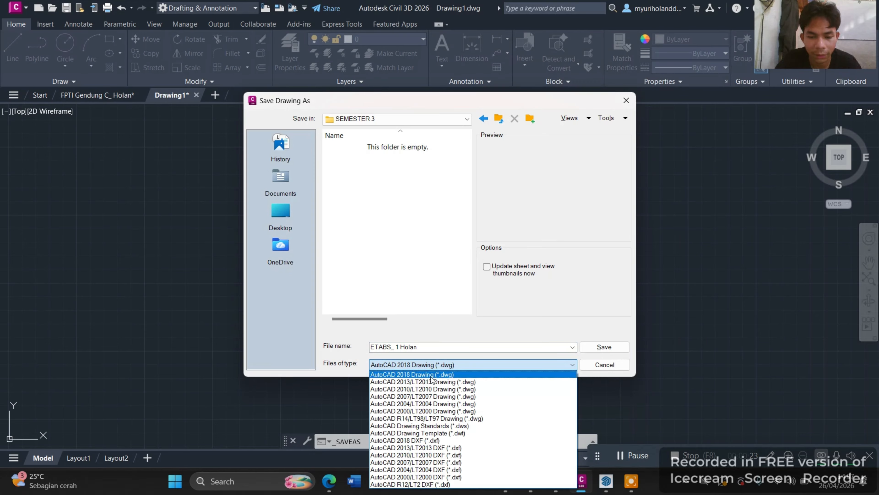
pyautogui.click(432, 441)
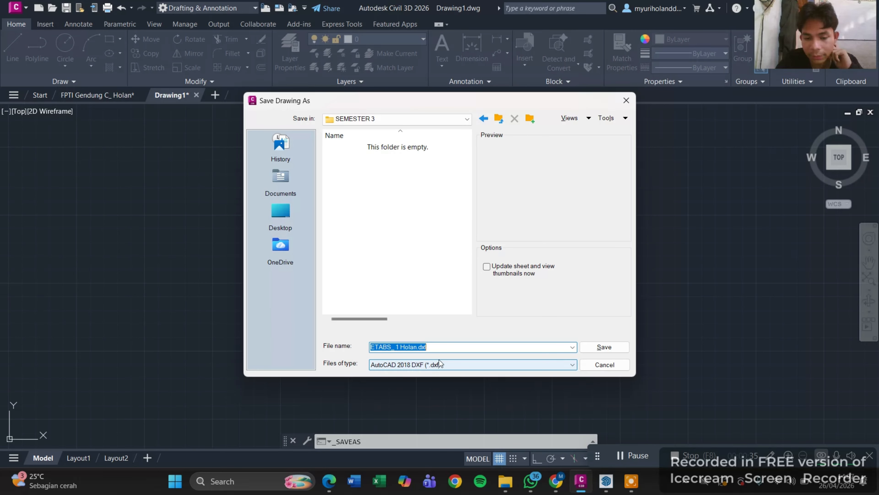
pyautogui.click(448, 347)
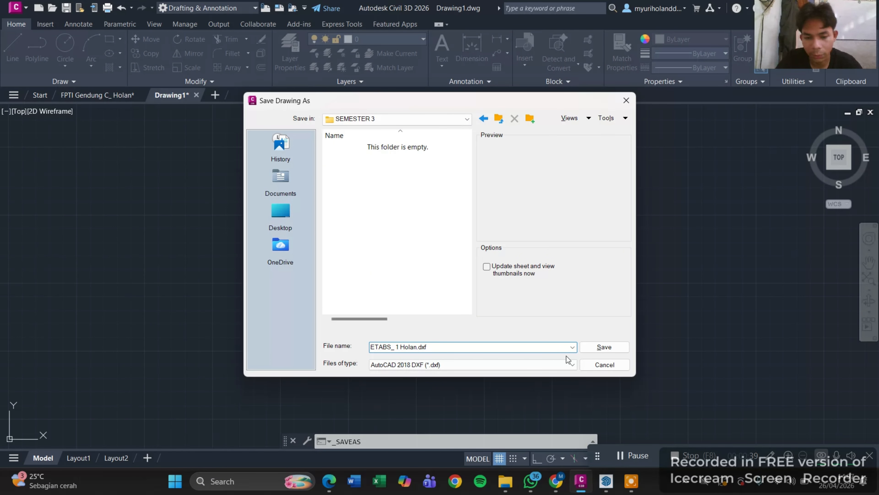
pyautogui.click(601, 351)
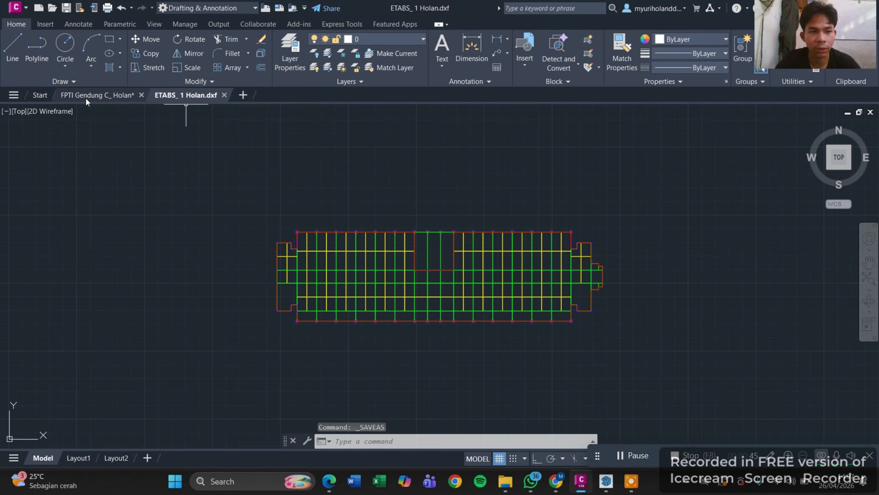
# Step: Save a second DXF copy of the drawing in SEMESTER 3, naming it "ETABS_ 2" followed by the author's name
pyautogui.click(23, 12)
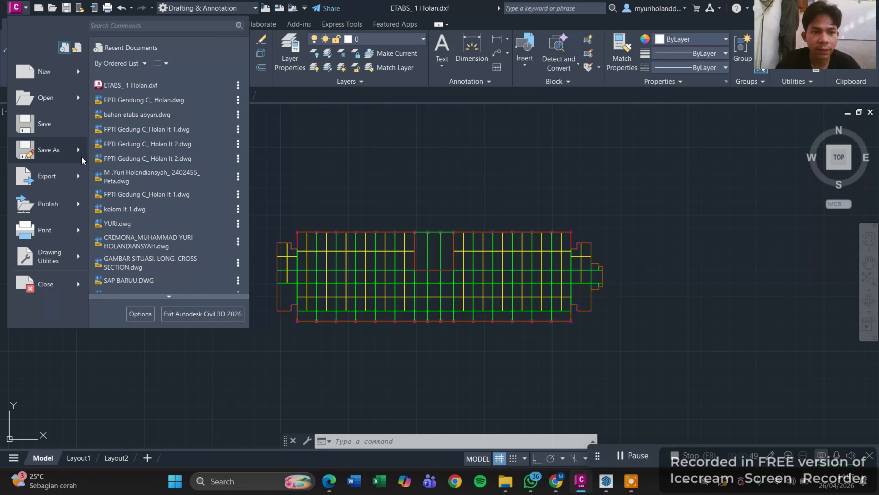
pyautogui.click(68, 149)
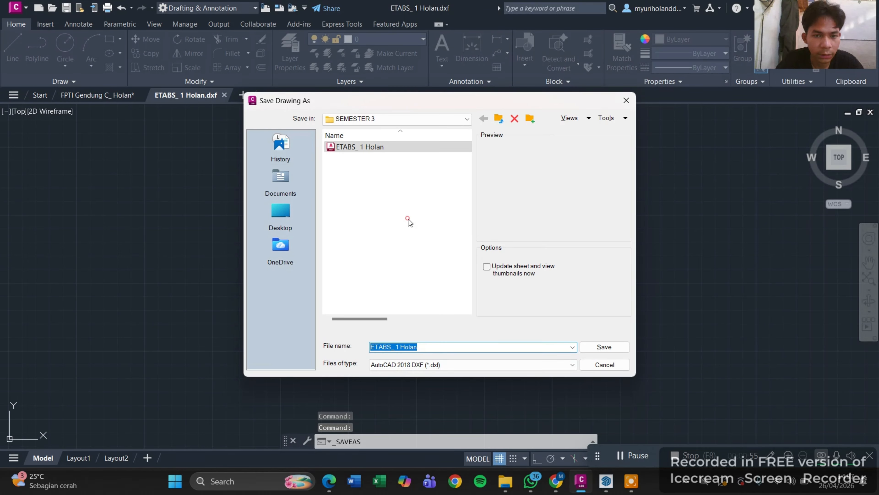
pyautogui.click(431, 347)
pyautogui.click(398, 346)
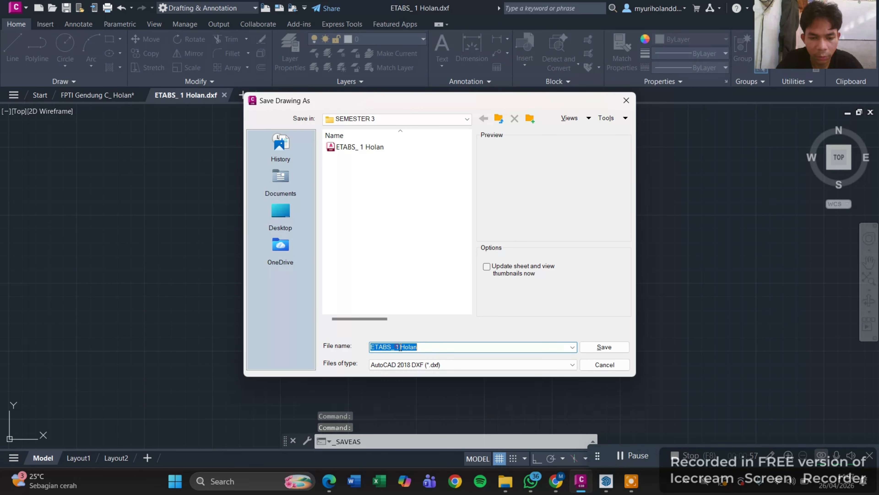
pyautogui.click(399, 348)
pyautogui.press('BackSpace')
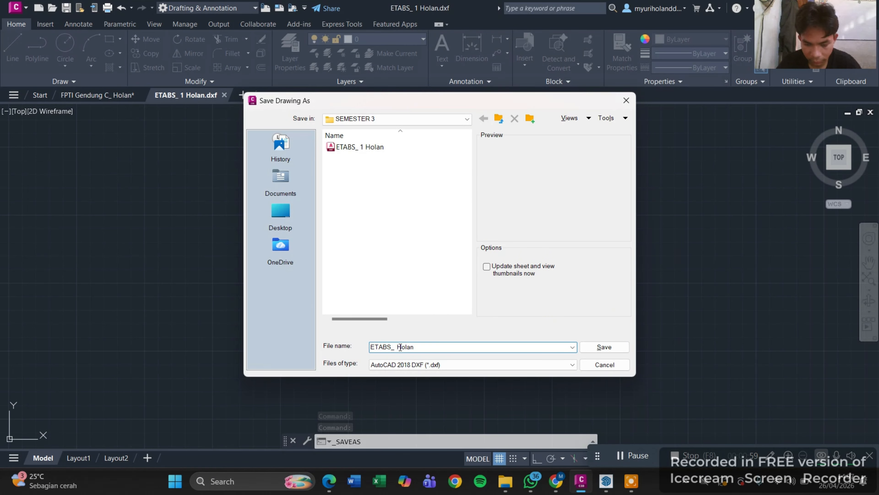
pyautogui.write('2')
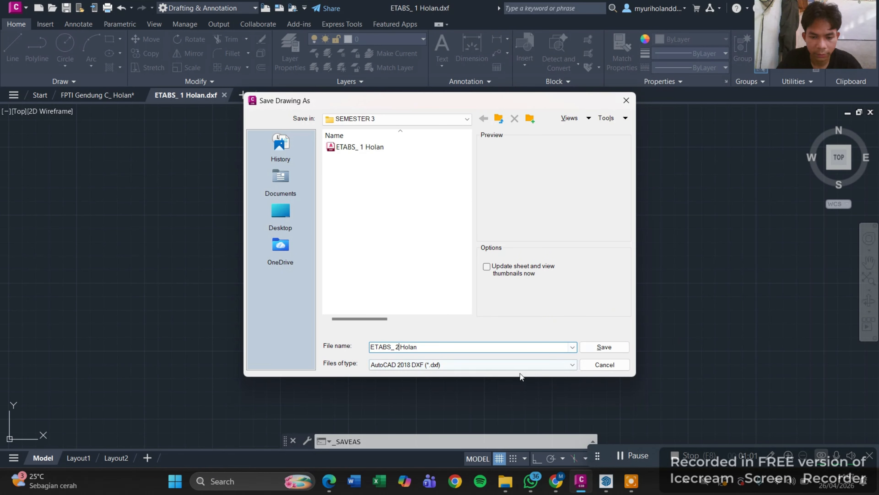
pyautogui.click(595, 352)
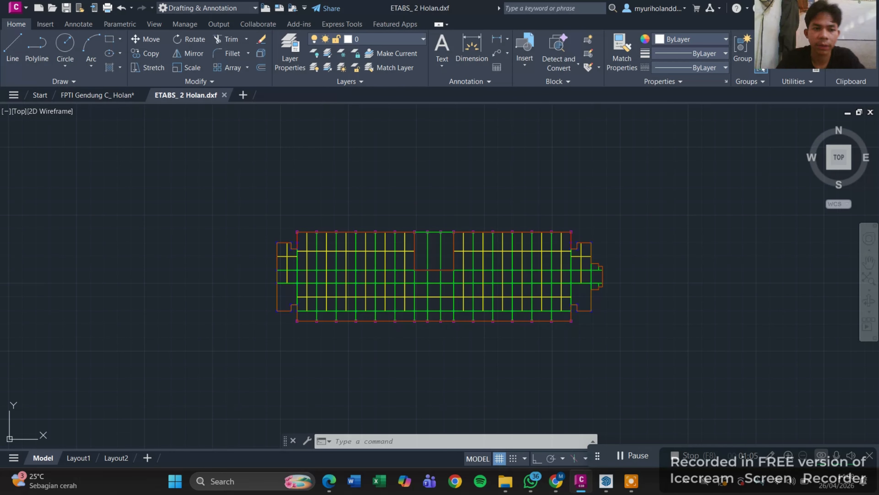
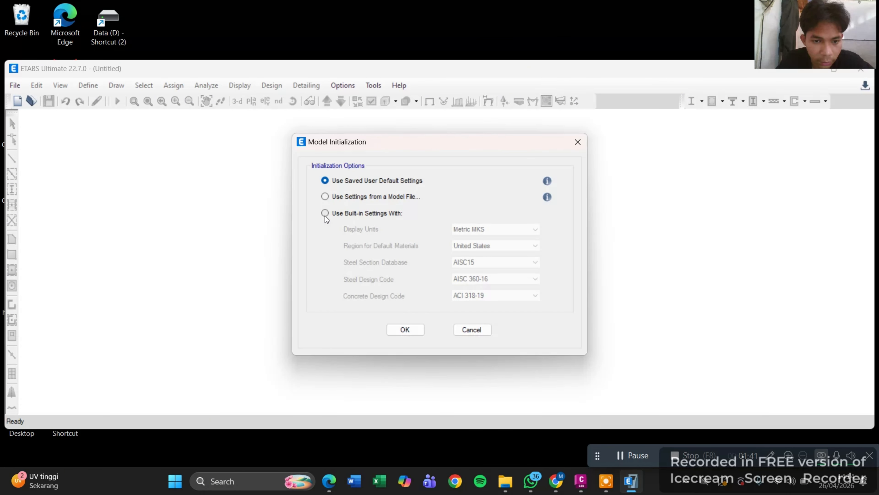
# Step: Switch to ETABS and initialize the new model with built-in settings, using Metric SI display units
pyautogui.click(326, 215)
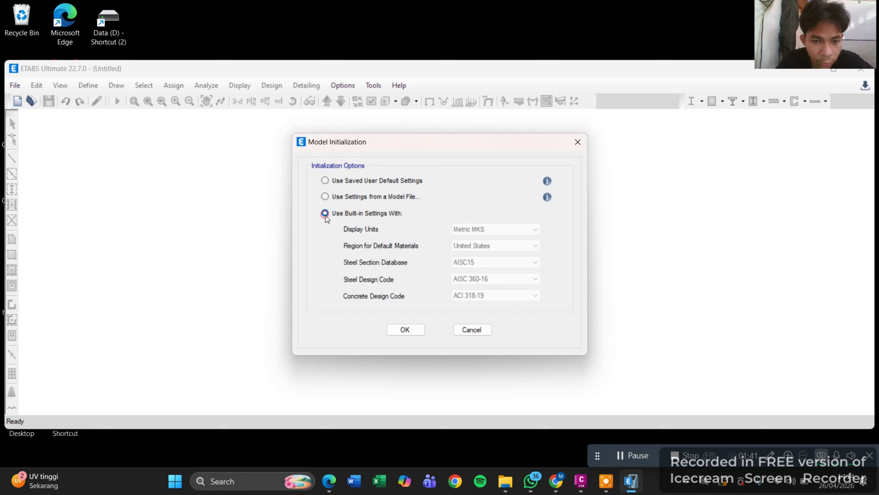
pyautogui.click(457, 232)
pyautogui.click(465, 247)
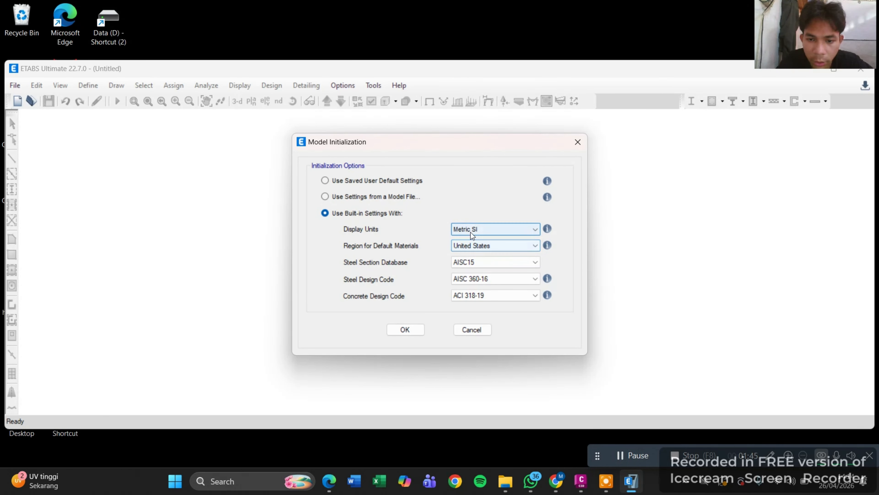
pyautogui.click(476, 231)
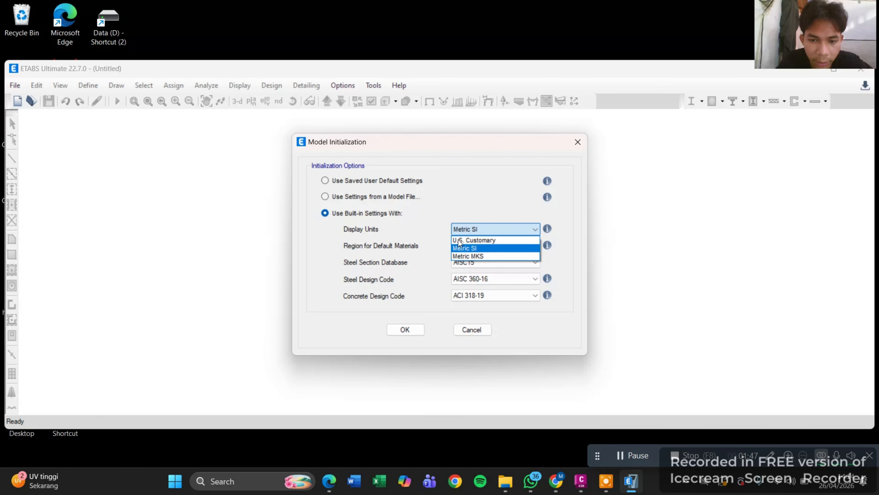
pyautogui.click(439, 231)
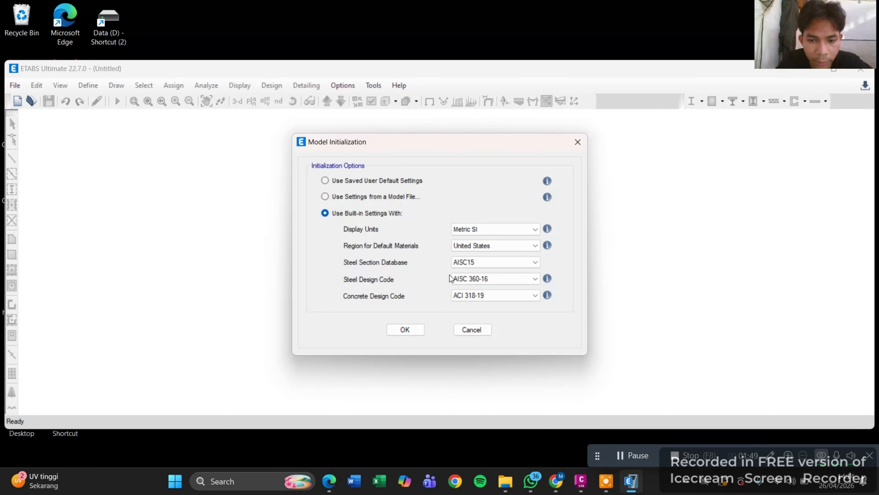
pyautogui.click(417, 332)
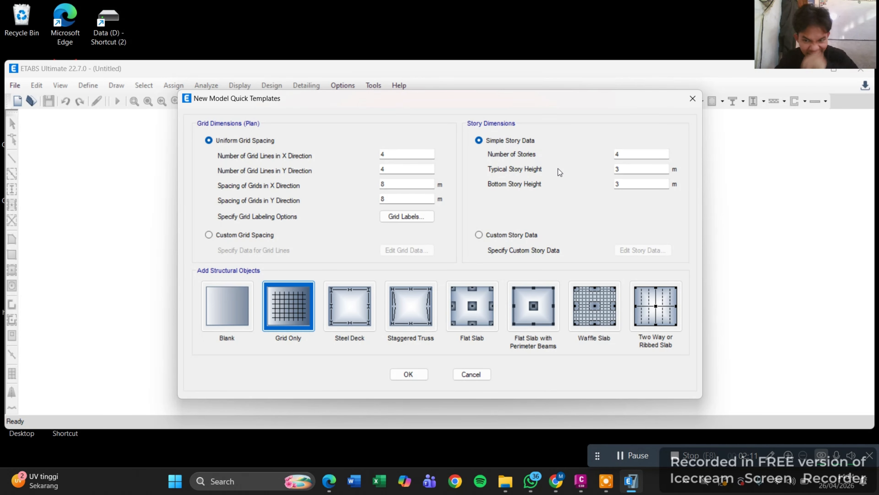
# Step: Set the typical and bottom story heights to 3.5 m, create the model from the Blank template and activate its 3-D view
pyautogui.click(621, 169)
pyautogui.click(623, 170)
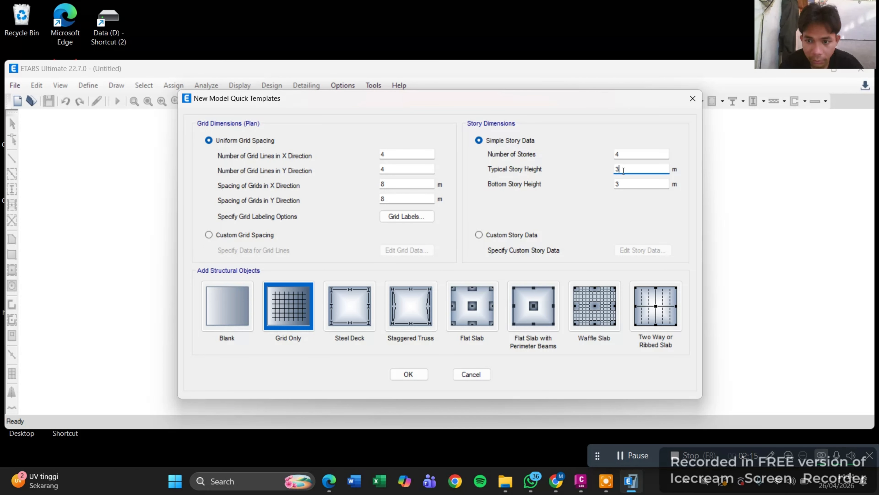
pyautogui.write('.5')
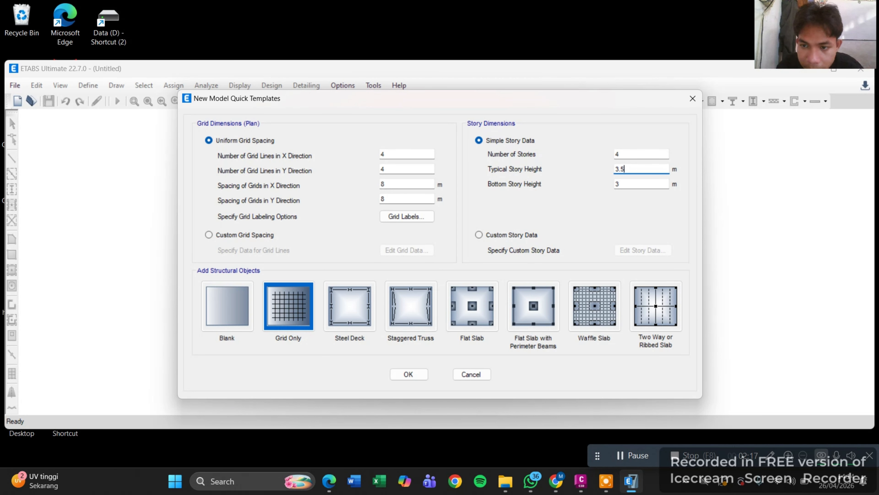
pyautogui.click(632, 183)
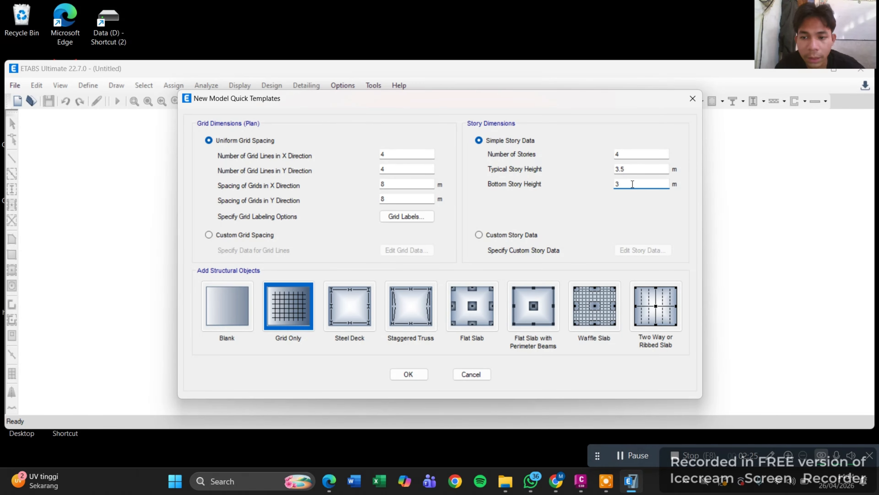
pyautogui.write('.5')
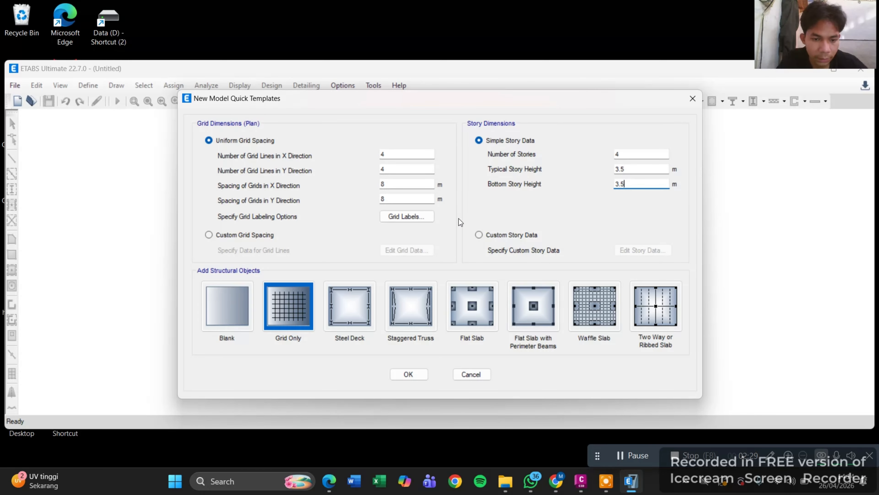
pyautogui.click(248, 304)
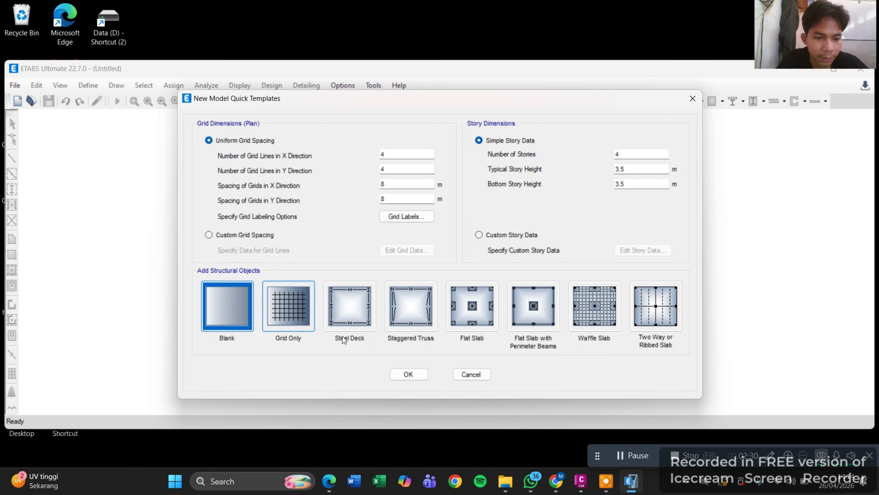
pyautogui.click(423, 374)
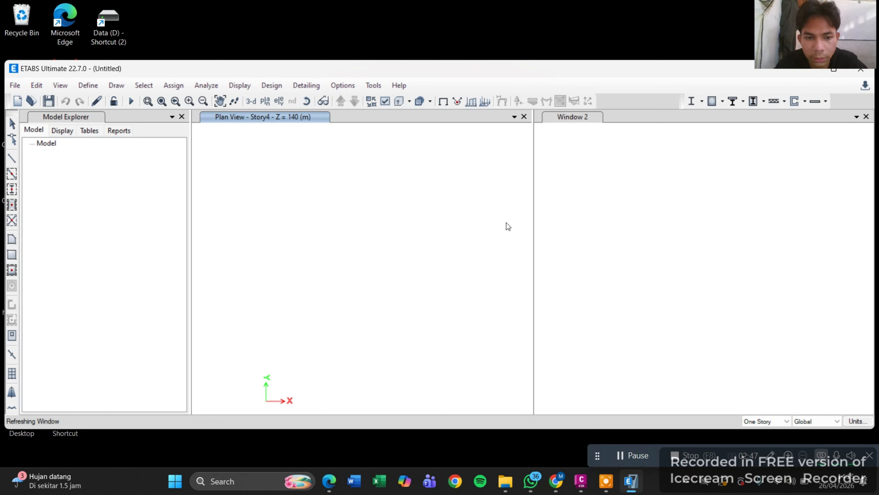
pyautogui.click(666, 230)
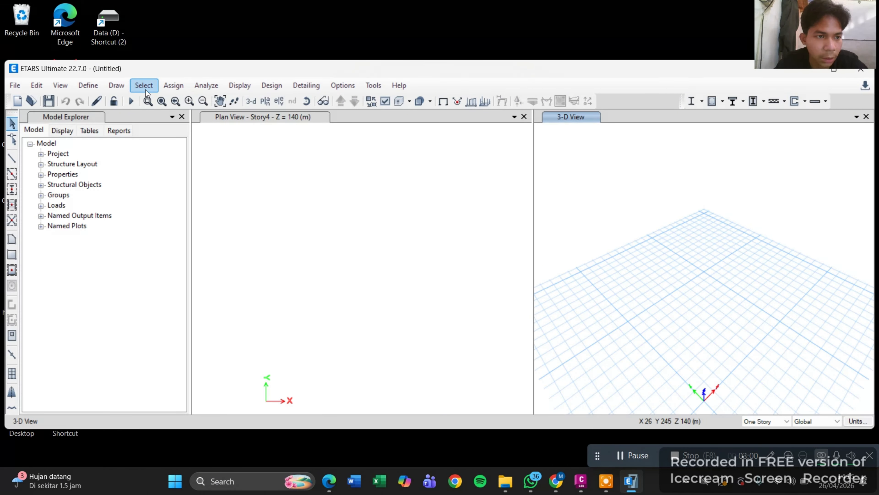
# Step: Add a new Concrete Rectangular frame section property and start its property name with "K"
pyautogui.click(100, 91)
pyautogui.moveTo(152, 114)
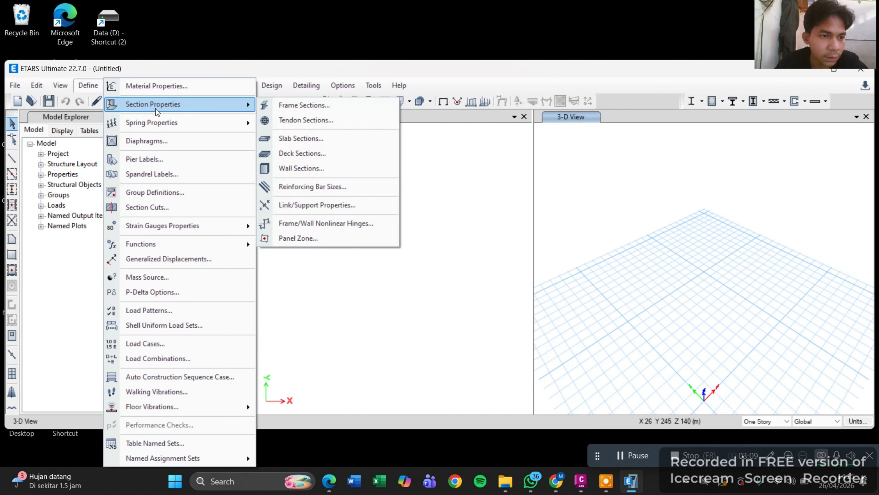
pyautogui.click(282, 106)
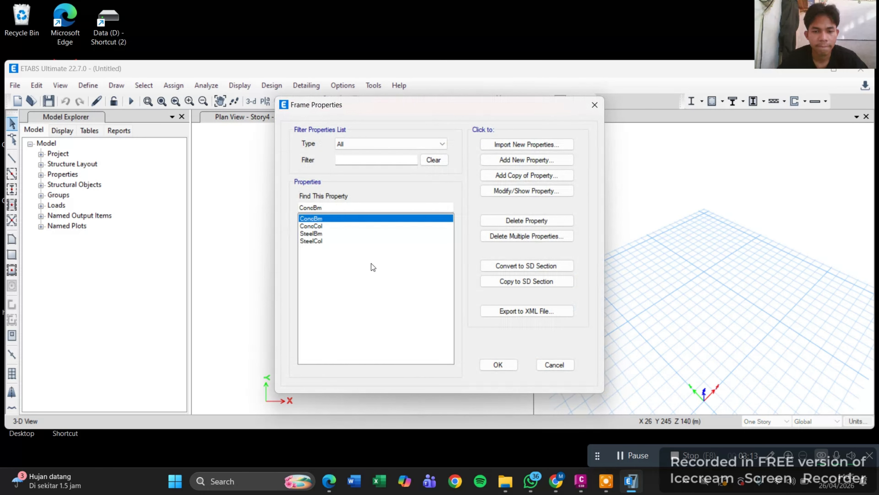
pyautogui.click(545, 163)
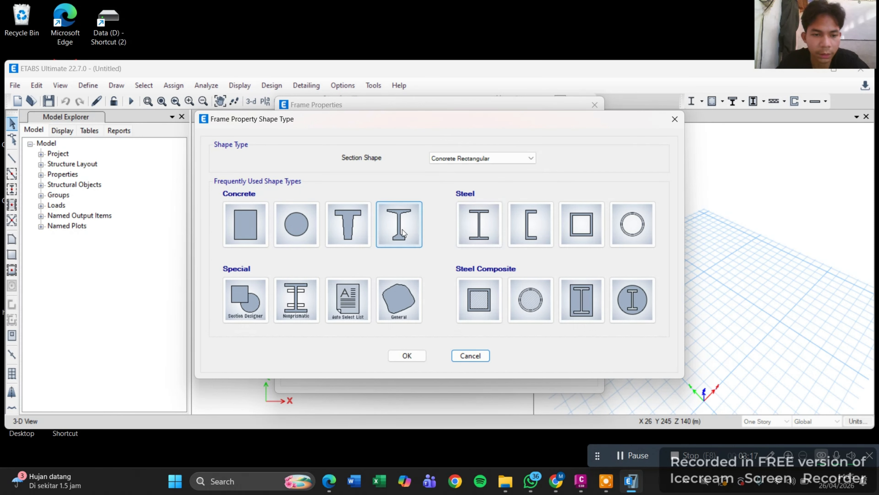
pyautogui.press('Escape')
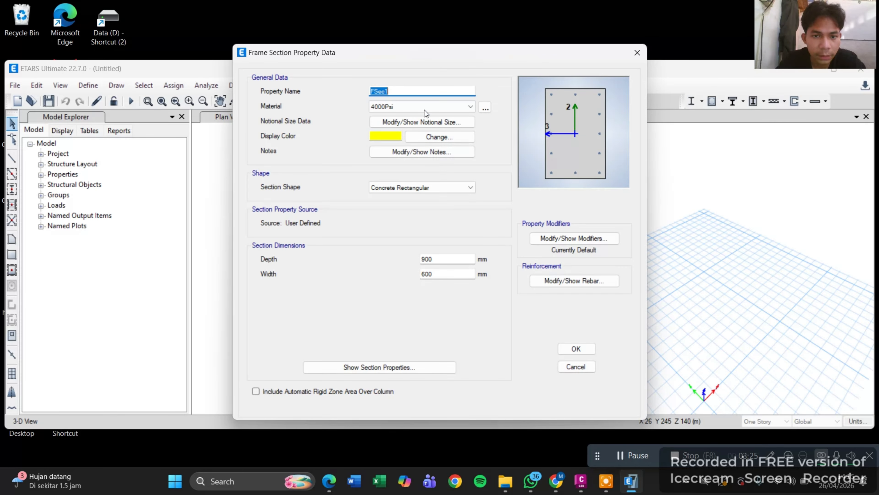
pyautogui.click(404, 92)
pyautogui.doubleClick(405, 93)
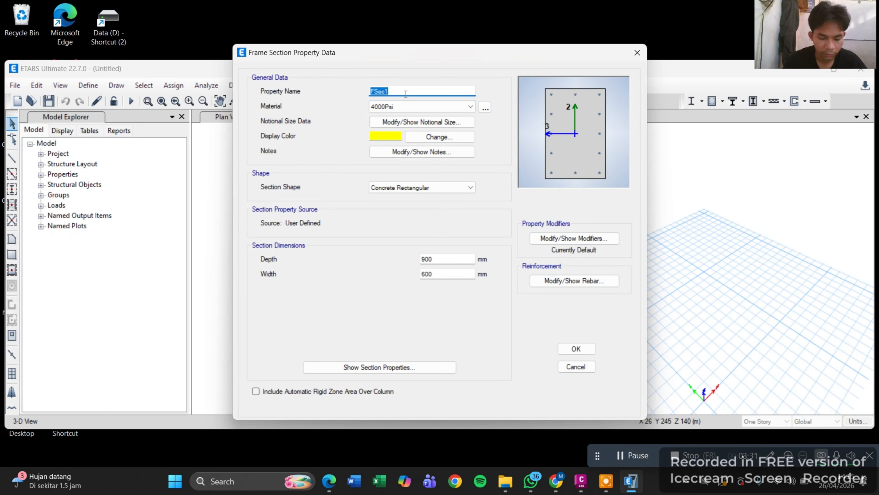
pyautogui.write('K')
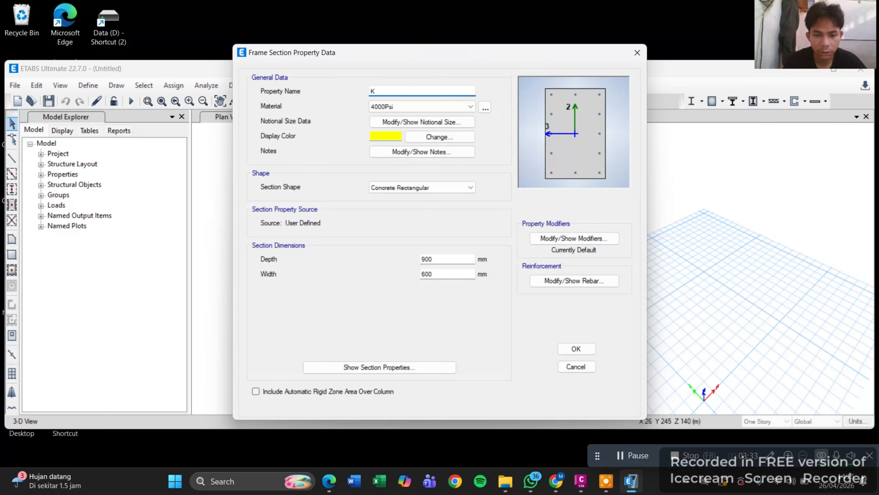
# Step: Switch to Civil 3D and look up the column size layers in the DXF and FPTI Gendung C drawings
pyautogui.click(582, 481)
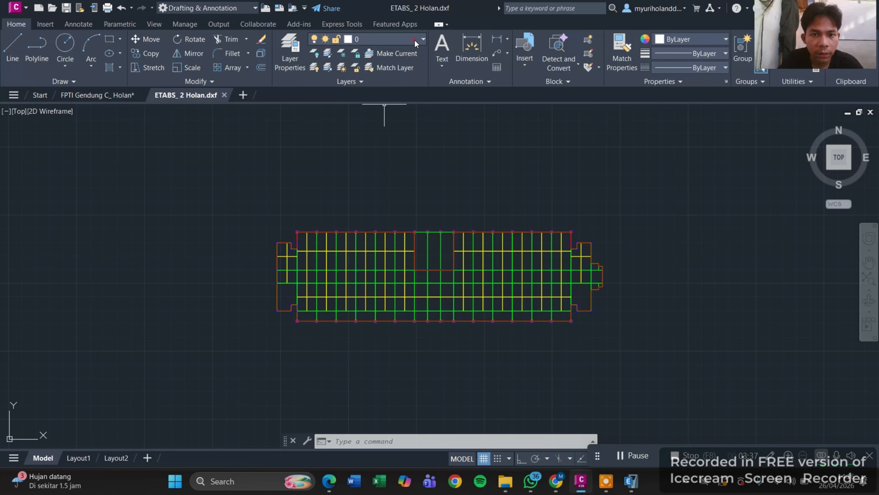
pyautogui.click(415, 40)
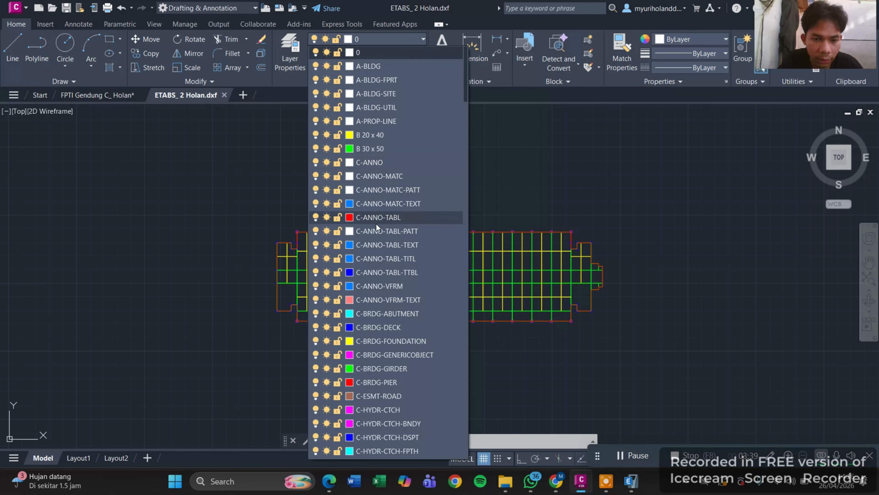
pyautogui.scroll(-8, 378, 229)
pyautogui.scroll(-15, 378, 231)
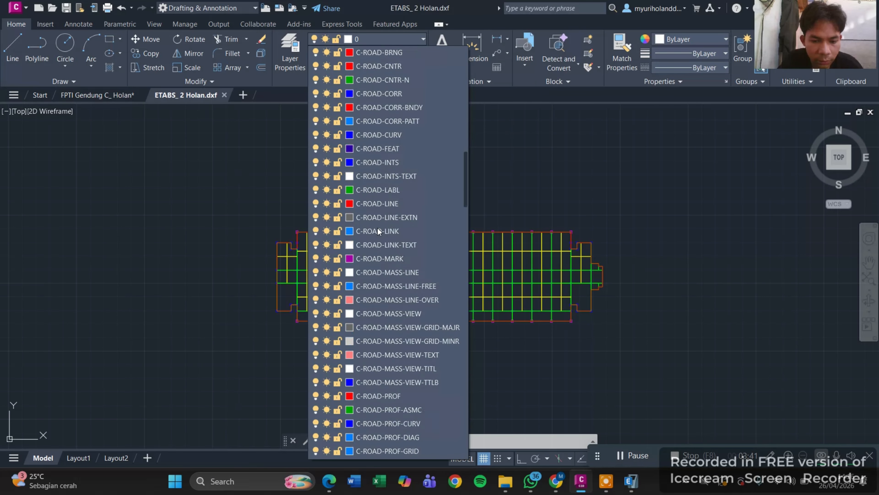
pyautogui.scroll(10, 378, 232)
pyautogui.scroll(15, 367, 156)
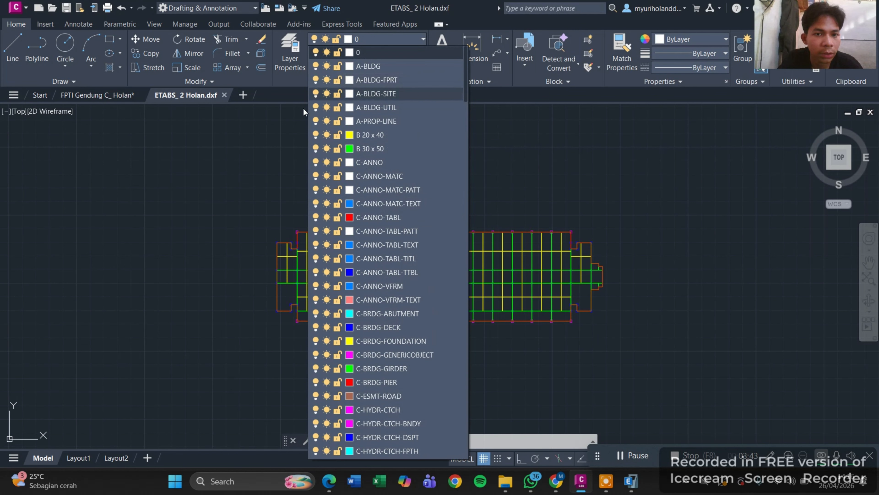
pyautogui.click(107, 98)
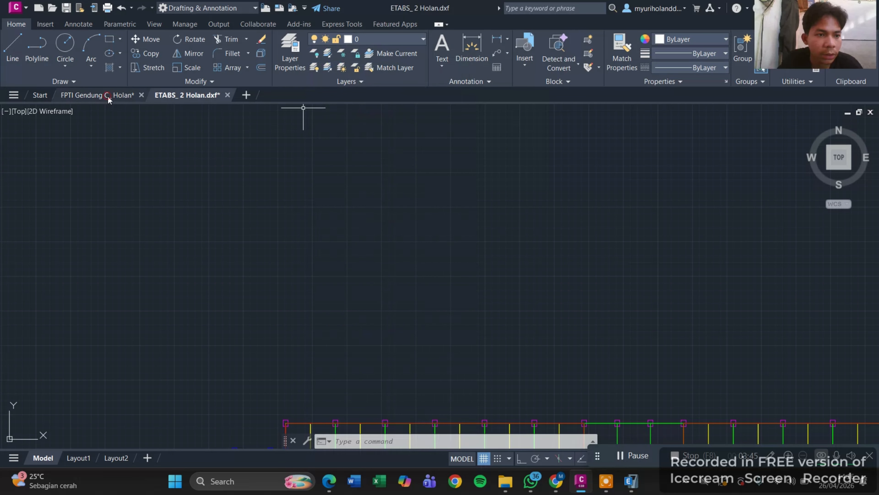
pyautogui.click(107, 97)
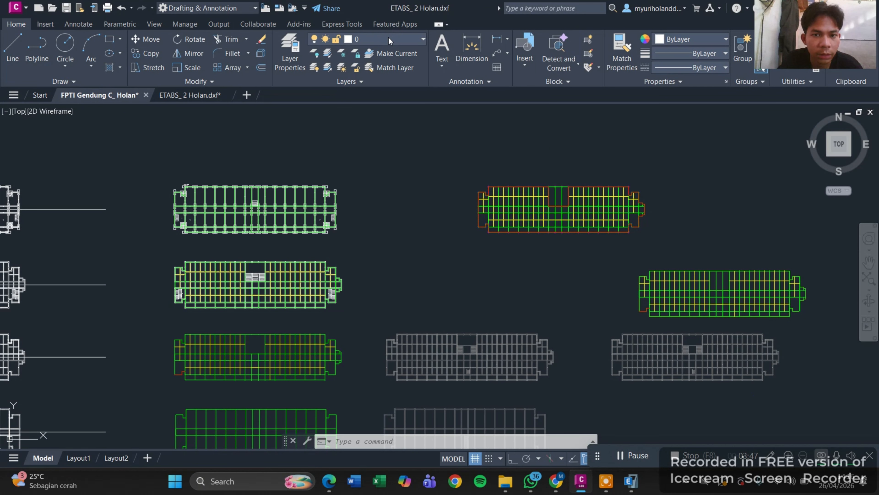
pyautogui.click(401, 51)
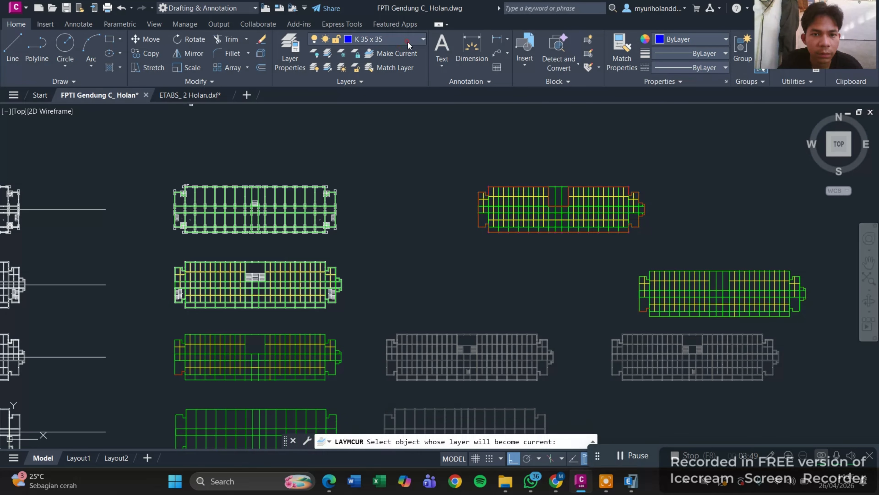
pyautogui.click(407, 41)
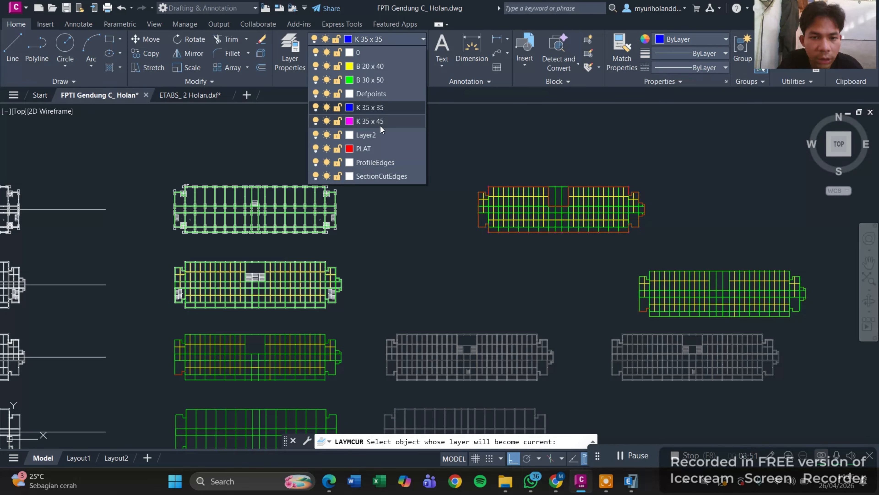
# Step: Switch back to ETABS and name the section K 35X45, rechecking the column layer size in Civil 3D
pyautogui.hotkey('alt', 'Tab')
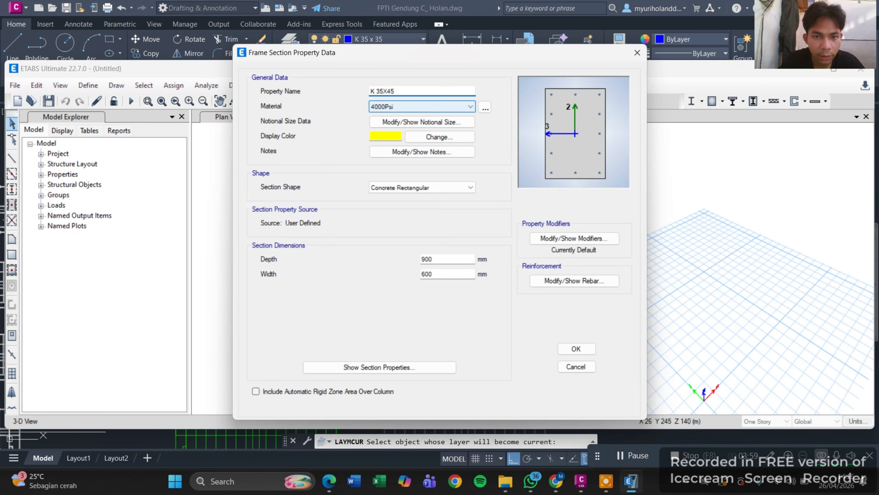
pyautogui.hotkey('alt', 'Tab')
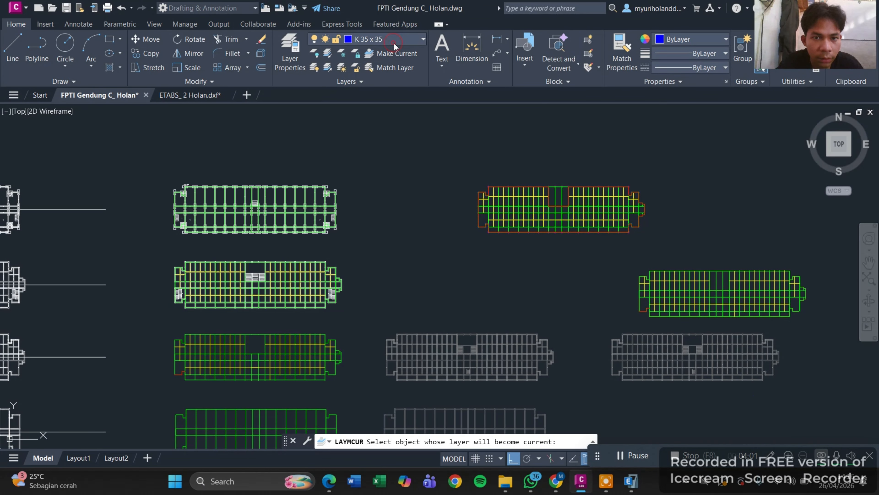
pyautogui.click(395, 41)
pyautogui.click(394, 42)
pyautogui.hotkey('alt', 'Tab')
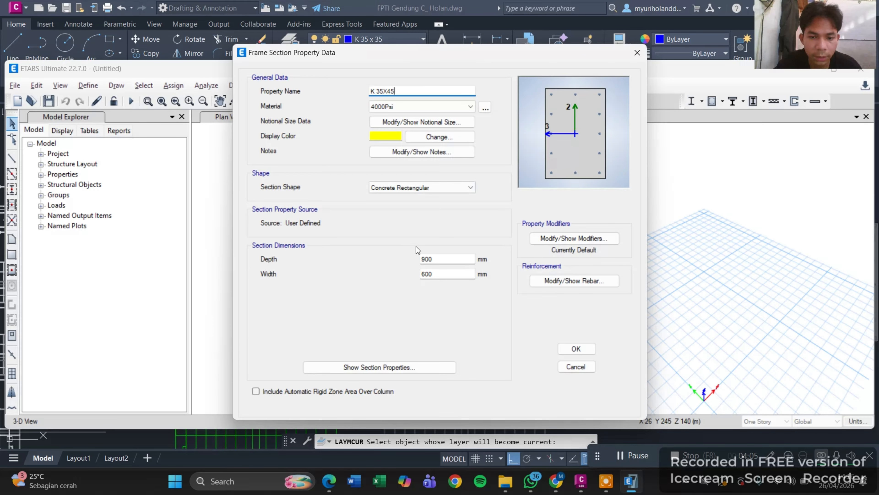
# Step: Set the K 35X45 section's depth to 350 mm and width to 450 mm
pyautogui.click(440, 259)
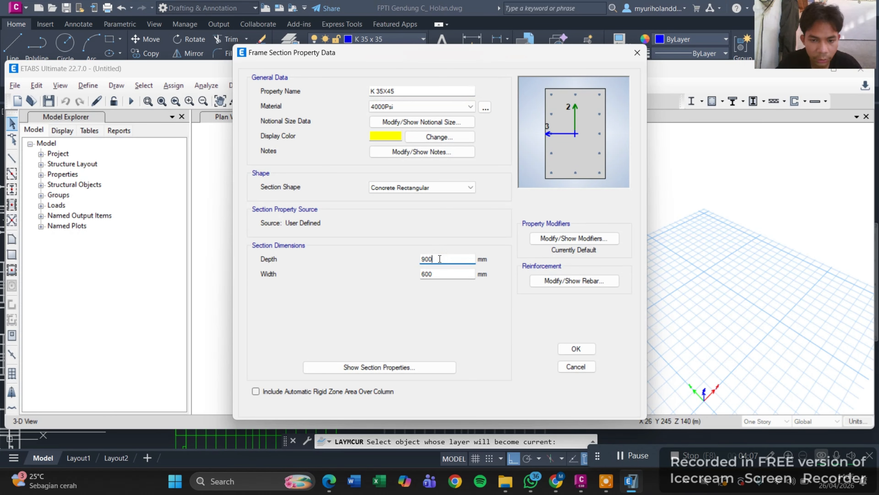
pyautogui.press('BackSpace')
pyautogui.press('BackSpace')
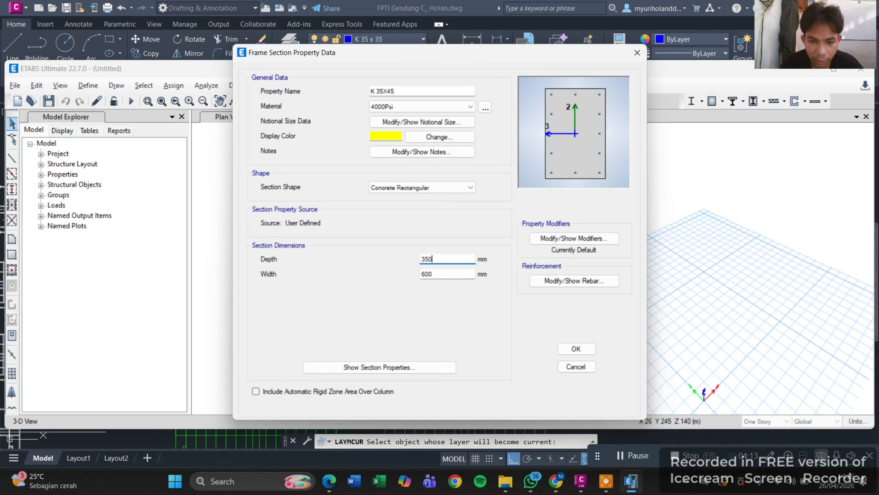
pyautogui.click(442, 274)
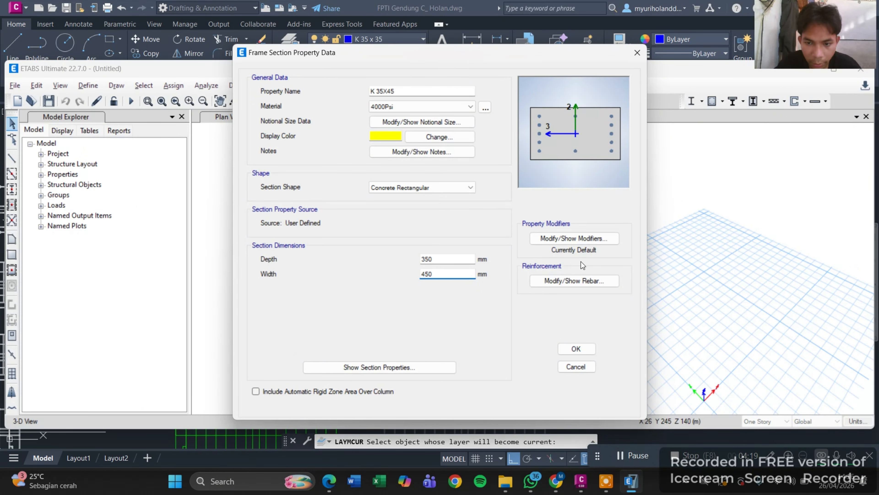
# Step: Set the K 35X45 reinforcement to P-M2-M3 Design (Column) and accept the section
pyautogui.click(534, 281)
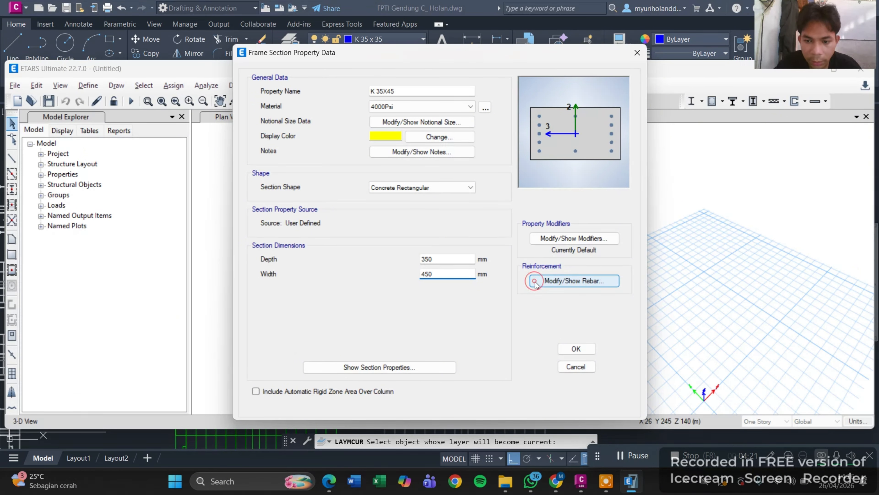
pyautogui.click(557, 286)
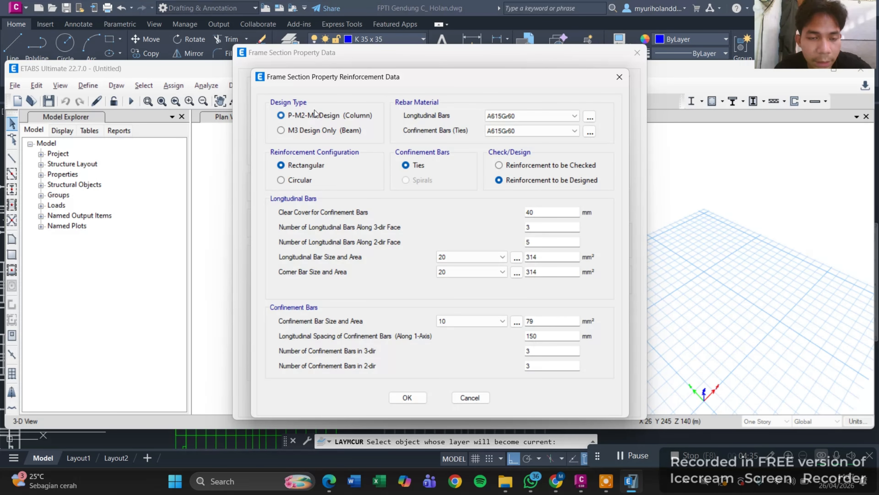
pyautogui.click(281, 131)
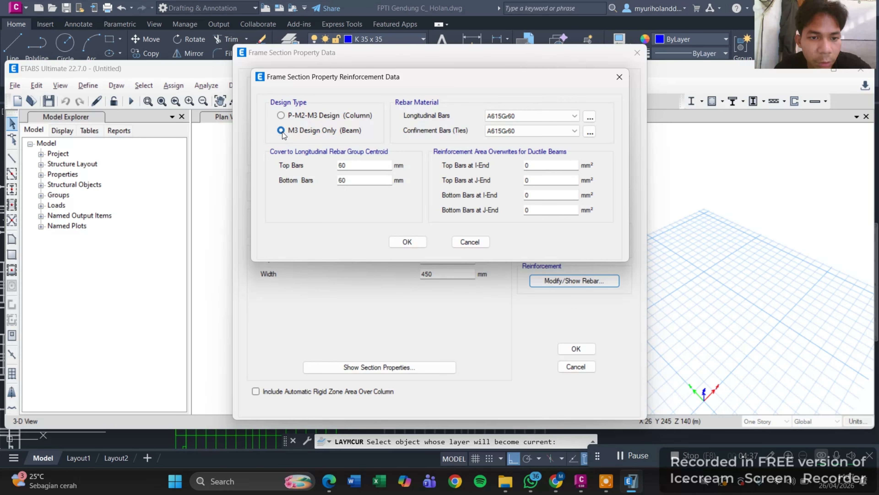
pyautogui.click(281, 116)
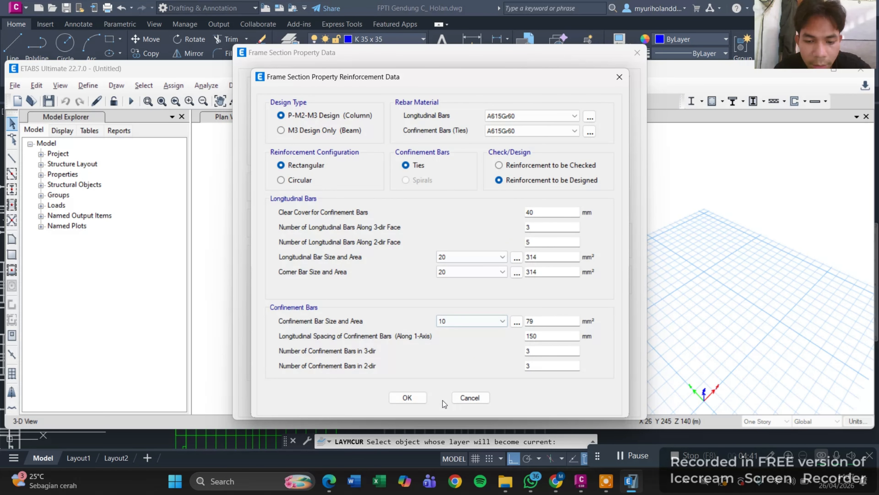
pyautogui.click(412, 397)
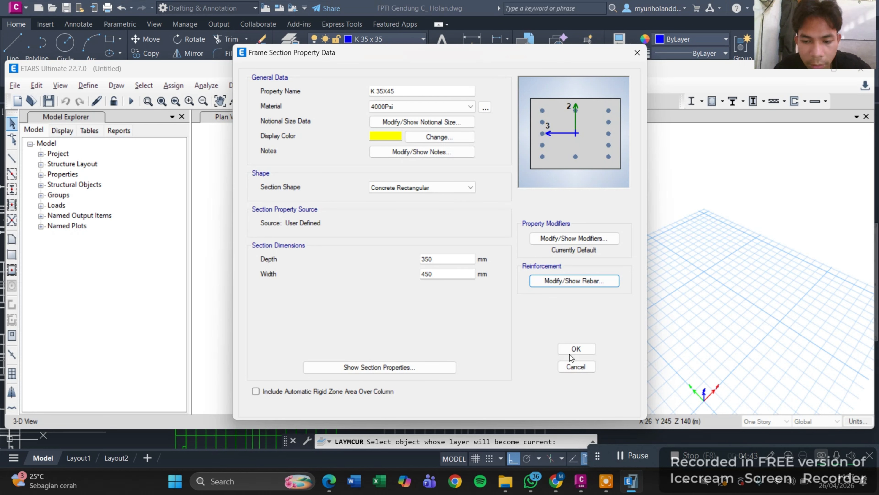
pyautogui.click(573, 347)
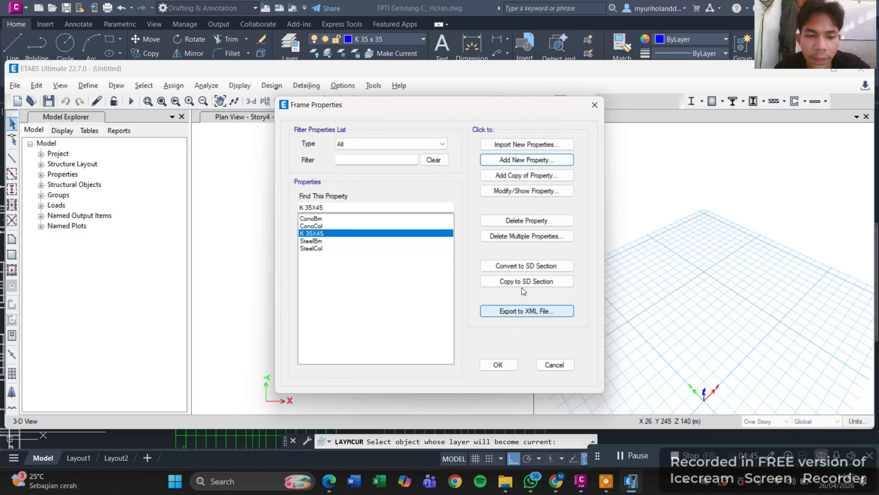
# Step: Add another Concrete Rectangular section with a name starting with "B" and look up the beam size layers in Civil 3D
pyautogui.click(543, 160)
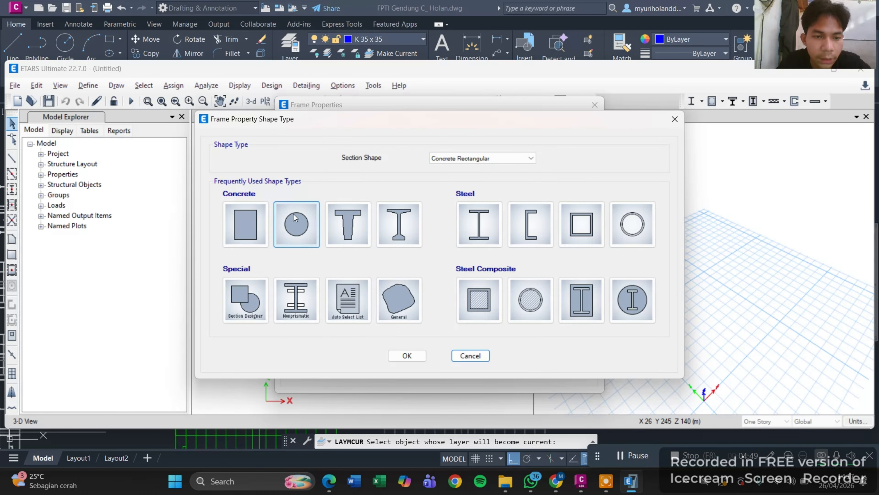
pyautogui.click(248, 227)
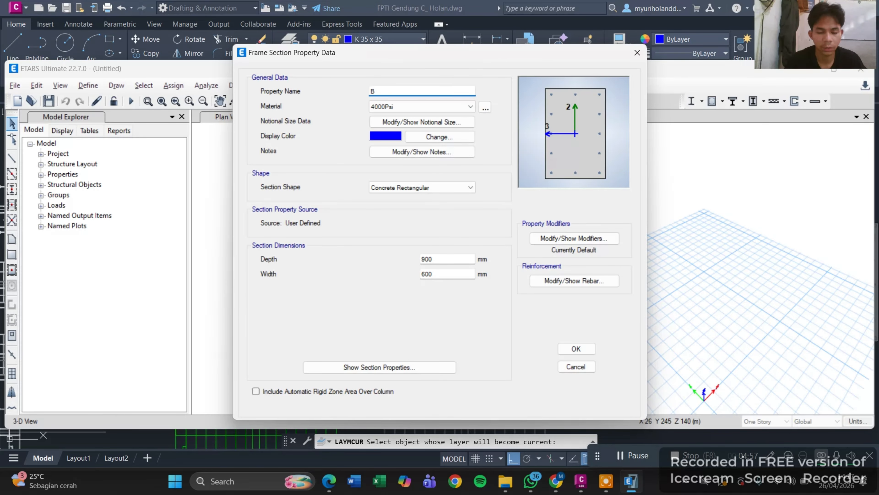
pyautogui.hotkey('alt', 'Tab')
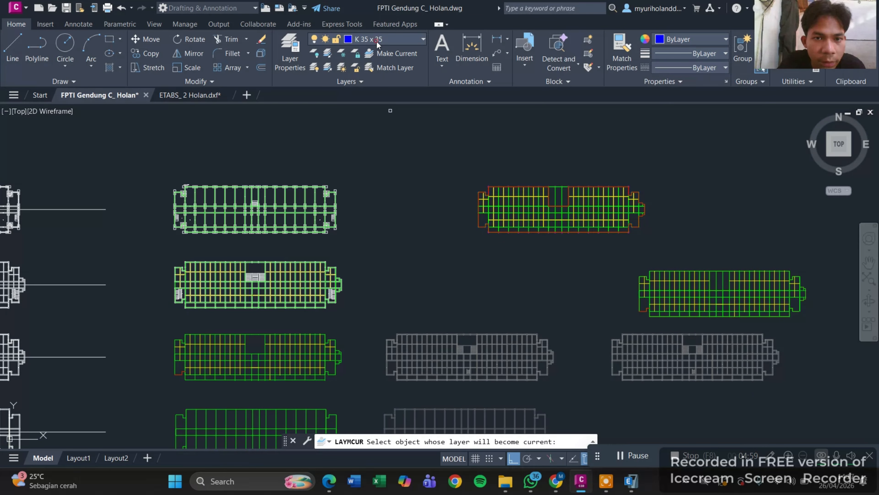
pyautogui.click(377, 42)
pyautogui.click(376, 39)
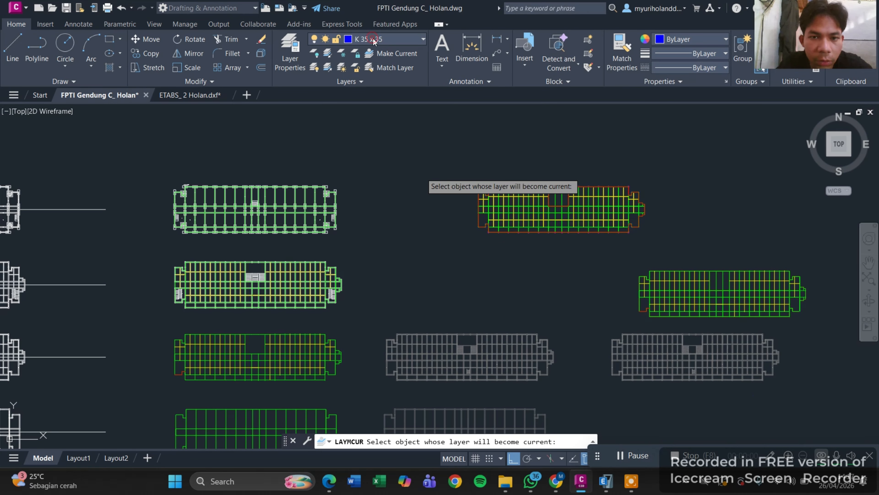
pyautogui.click(373, 39)
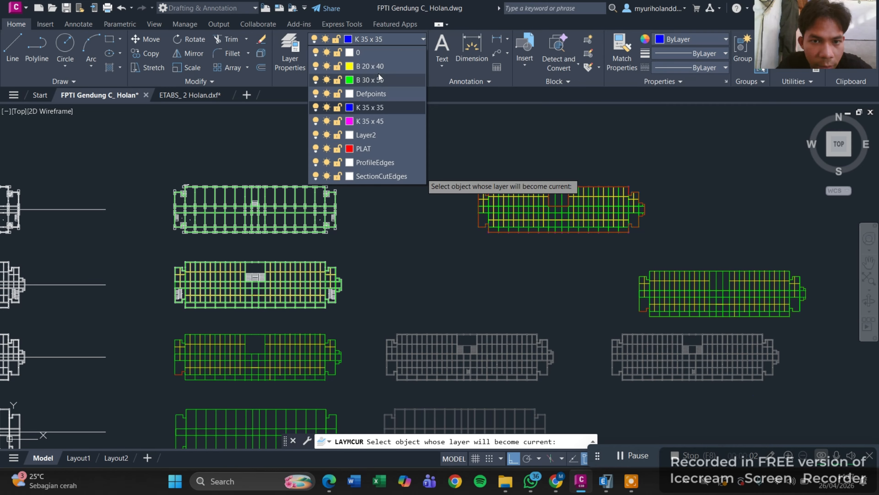
pyautogui.click(397, 32)
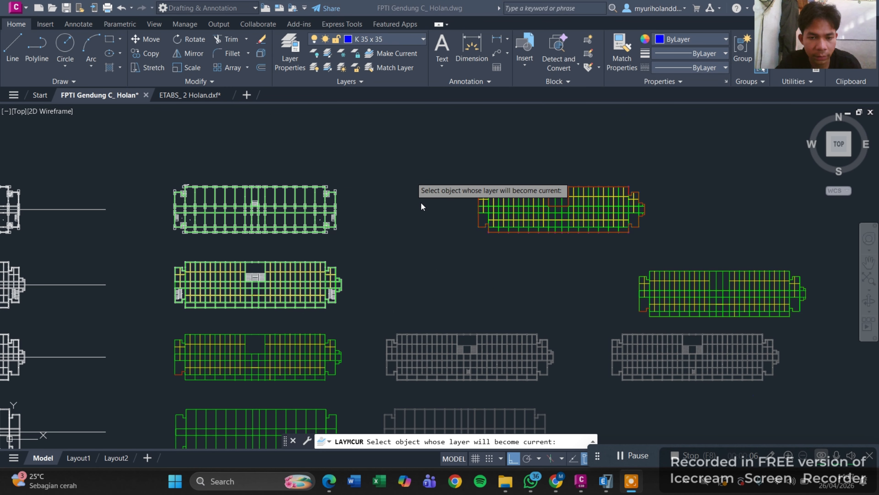
# Step: Return to ETABS and name the beam section B 30X50, rechecking the beam layer size in the Civil 3D drawing
pyautogui.hotkey('alt', 'Tab')
pyautogui.hotkey('alt', 'Tab')
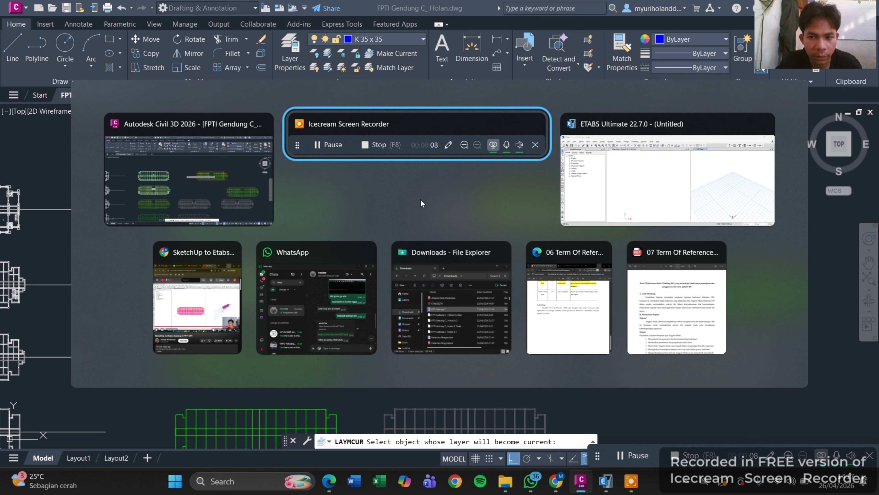
pyautogui.hotkey('alt', 'Tab')
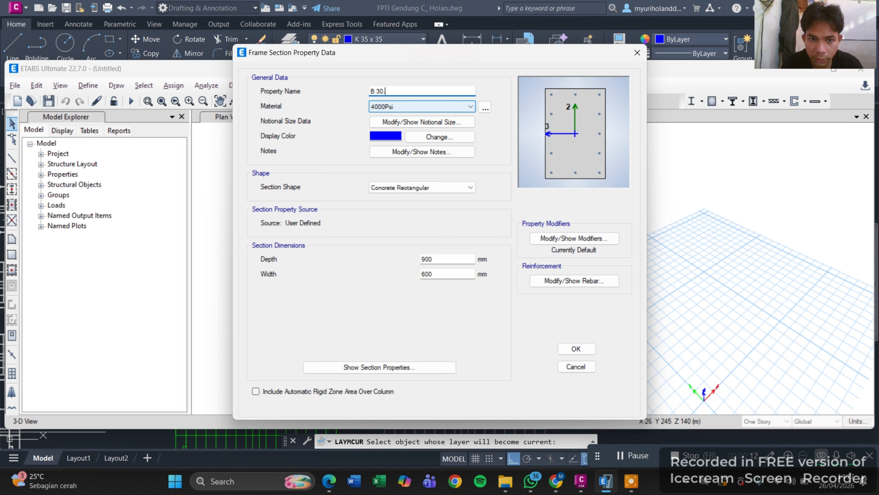
pyautogui.hotkey('alt', 'Tab')
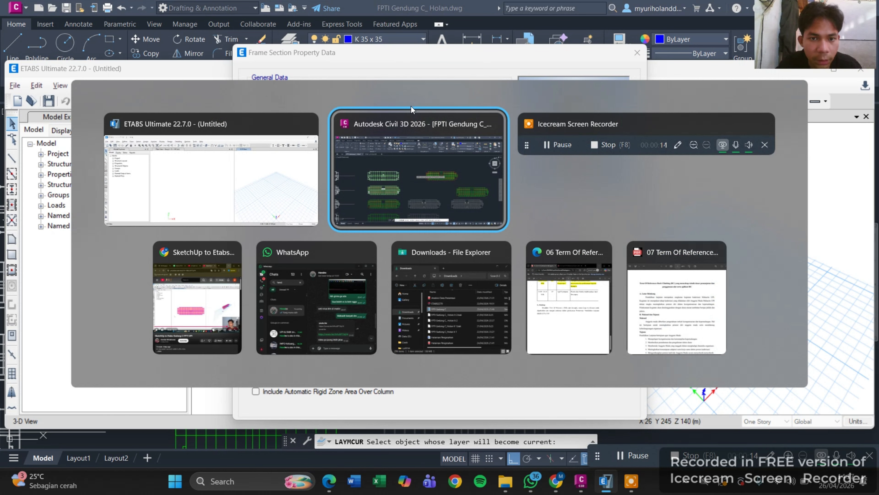
pyautogui.click(386, 39)
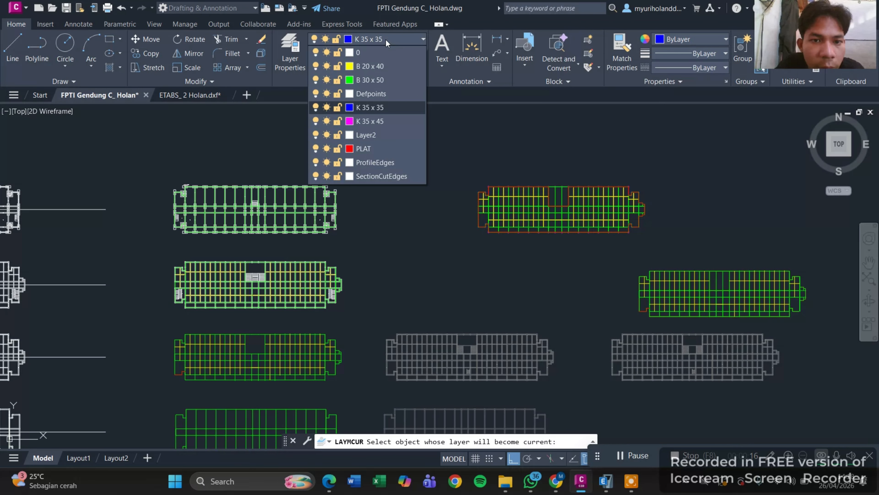
pyautogui.hotkey('alt', 'Tab')
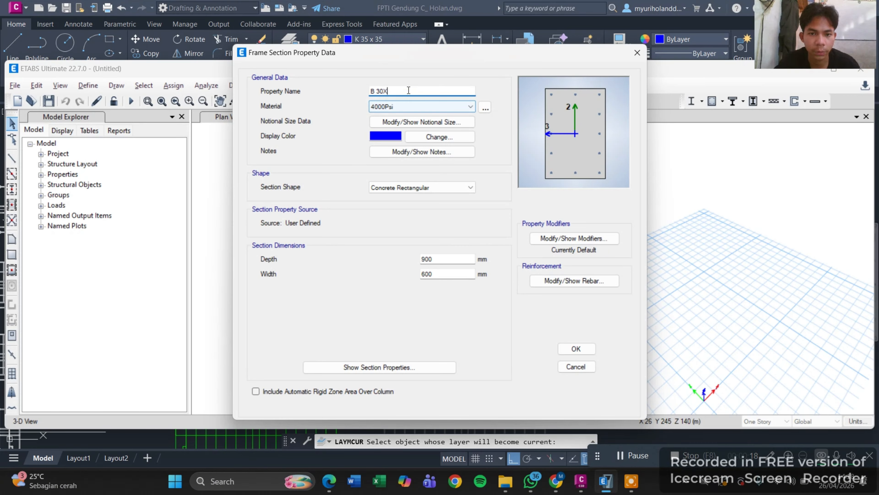
pyautogui.write('50')
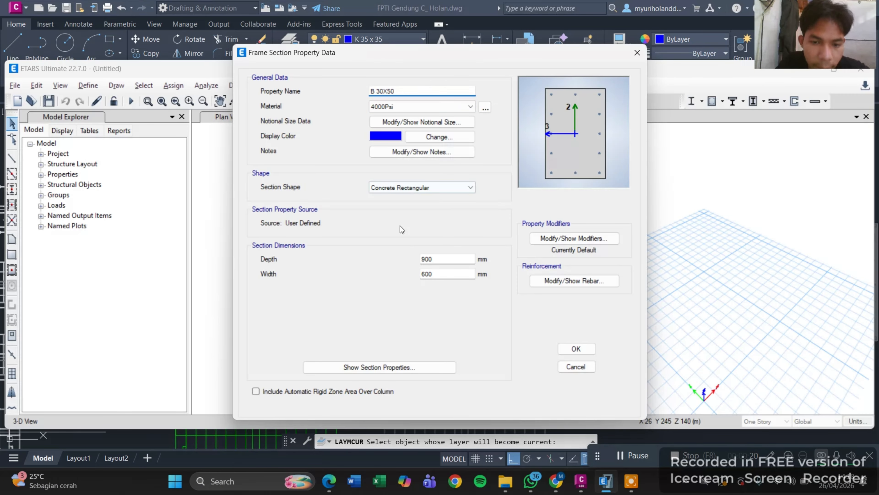
# Step: Set the B 30X50 section's depth to 300 mm and width to 500 mm
pyautogui.click(437, 258)
pyautogui.press('BackSpace')
pyautogui.press('BackSpace')
pyautogui.press('BackSpace')
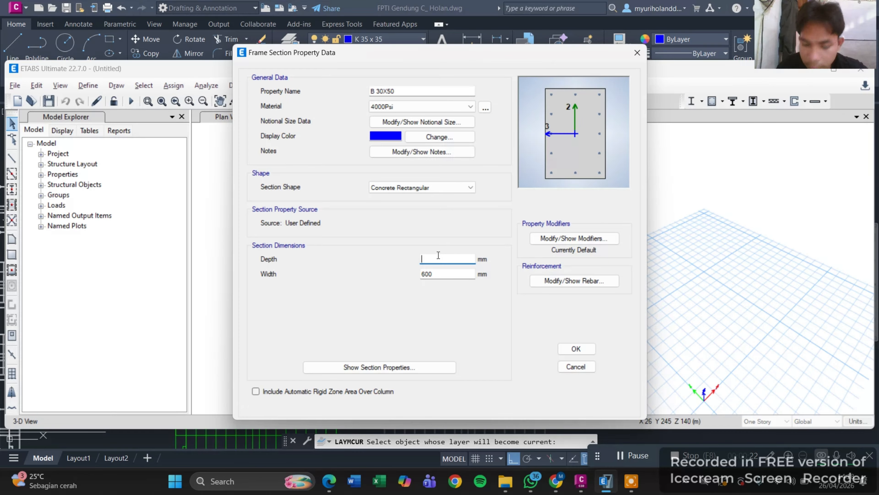
pyautogui.write('300')
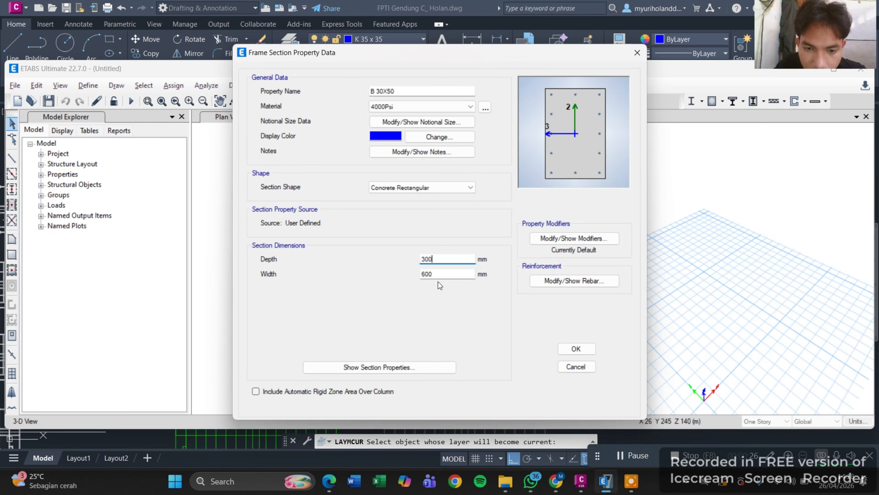
pyautogui.click(436, 271)
pyautogui.press('BackSpace')
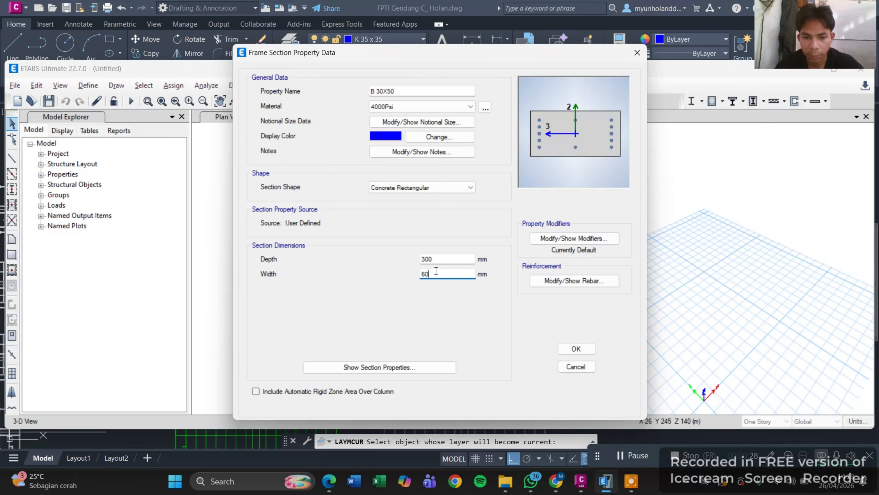
pyautogui.press('BackSpace')
pyautogui.press('BackSpace')
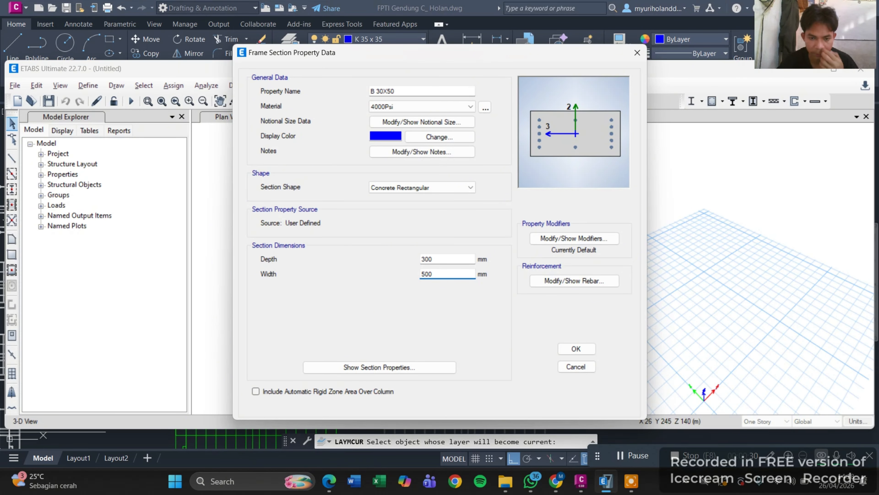
pyautogui.press('Tab')
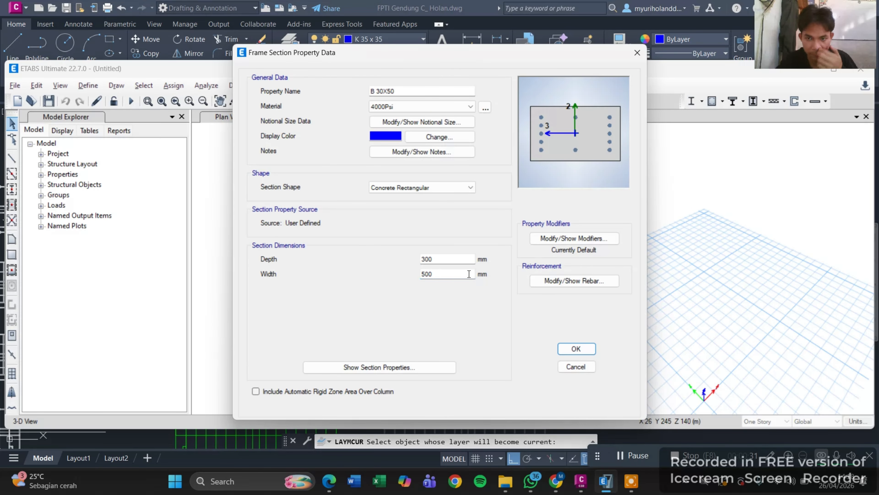
# Step: Set the B 30X50 reinforcement to M3 Design Only (Beam), accept the frame properties and maximize the ETABS window
pyautogui.click(555, 274)
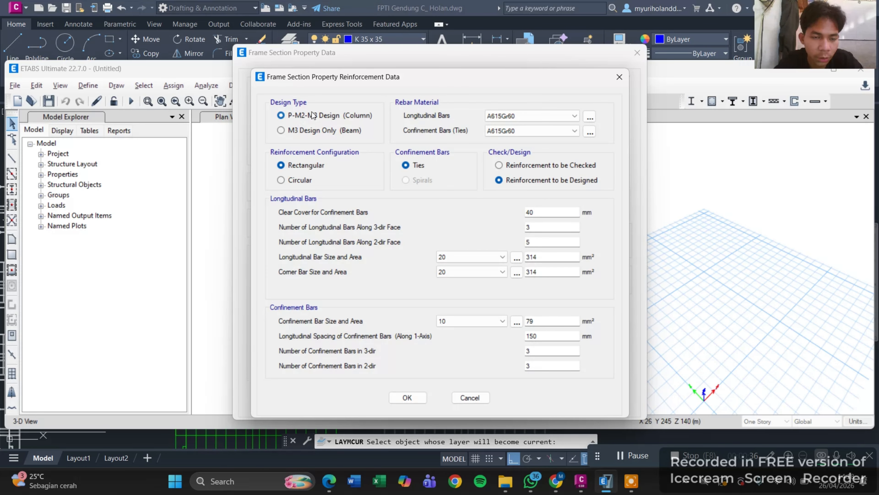
pyautogui.click(281, 130)
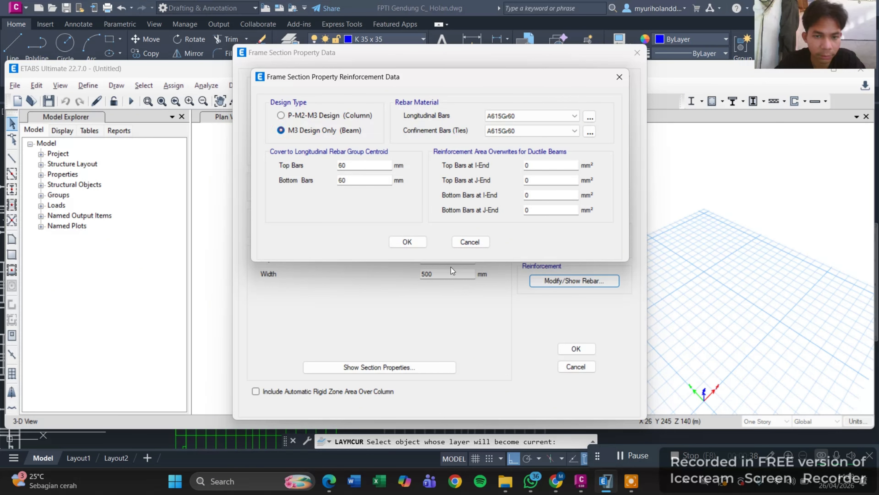
pyautogui.click(407, 242)
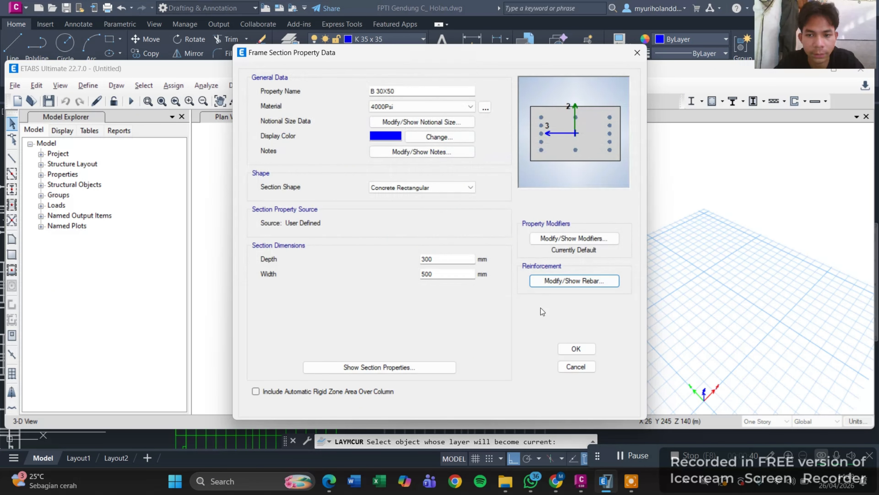
pyautogui.click(576, 348)
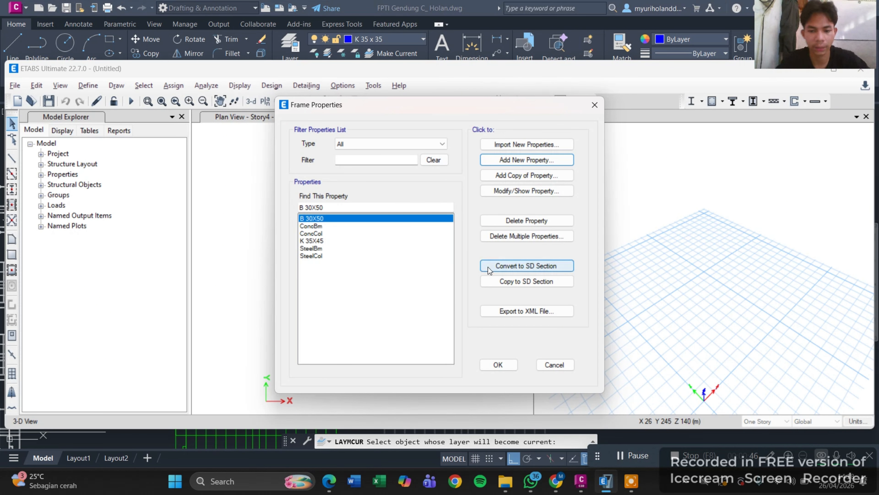
pyautogui.click(500, 365)
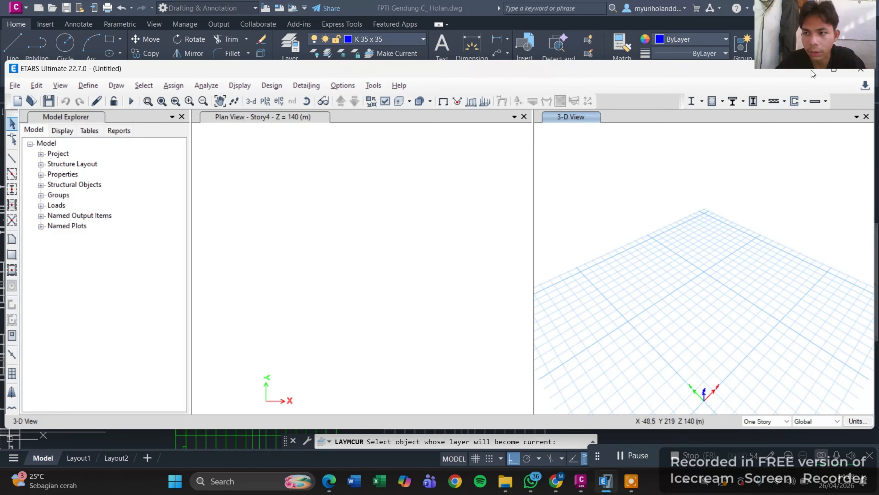
pyautogui.click(834, 71)
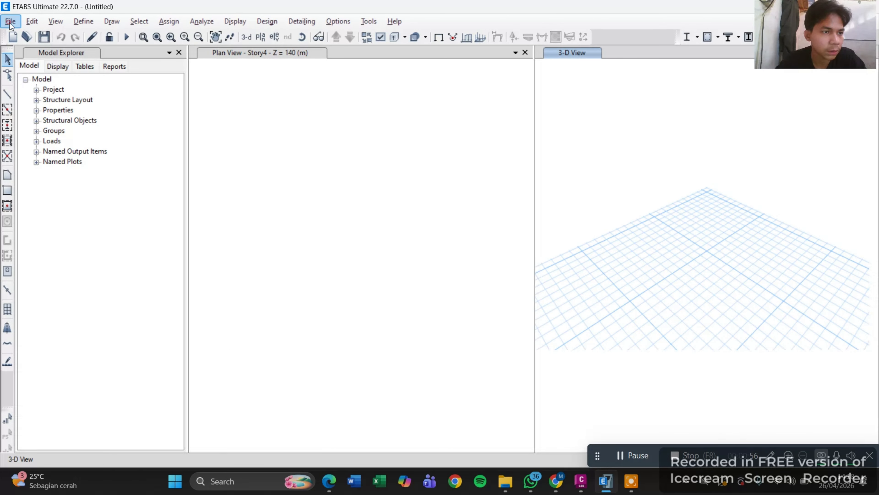
# Step: Open the ETABS_ 1 Holan DXF from the SEMESTER 3 folder for import as an architectural plan
pyautogui.click(11, 21)
pyautogui.moveTo(63, 117)
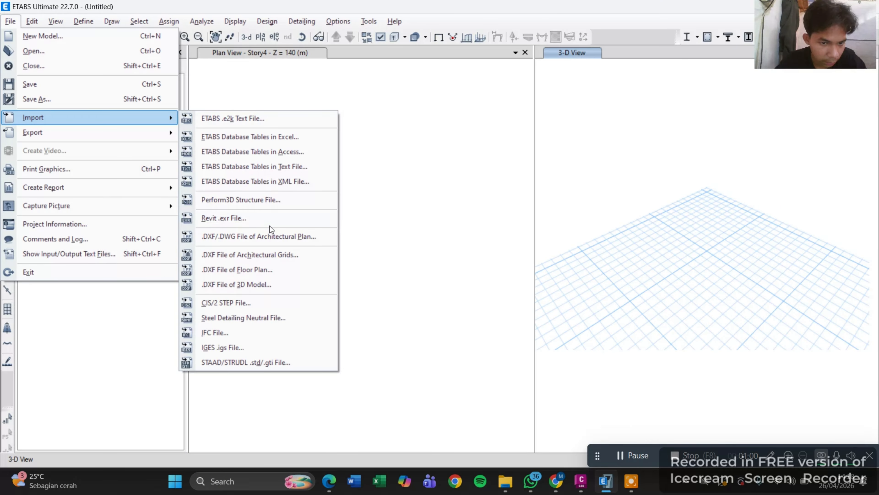
pyautogui.click(264, 236)
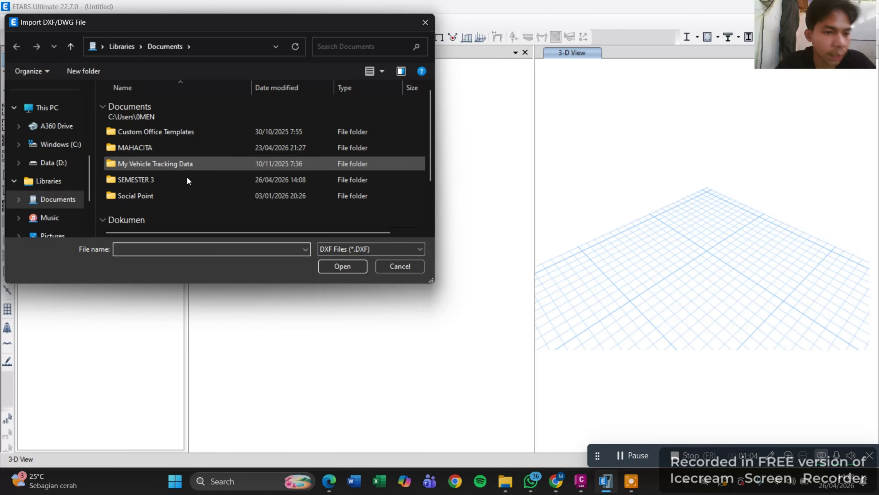
pyautogui.doubleClick(183, 176)
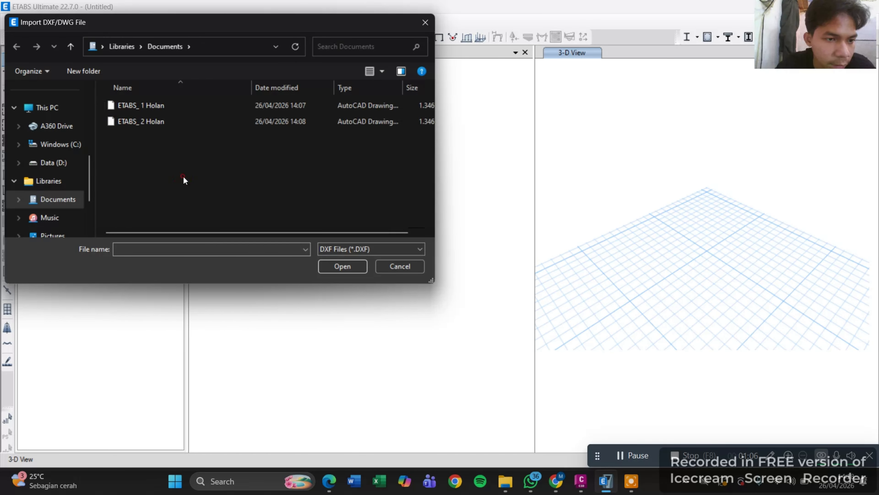
pyautogui.doubleClick(216, 109)
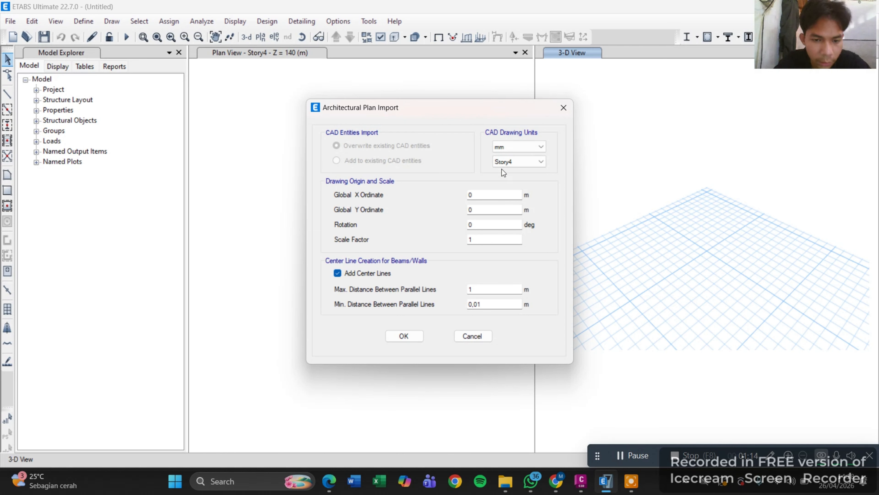
# Step: Set the architectural plan import's CAD drawing units to m, keeping the global X ordinate at 0
pyautogui.click(529, 148)
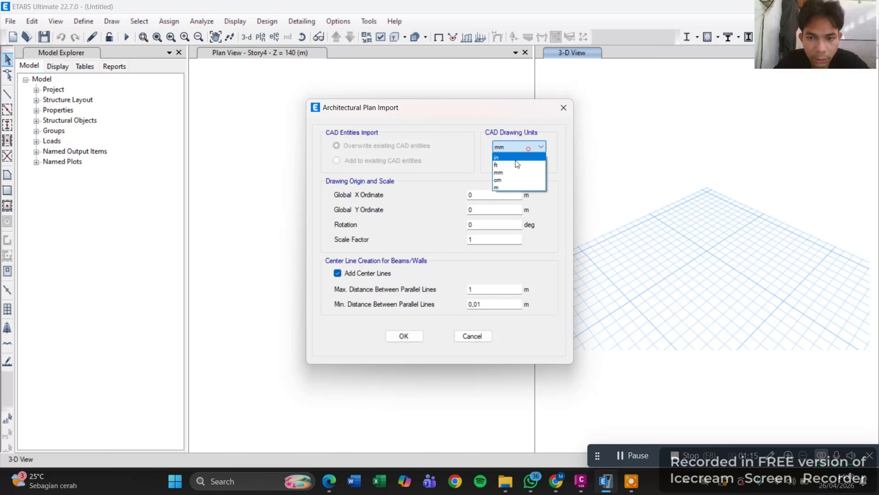
pyautogui.click(503, 188)
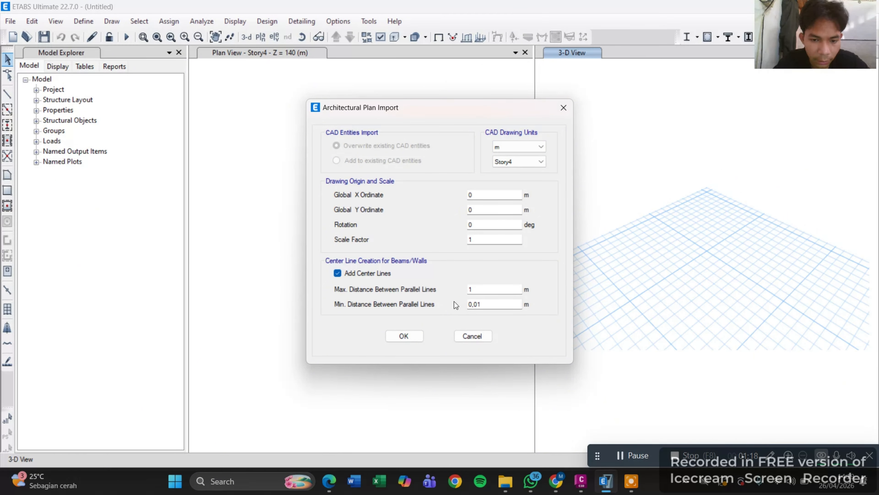
pyautogui.click(487, 194)
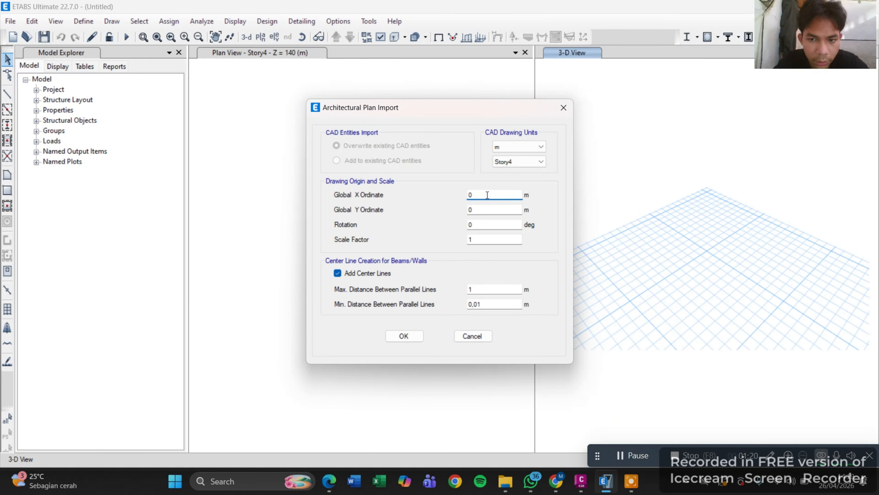
pyautogui.click(500, 176)
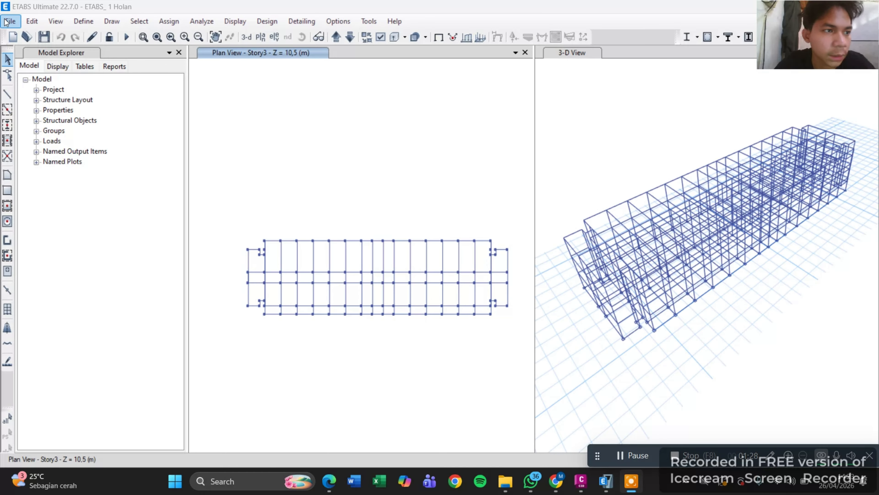
# Step: Open the ETABS_ 1 Holan DXF from the SEMESTER 3 folder for import as a 3D model
pyautogui.click(9, 21)
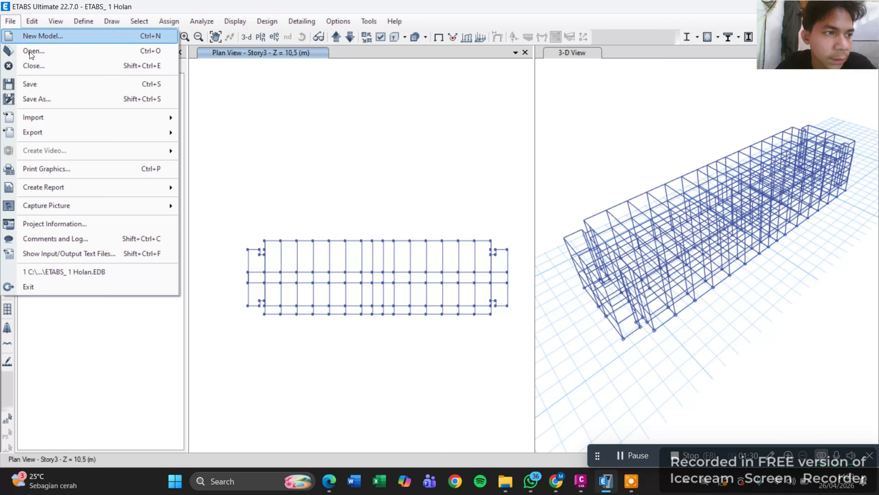
pyautogui.click(471, 129)
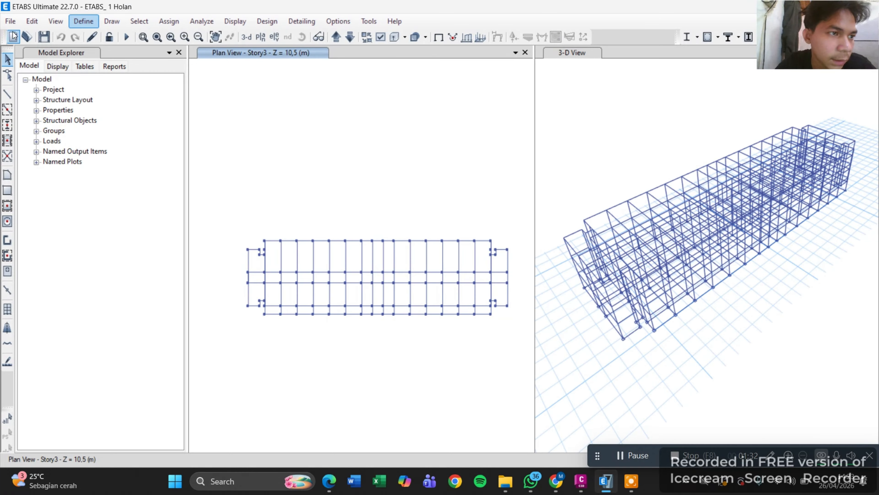
pyautogui.click(10, 21)
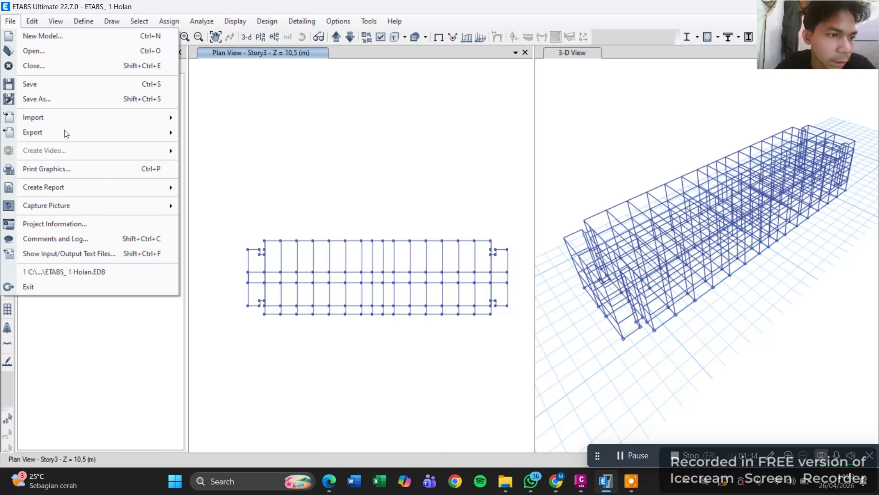
pyautogui.moveTo(65, 118)
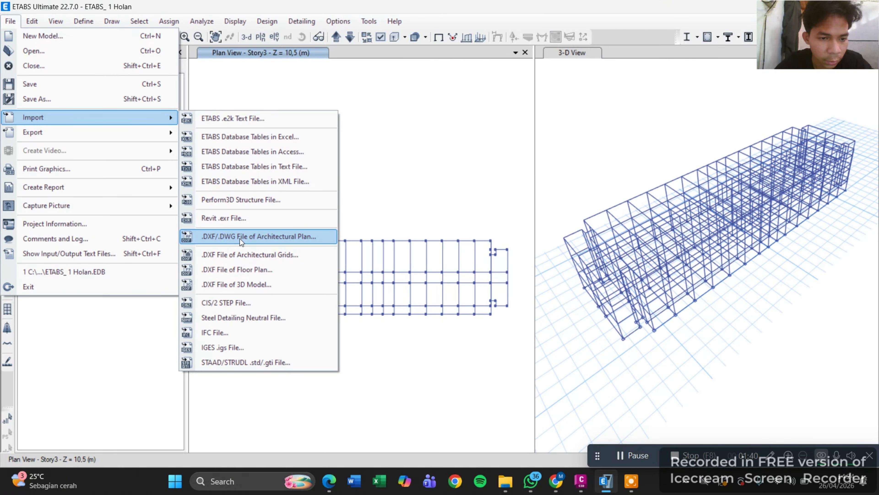
pyautogui.click(245, 282)
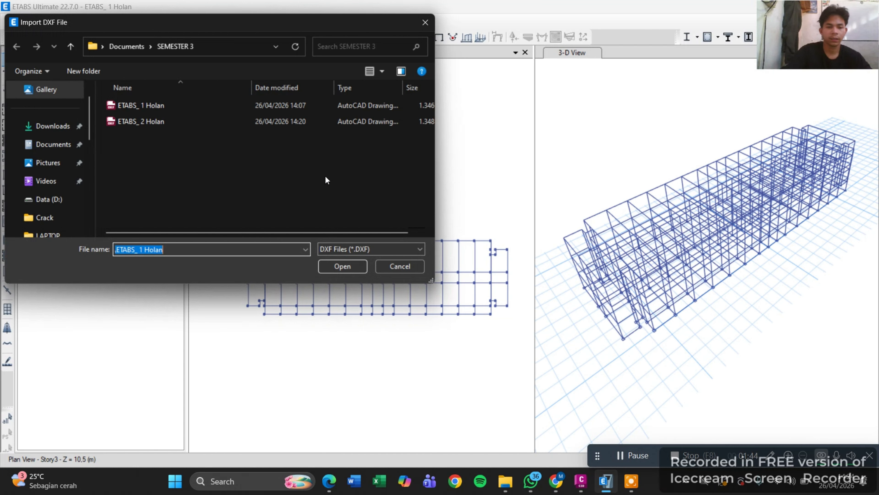
pyautogui.click(176, 105)
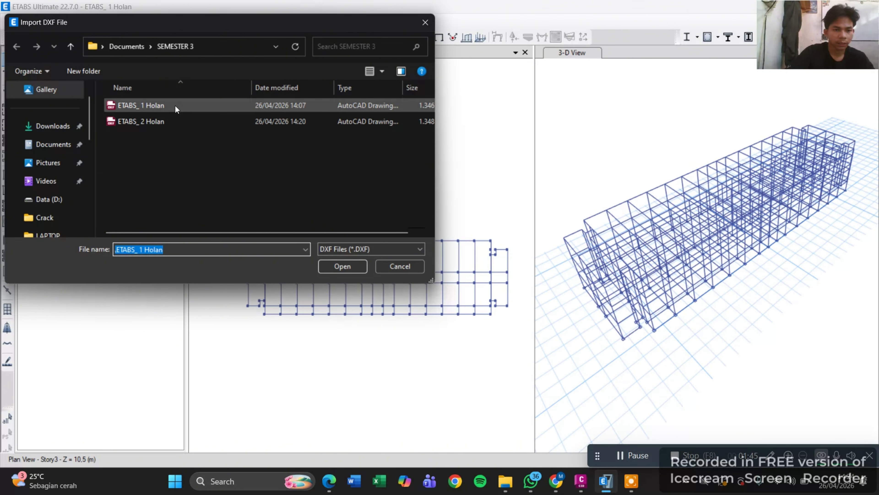
pyautogui.click(333, 260)
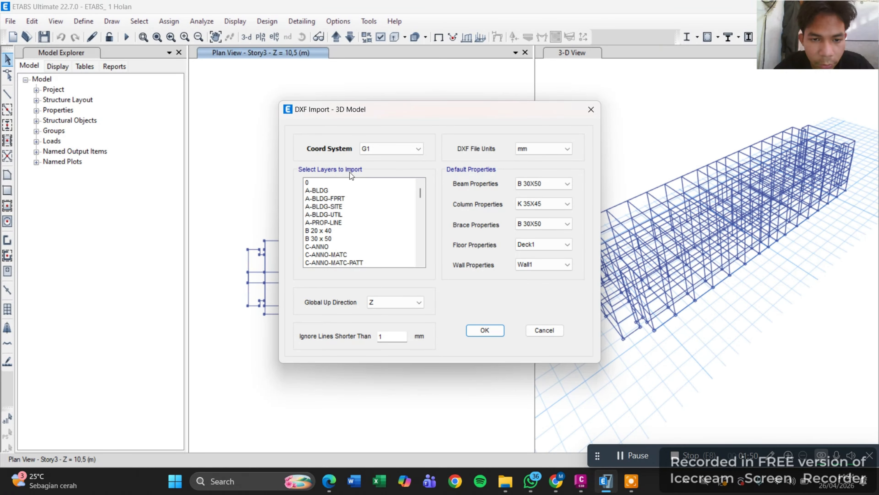
# Step: Select the range of layers from B 30 x 50 through K 35 x 45 for the 3D model import
pyautogui.scroll(-2, 346, 210)
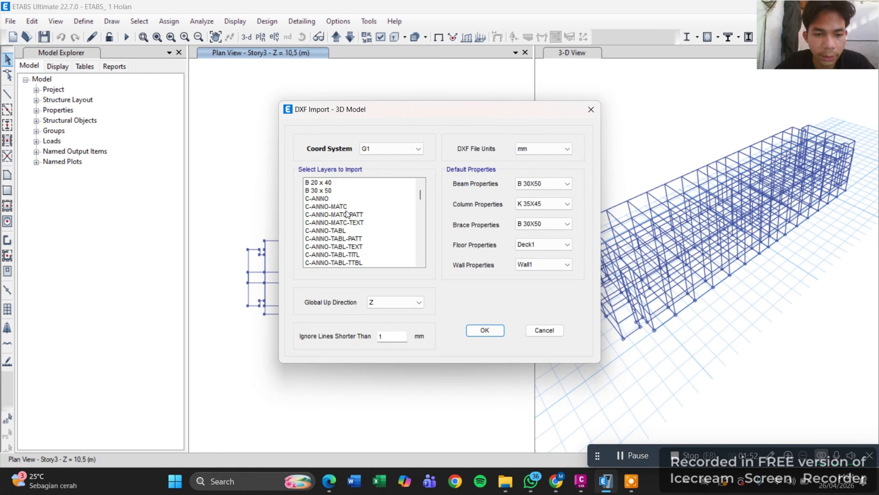
pyautogui.scroll(1, 340, 216)
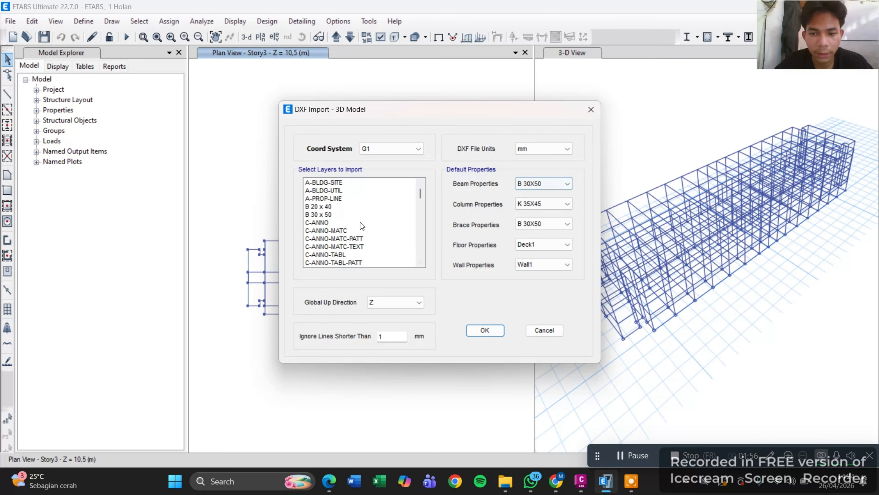
pyautogui.click(320, 215)
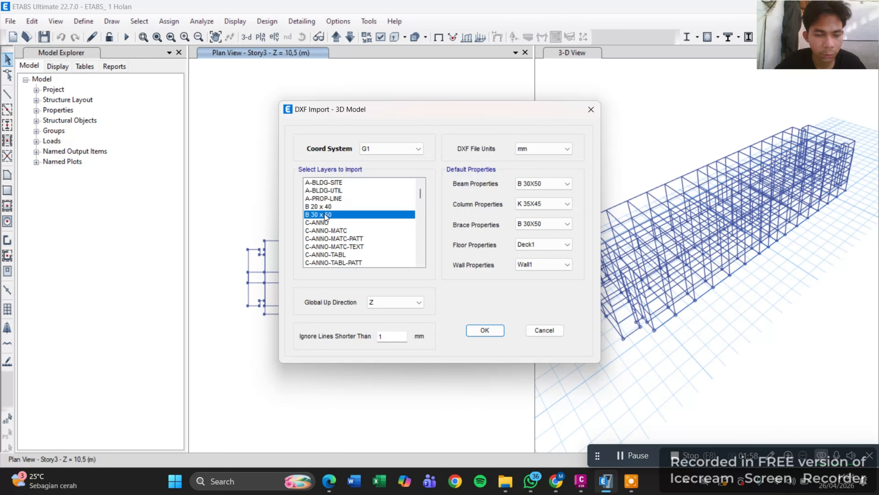
pyautogui.scroll(-6, 325, 215)
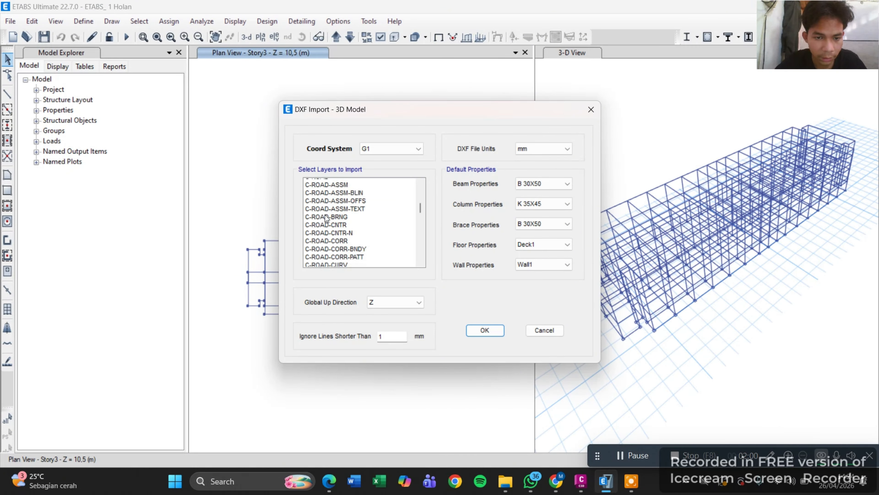
pyautogui.scroll(-12, 325, 218)
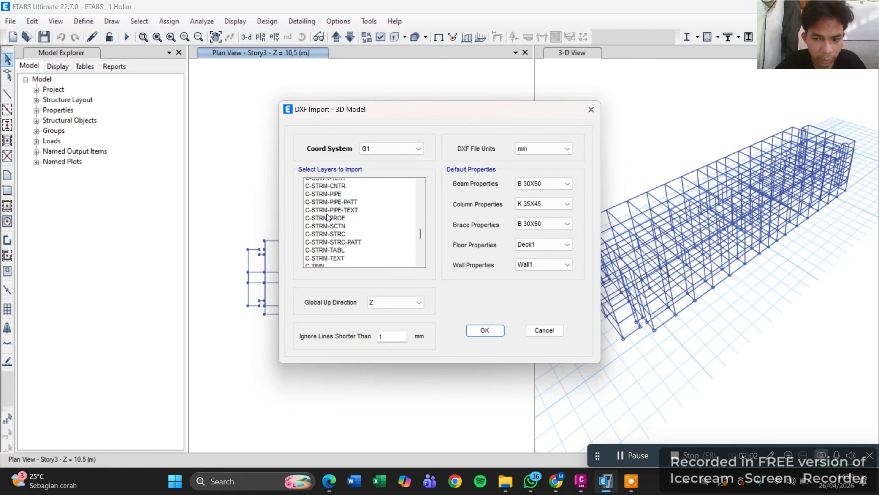
pyautogui.scroll(-12, 327, 217)
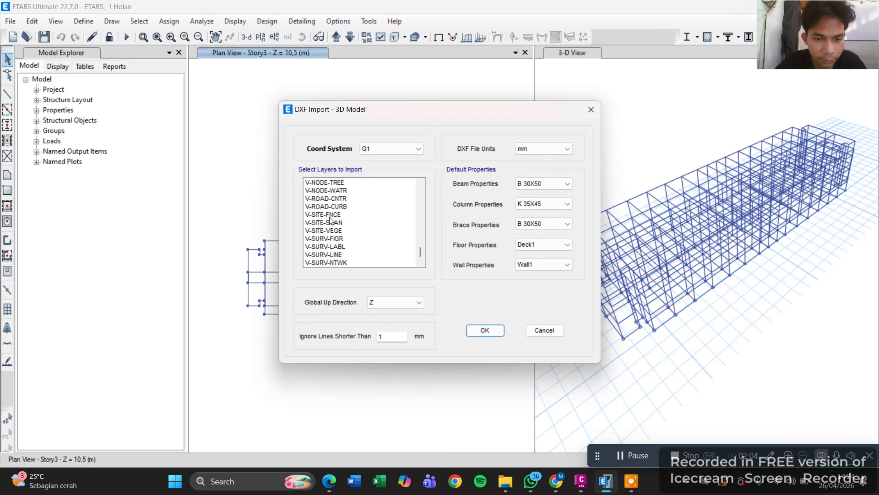
pyautogui.scroll(10, 329, 219)
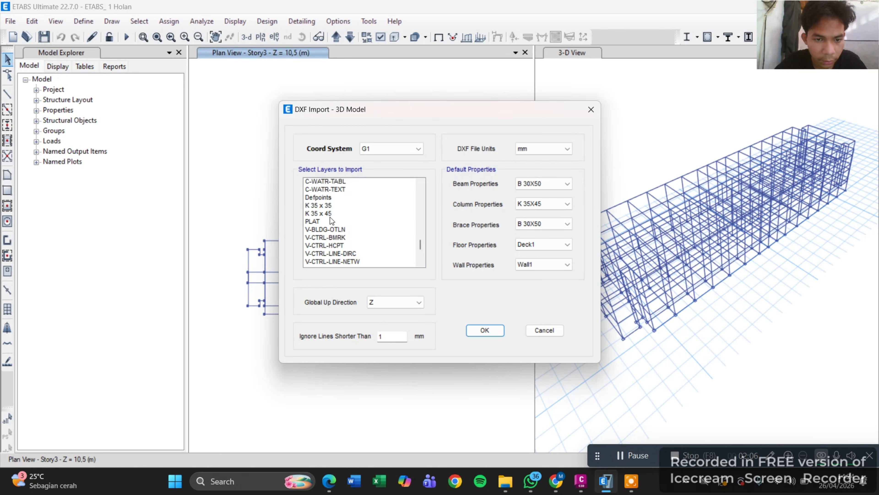
pyautogui.keyDown('shift'); pyautogui.click(323, 214); pyautogui.keyUp('shift')
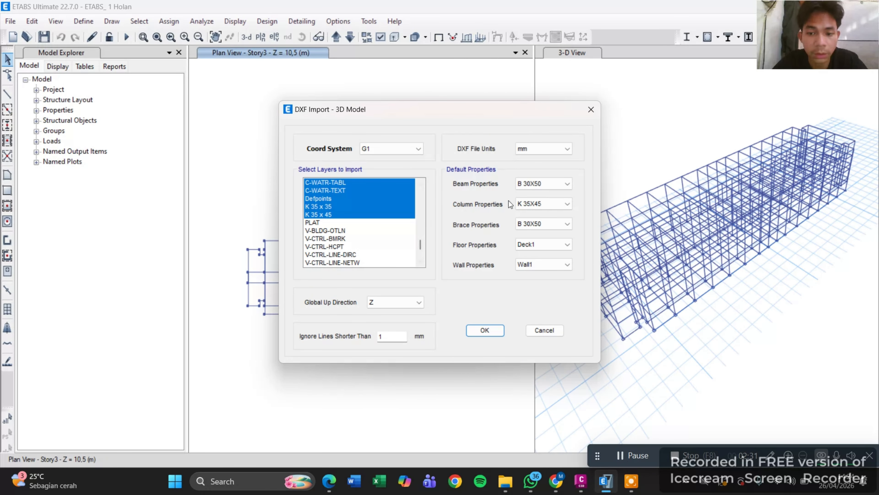
# Step: Set the import's default beam property to B 30X50 and its default column property to SteelBm
pyautogui.click(544, 186)
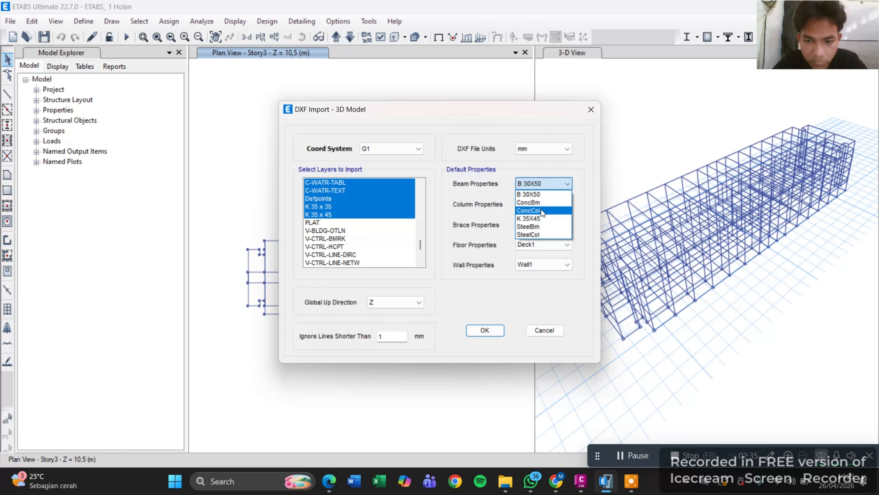
pyautogui.click(540, 217)
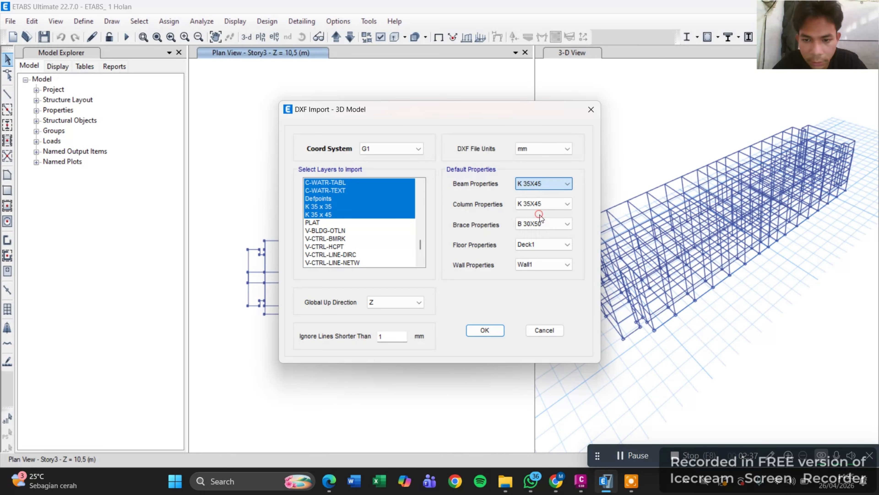
pyautogui.click(550, 184)
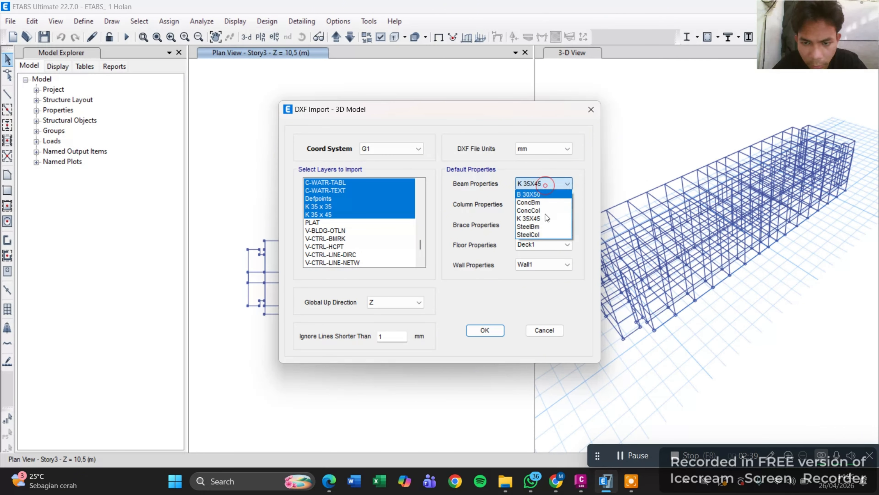
pyautogui.click(542, 194)
pyautogui.click(544, 204)
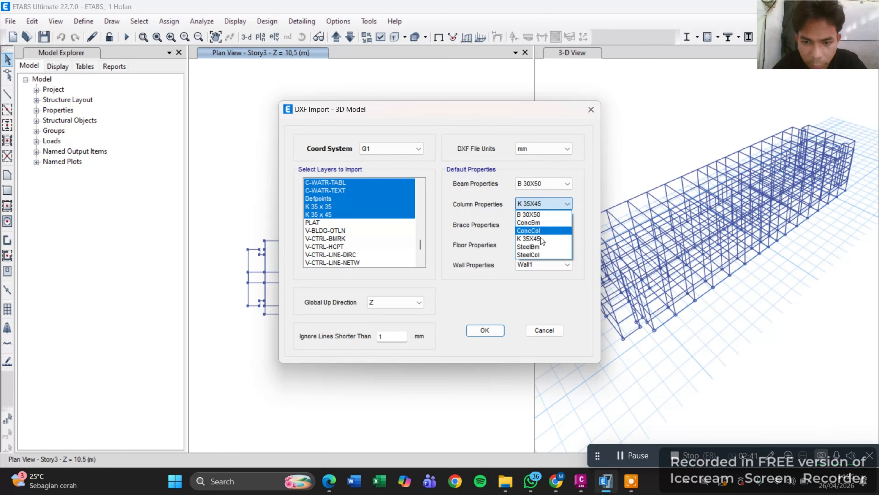
pyautogui.click(540, 246)
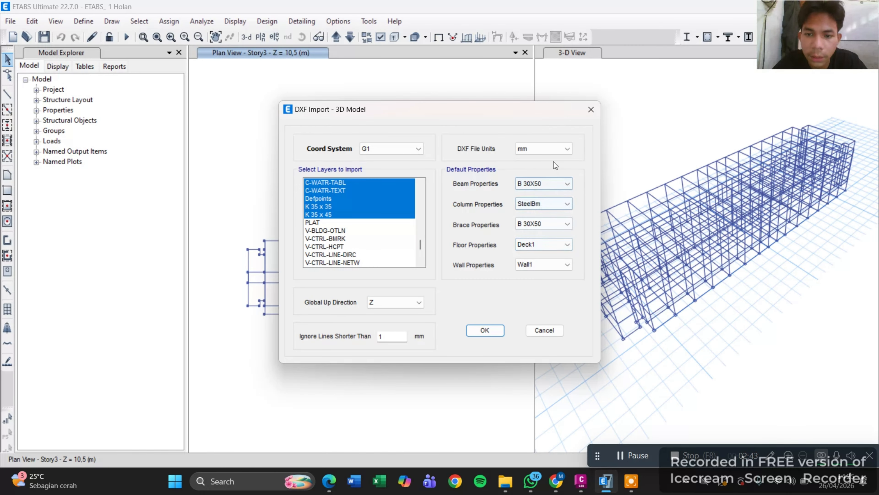
# Step: Set the DXF file units to m, keep Deck1 for floors and Wall1 for walls, and run the 3D model import
pyautogui.click(559, 151)
pyautogui.click(533, 191)
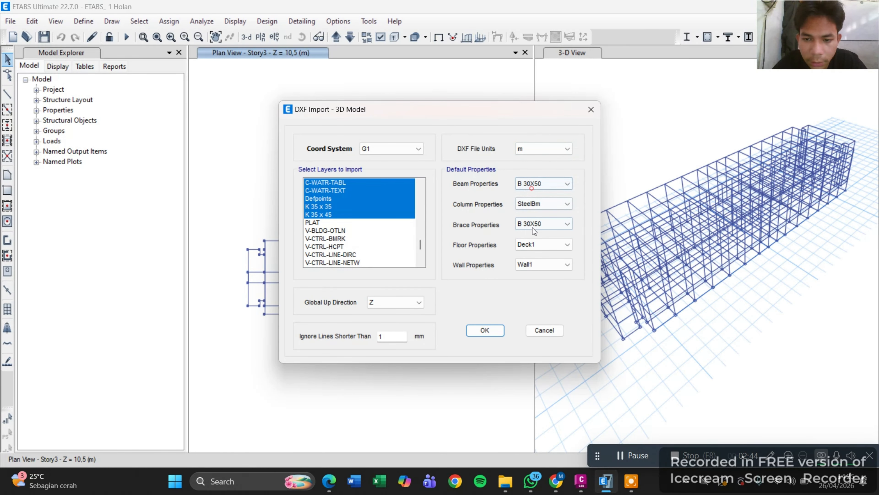
pyautogui.click(534, 244)
pyautogui.click(536, 254)
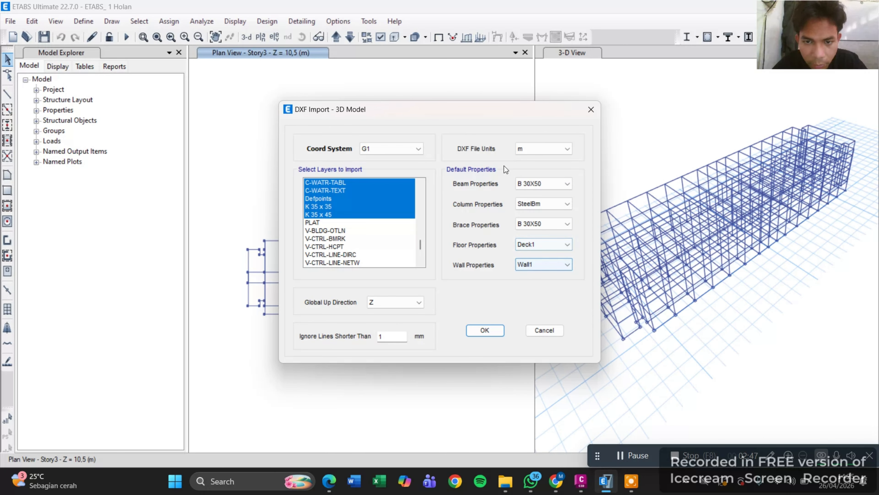
pyautogui.click(484, 330)
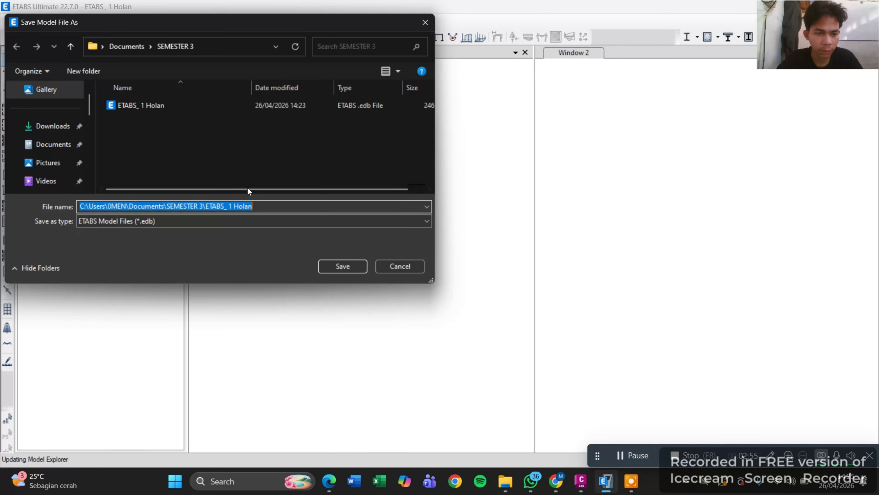
# Step: Save the imported model in the SEMESTER 3 folder as ETABS_ 2 HolanD in ETABS model format
pyautogui.moveTo(253, 207); pyautogui.dragTo(229, 211)
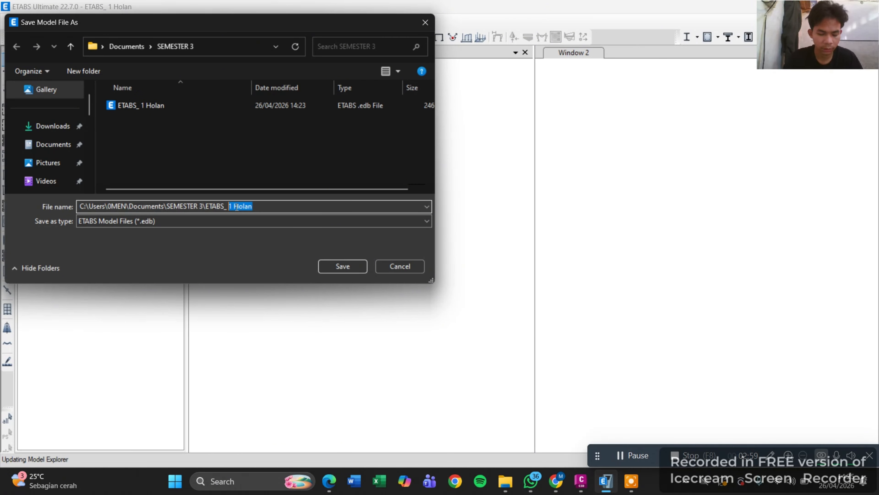
pyautogui.click(233, 207)
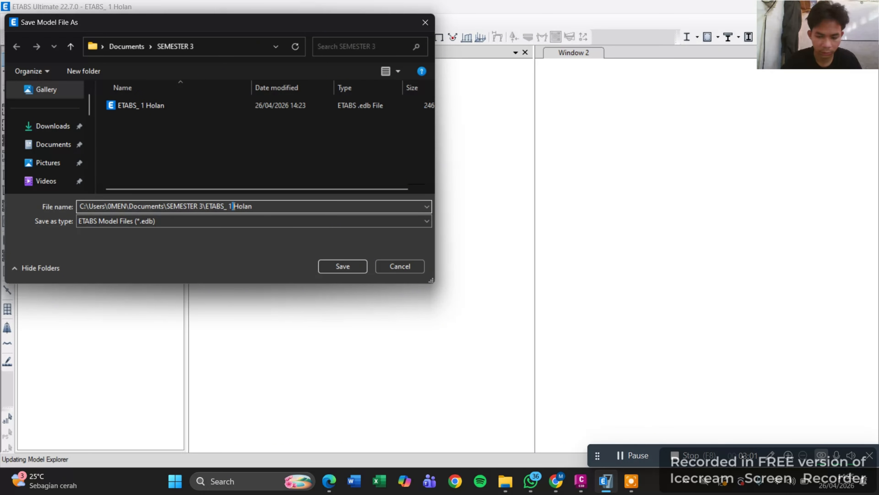
pyautogui.press('BackSpace')
pyautogui.write('2')
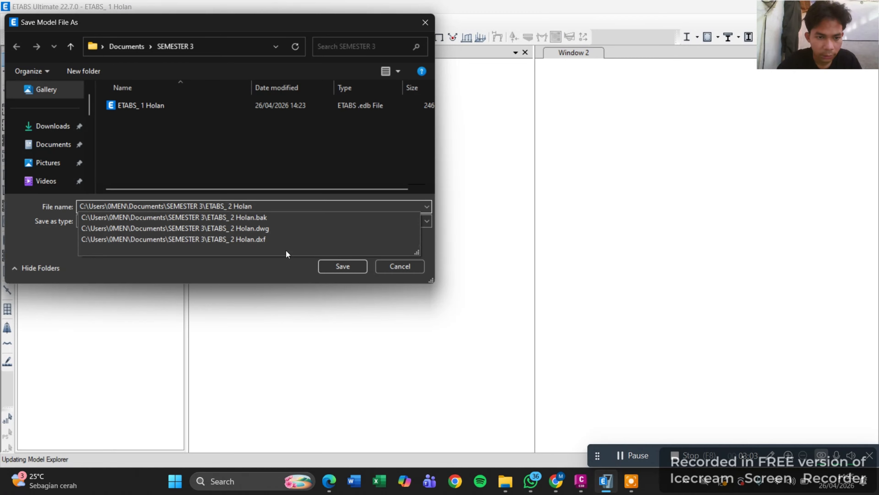
pyautogui.write('D')
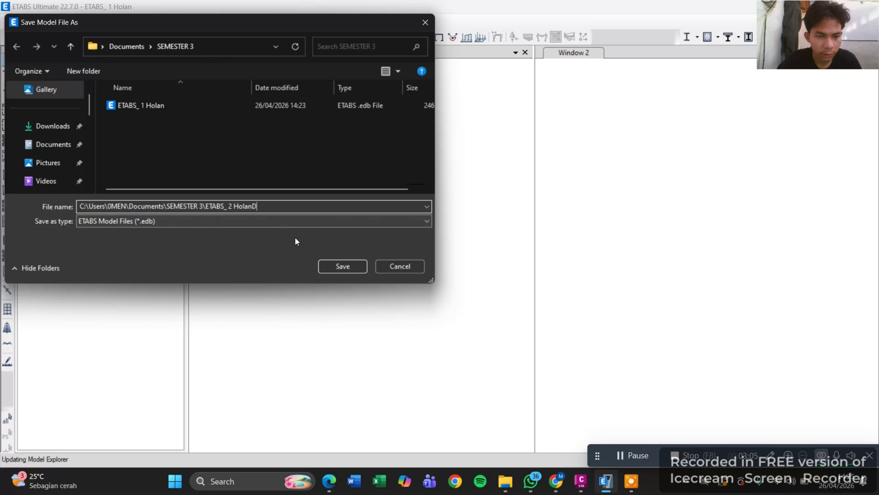
pyautogui.click(326, 260)
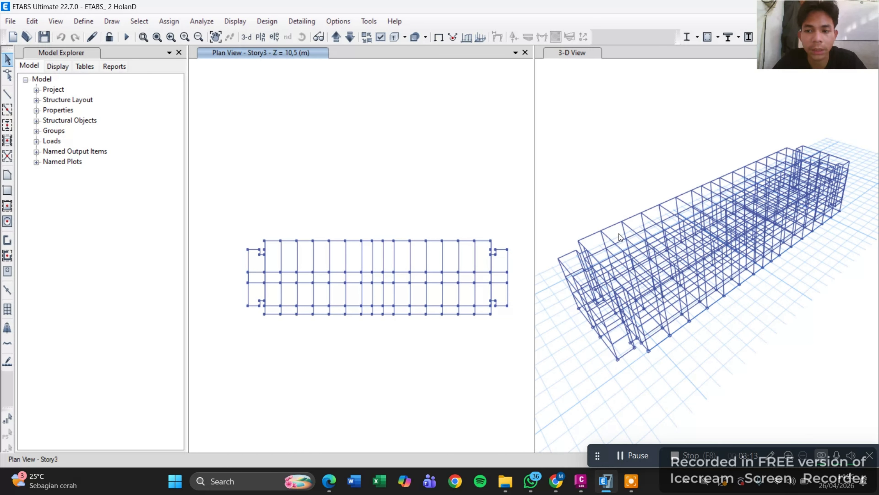
# Step: Examine the imported 3D frame and compare it with the frame drawings in AutoCAD's FPTI Gendung C_ Holan drawing, ending back in ETABS
pyautogui.moveTo(678, 267); pyautogui.dragTo(612, 214, button='middle')
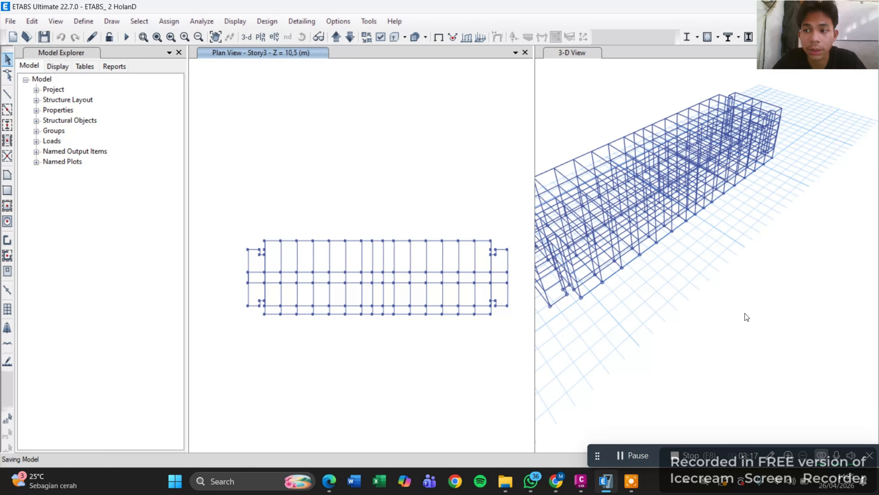
pyautogui.moveTo(707, 266); pyautogui.dragTo(682, 156, button='middle')
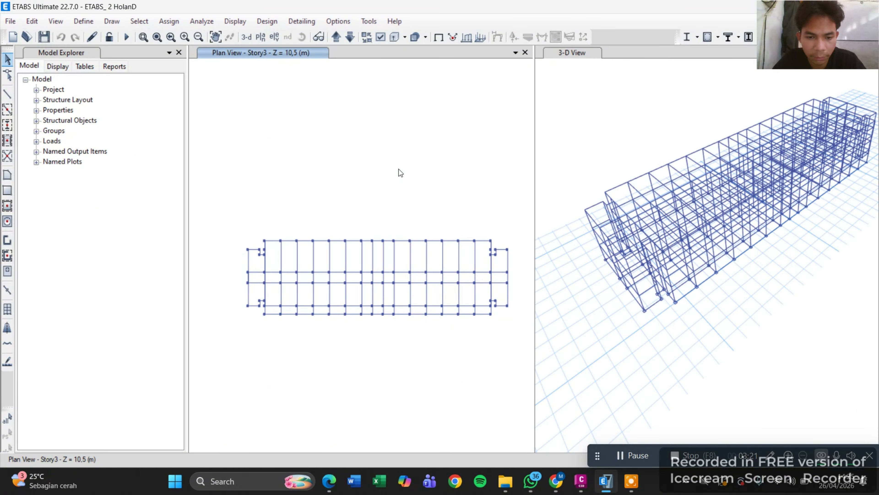
pyautogui.click(581, 480)
pyautogui.scroll(-3, 539, 270)
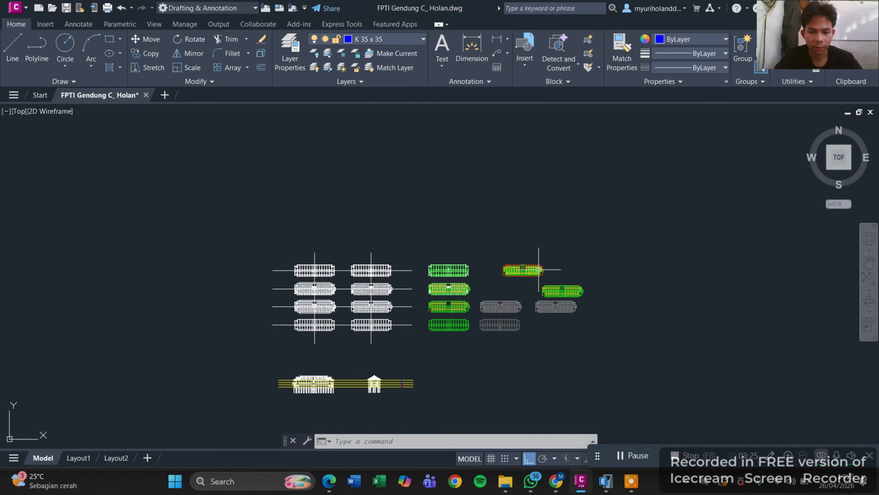
pyautogui.moveTo(538, 269); pyautogui.dragTo(540, 216, button='middle')
pyautogui.scroll(5, 540, 225)
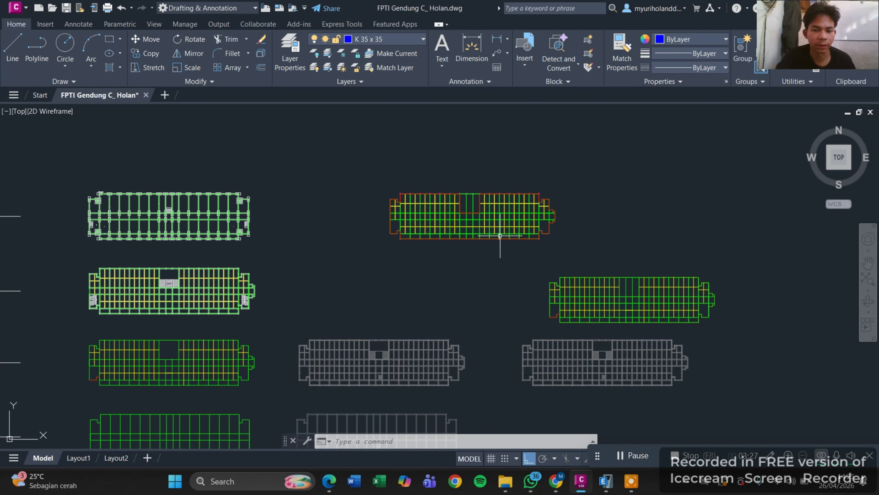
pyautogui.scroll(3, 500, 235)
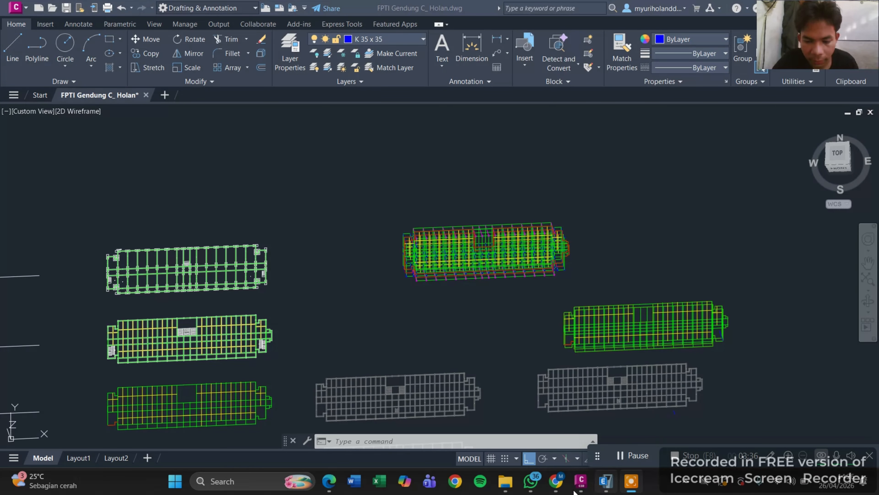
pyautogui.click(604, 484)
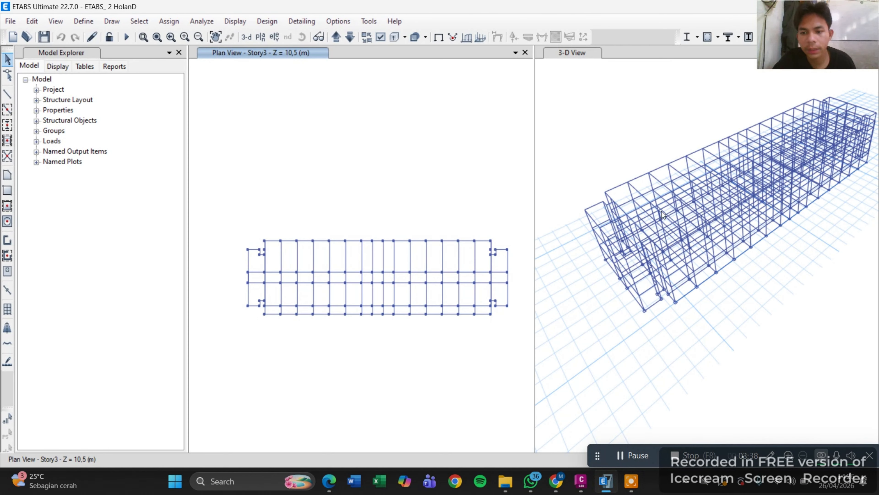
pyautogui.scroll(5, 692, 225)
pyautogui.scroll(-8, 697, 232)
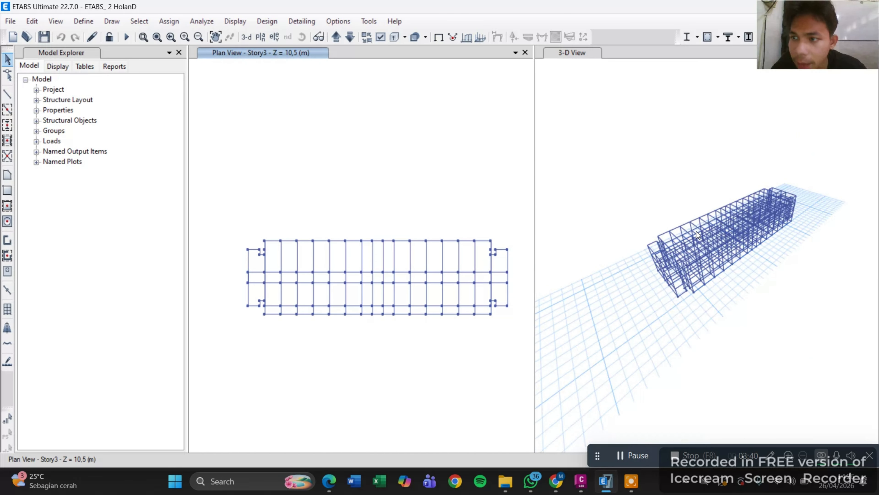
pyautogui.scroll(3, 702, 219)
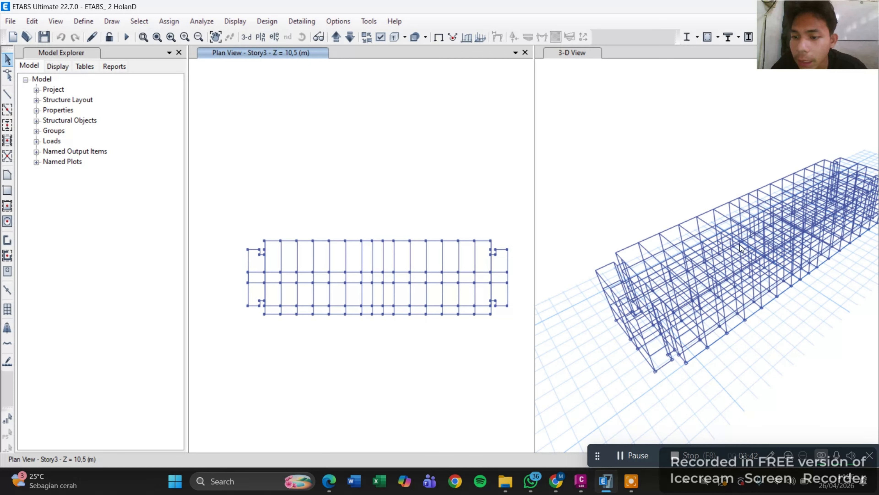